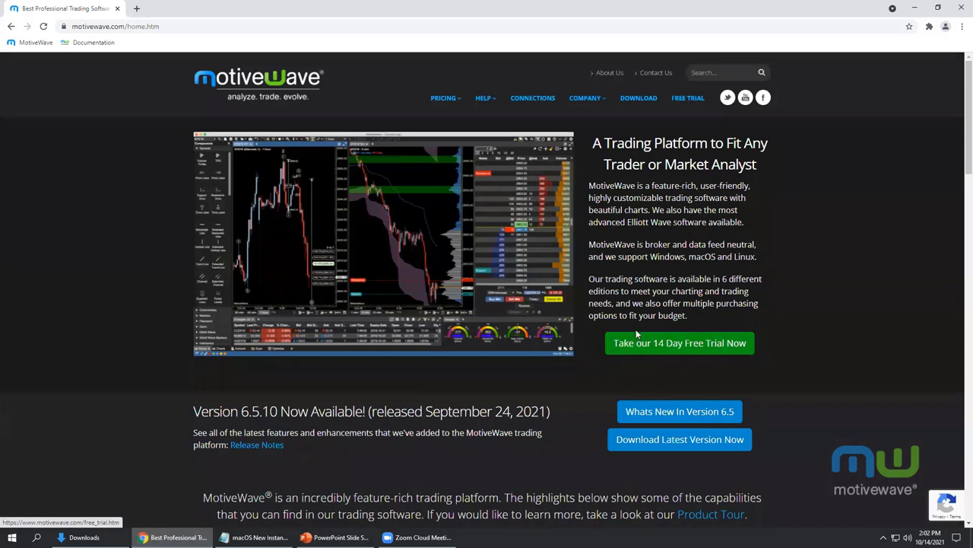
View the MotiveWave free trial registration page and open the download page for the latest version.
click(689, 99)
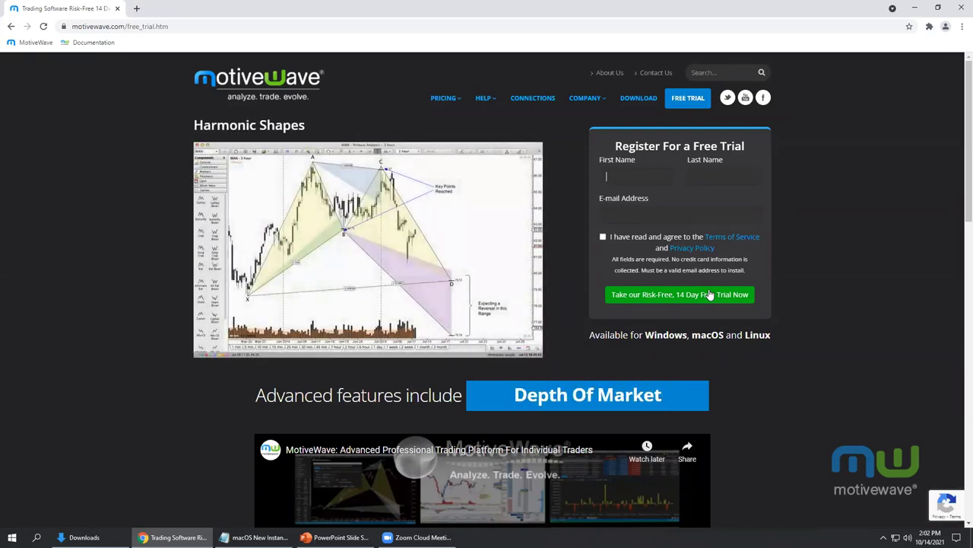
click(709, 295)
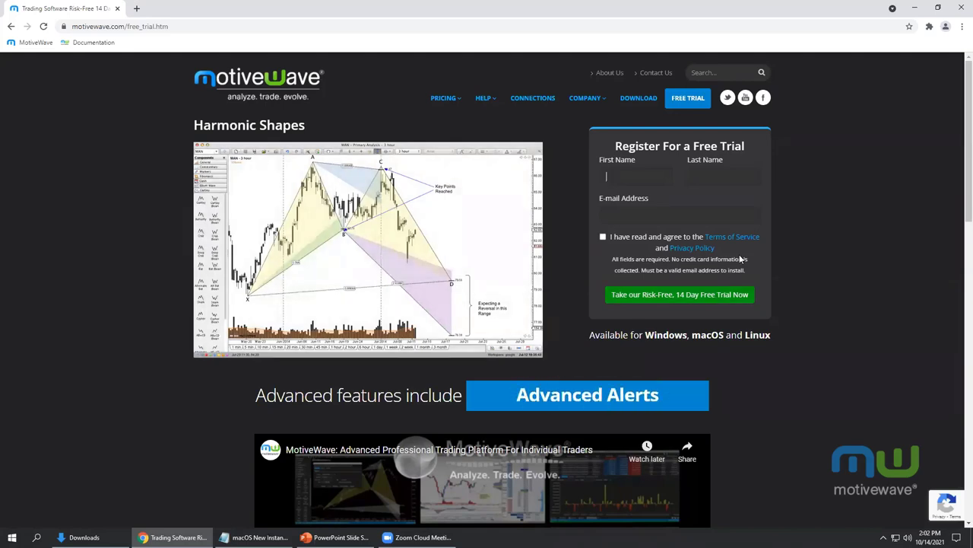
click(637, 100)
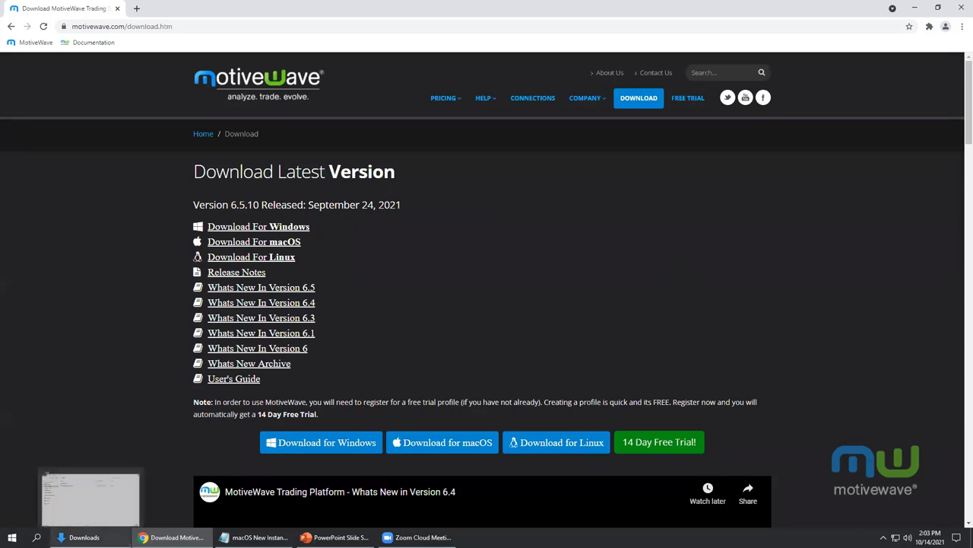
Run motivewave_setup6.5.10.exe from the Downloads folder and install MotiveWave with the default destination, Start Menu folder and desktop shortcut.
click(76, 537)
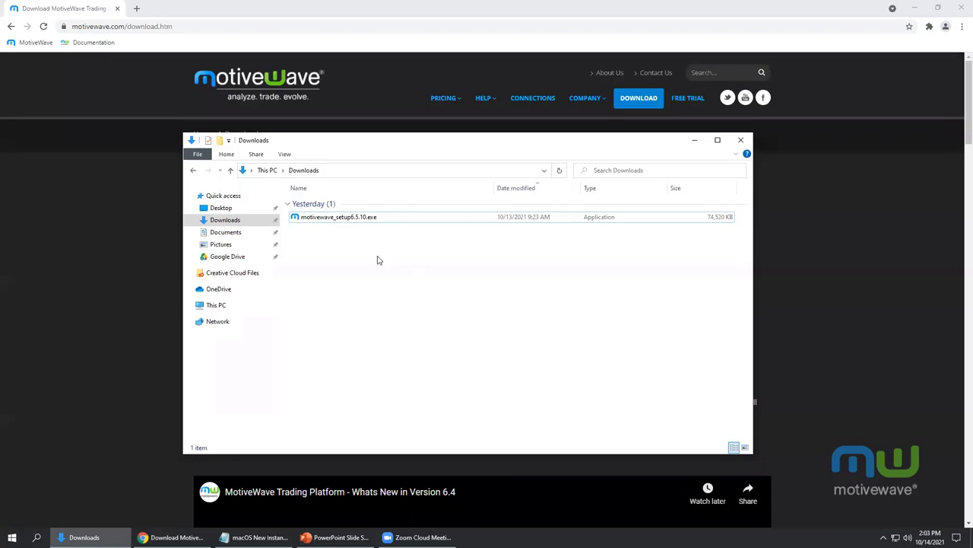
click(346, 219)
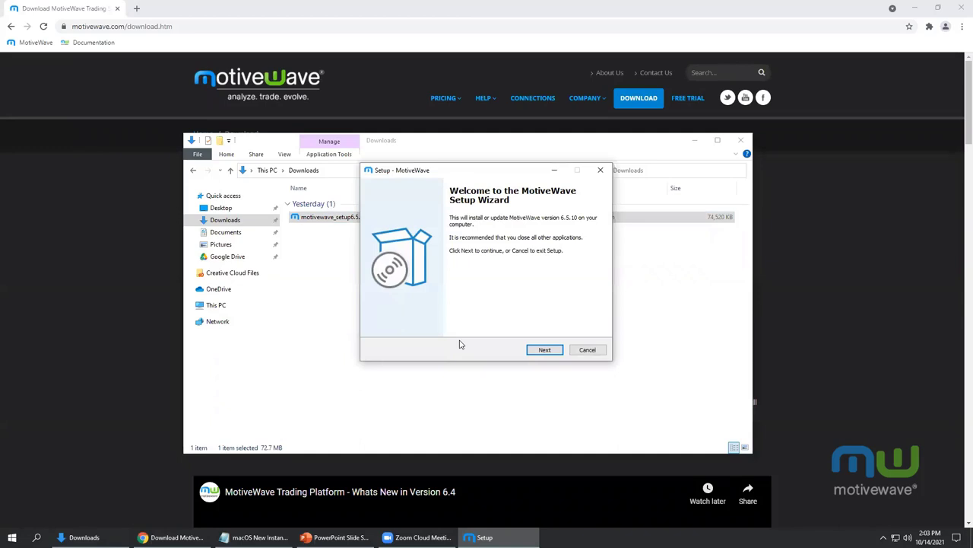
click(547, 351)
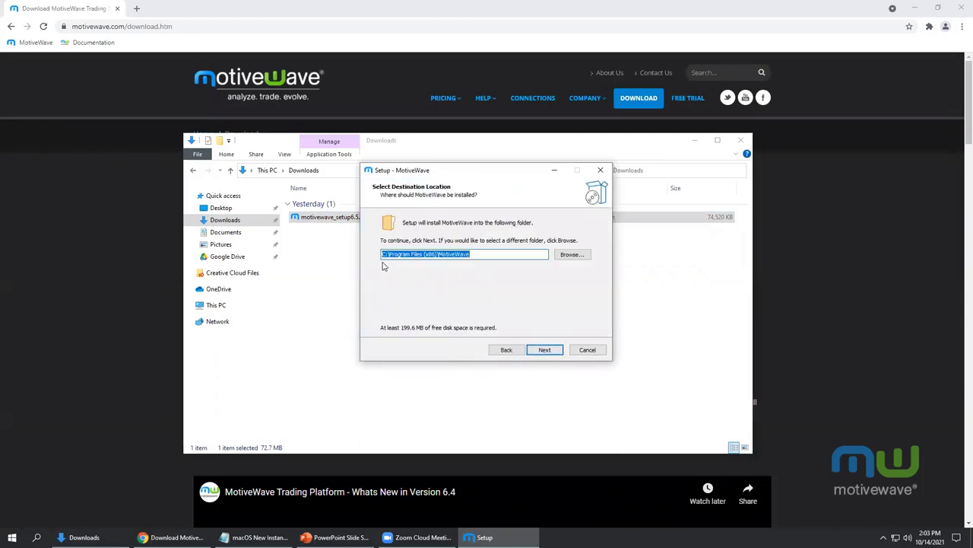
click(545, 350)
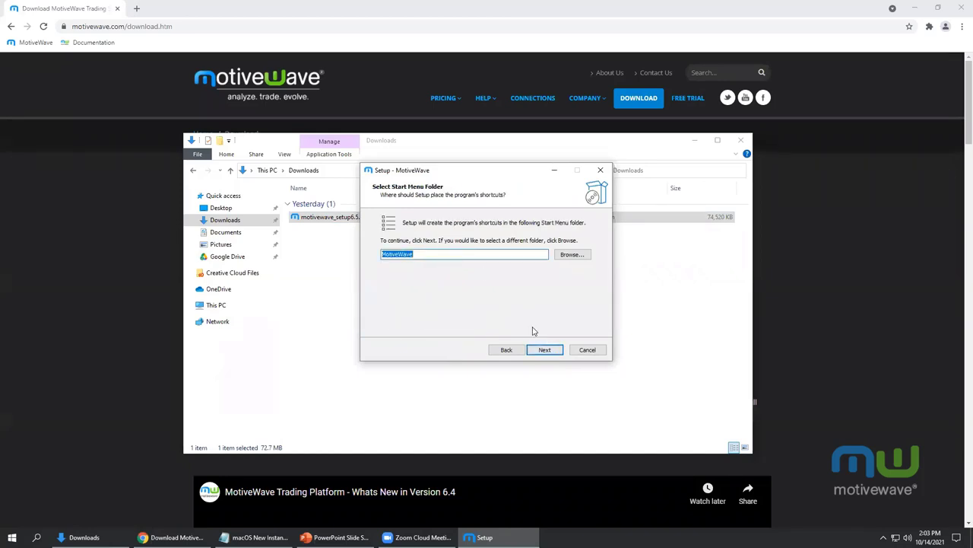
click(546, 350)
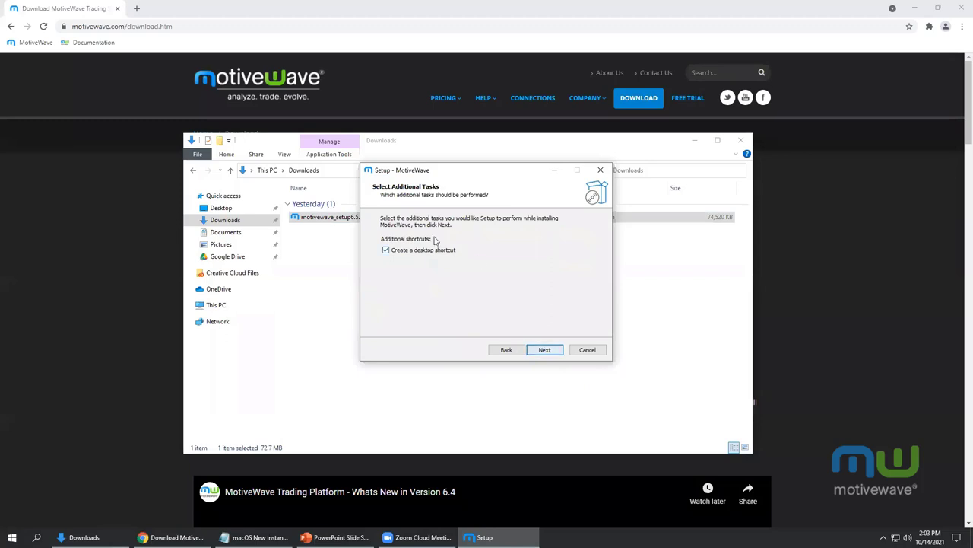
click(545, 349)
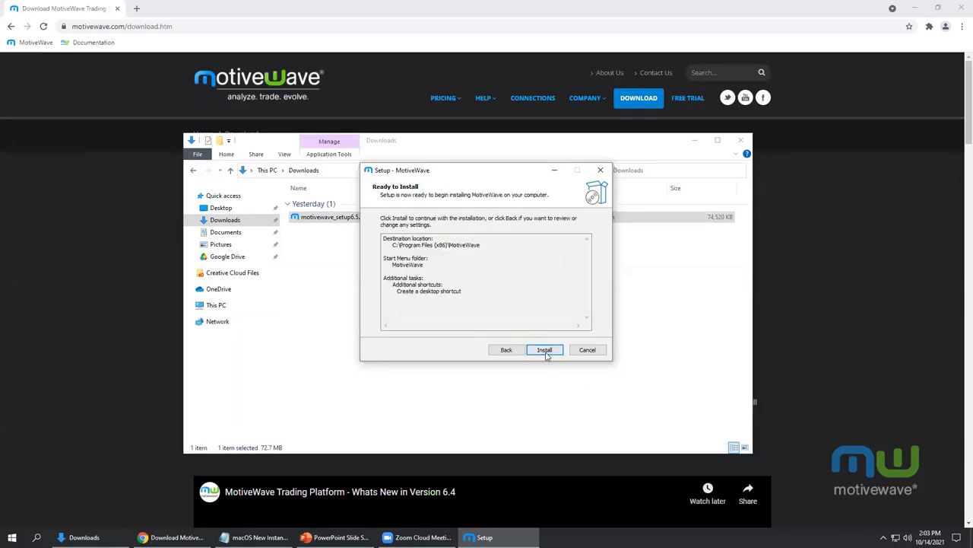
click(546, 351)
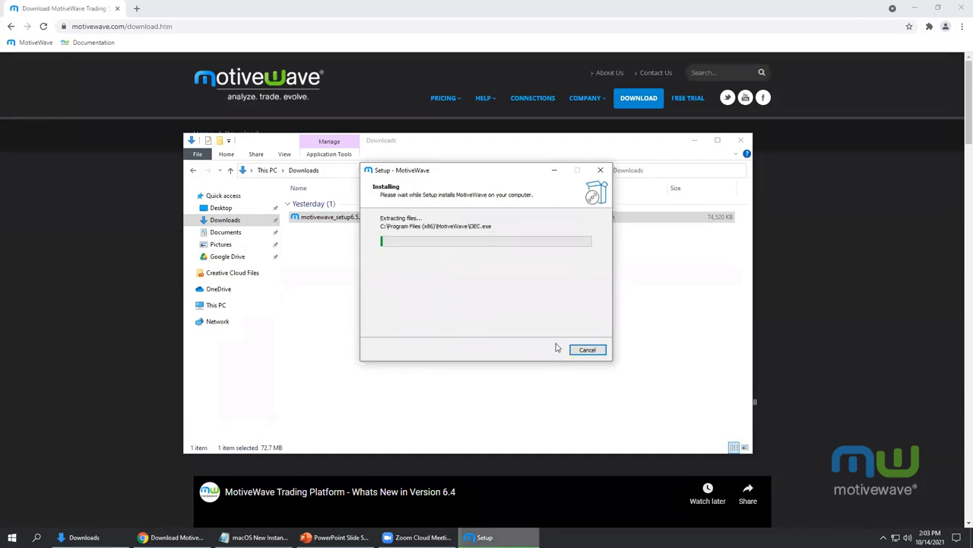
Minimize the open browser, Downloads and slide show windows, and finish the setup wizard with MotiveWave set to launch.
click(915, 7)
click(693, 142)
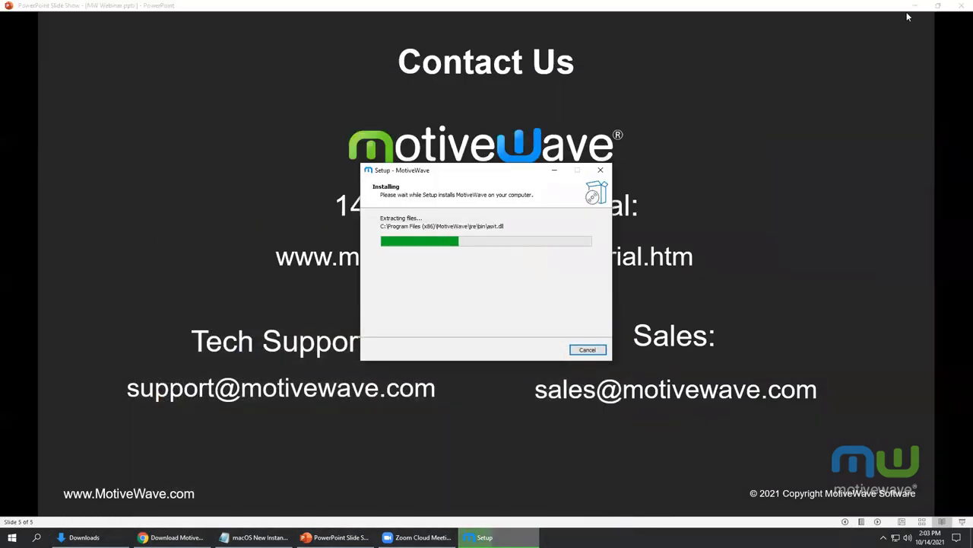
click(916, 6)
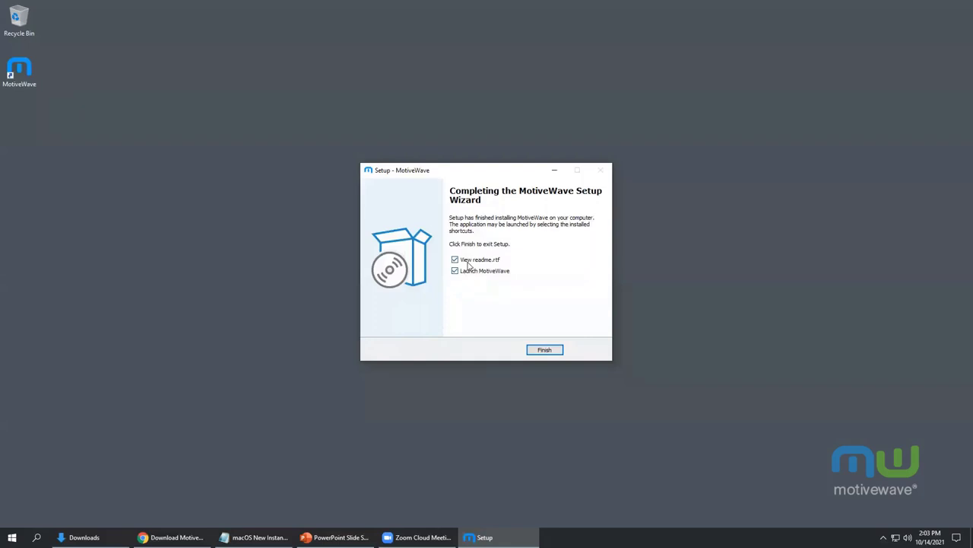
click(543, 350)
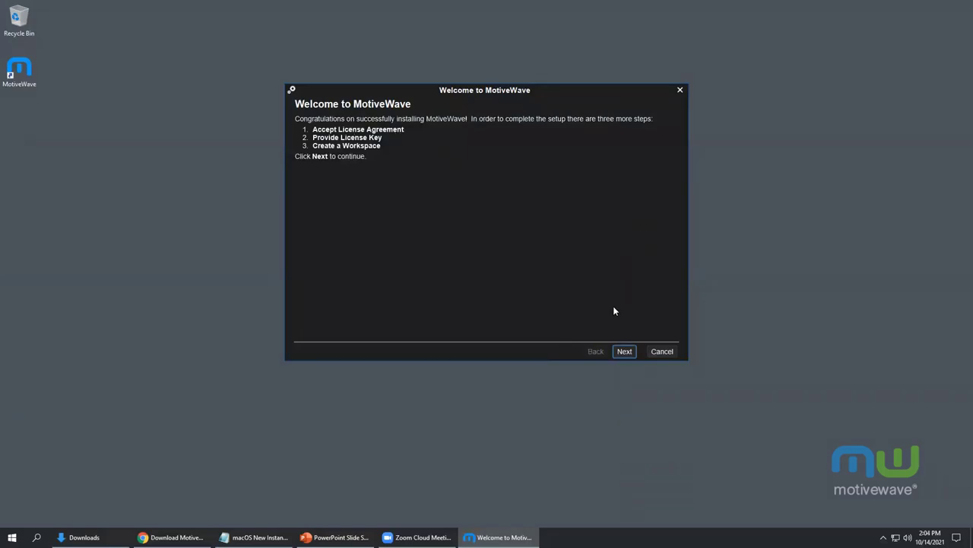
Go past the welcome page, review the terms of service to the end and accept the license agreement.
click(623, 353)
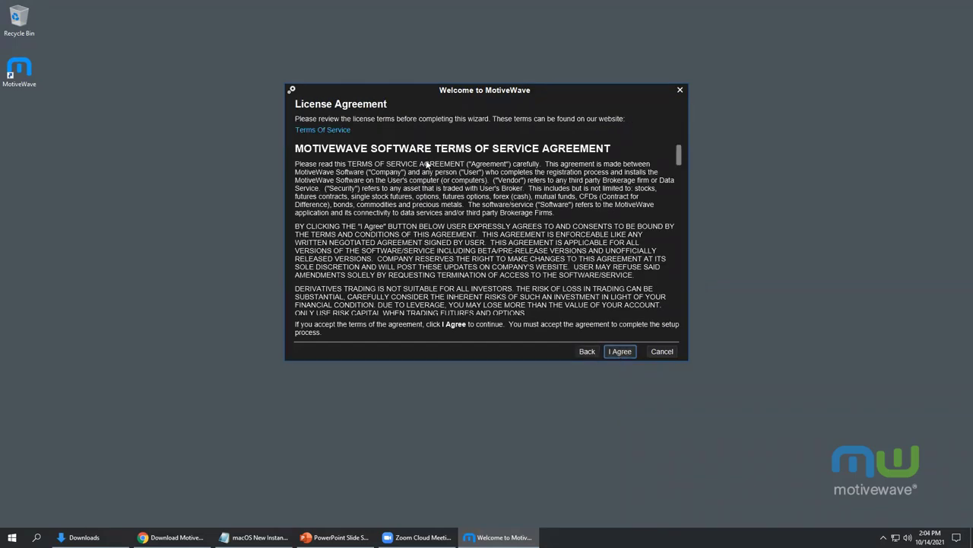
drag(679, 156, 673, 316)
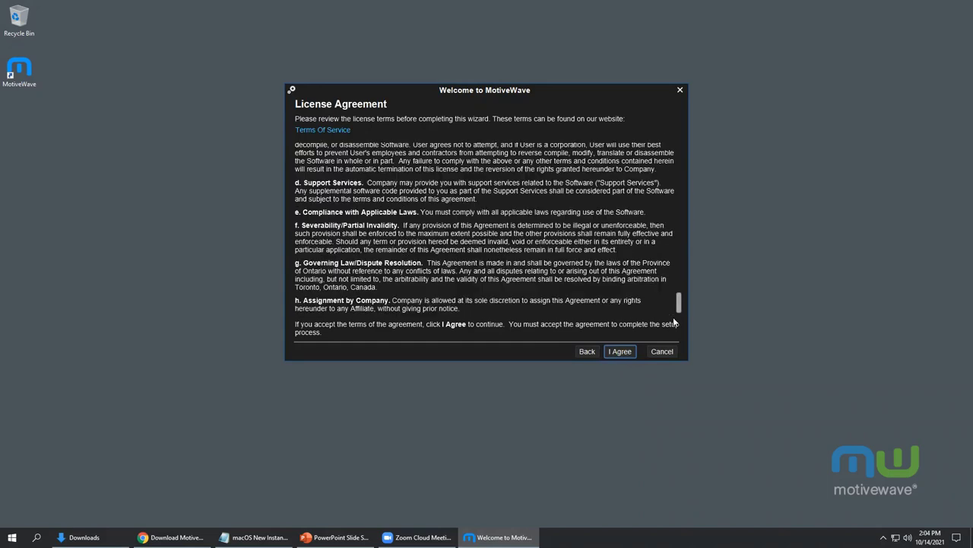
click(620, 351)
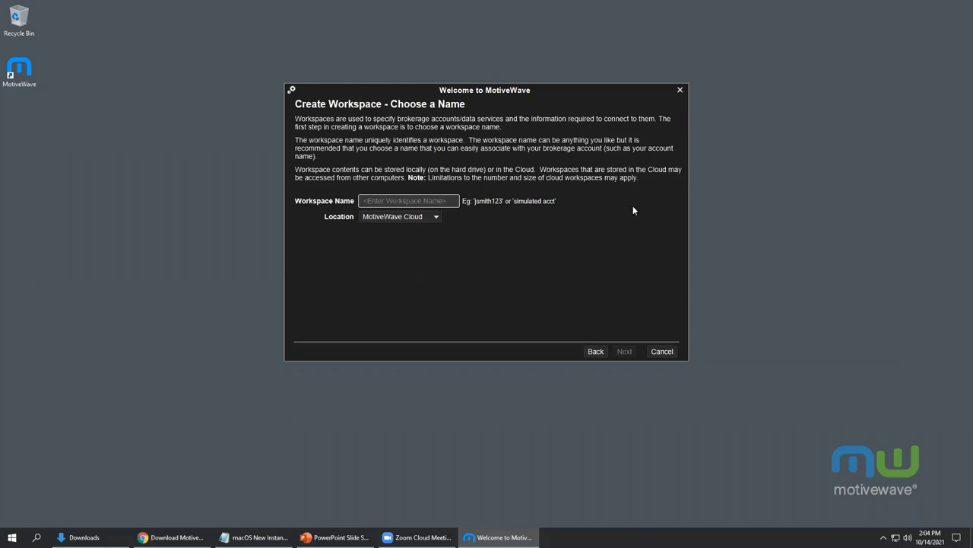
Name the new workspace Webinar, store it on Local Disk, and dismiss the notice about free demo accounts.
click(378, 200)
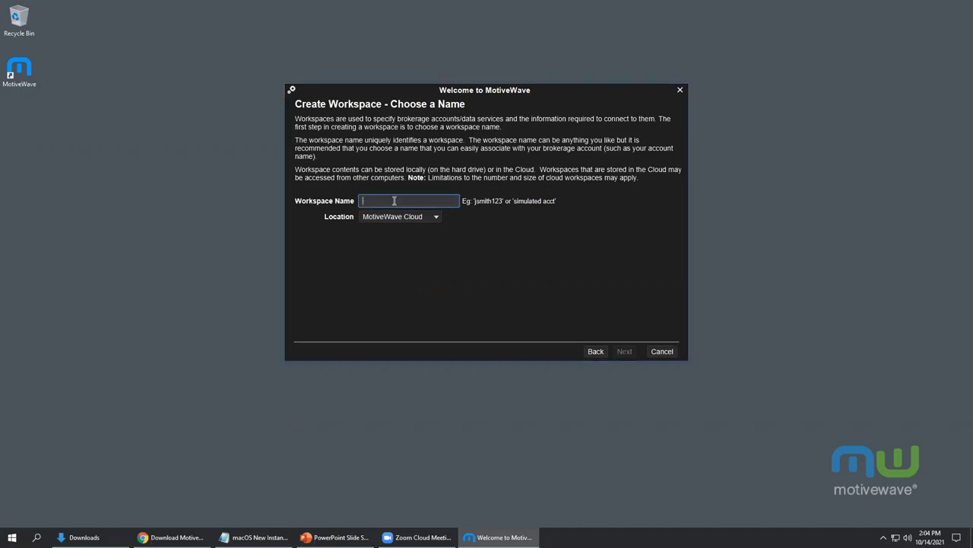
text(Webinar)
click(409, 218)
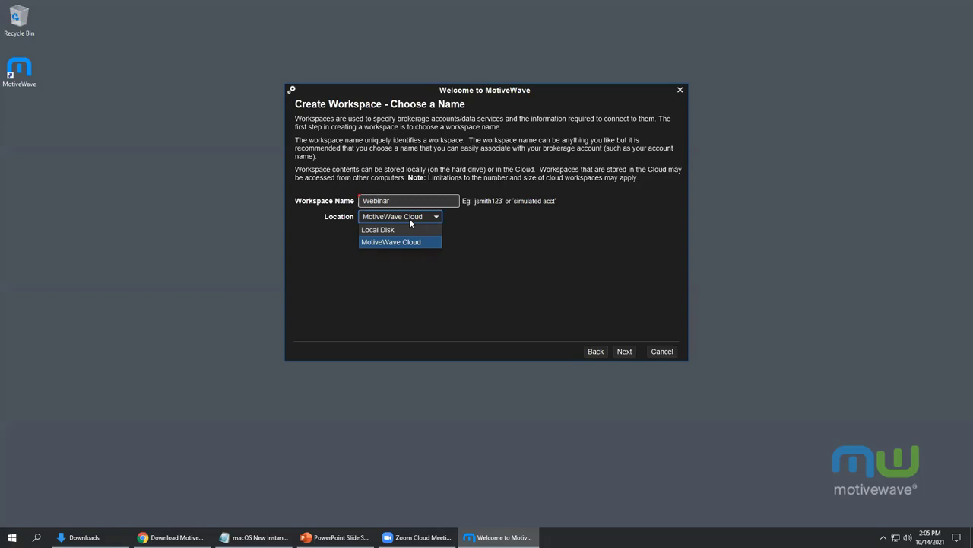
click(410, 228)
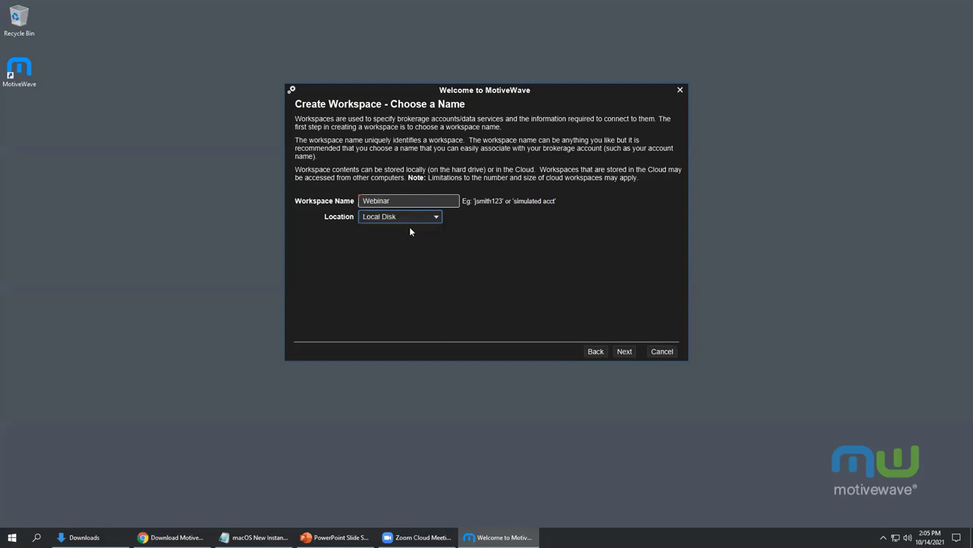
click(624, 353)
scroll(524, 262, down, 2)
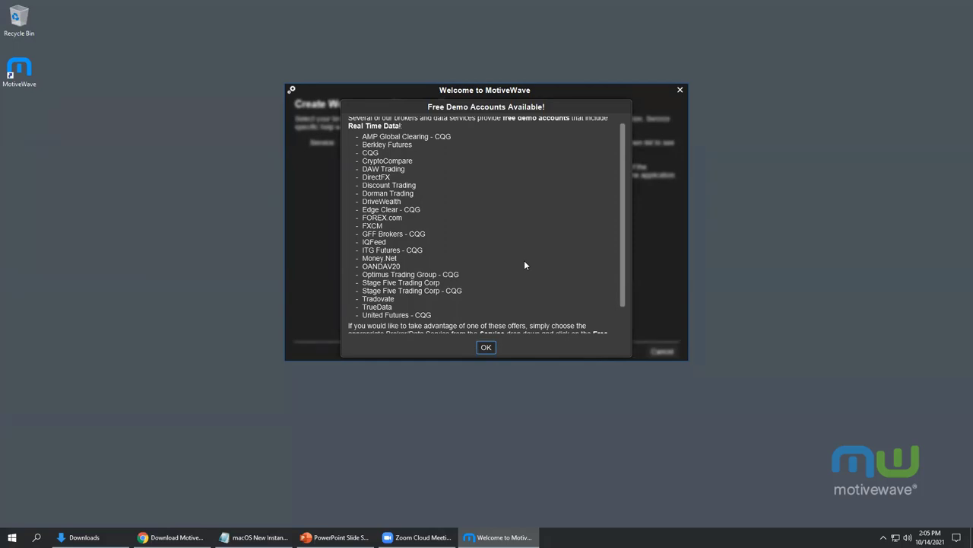
click(487, 347)
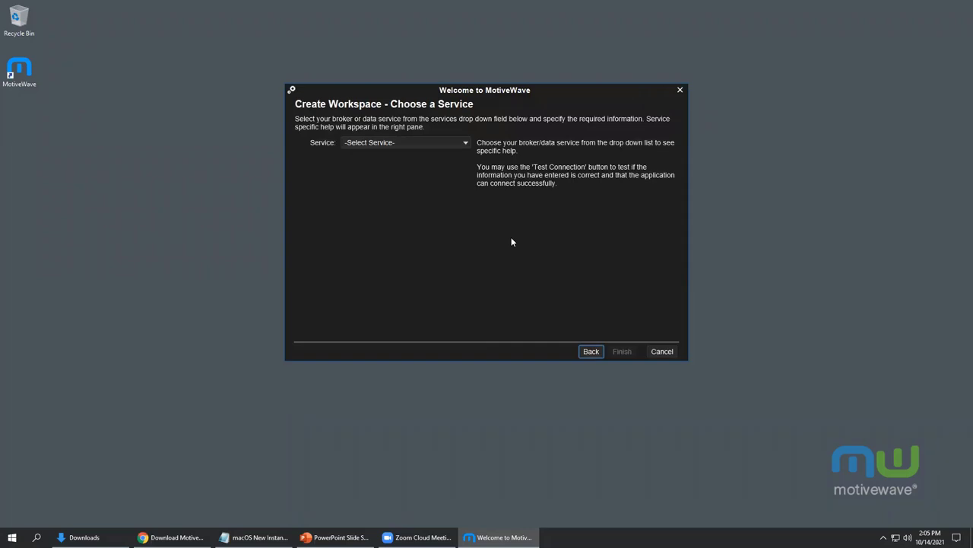
Choose Google/Yahoo as the workspace's data service, acknowledge its disclaimer and finish creating the workspace.
click(411, 143)
scroll(417, 255, down, 10)
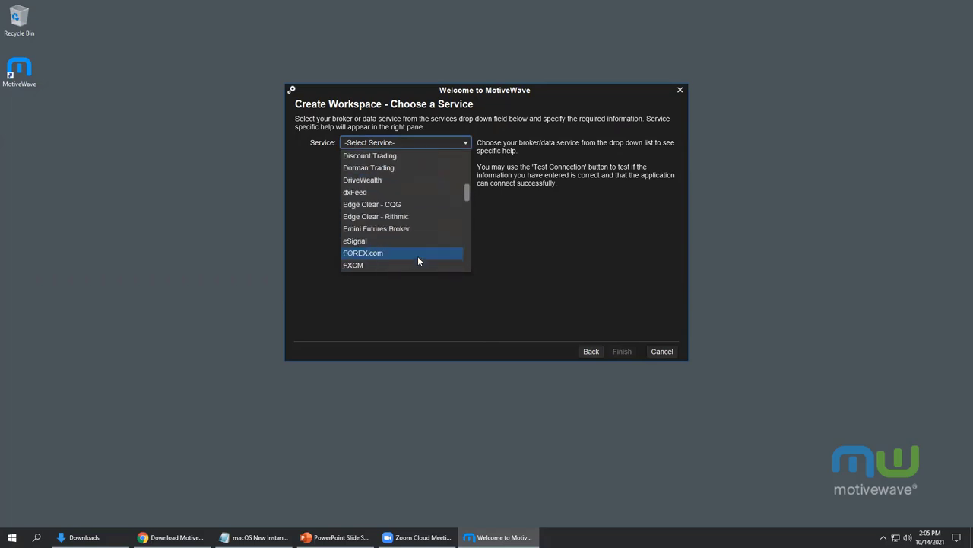
scroll(417, 253, up, 15)
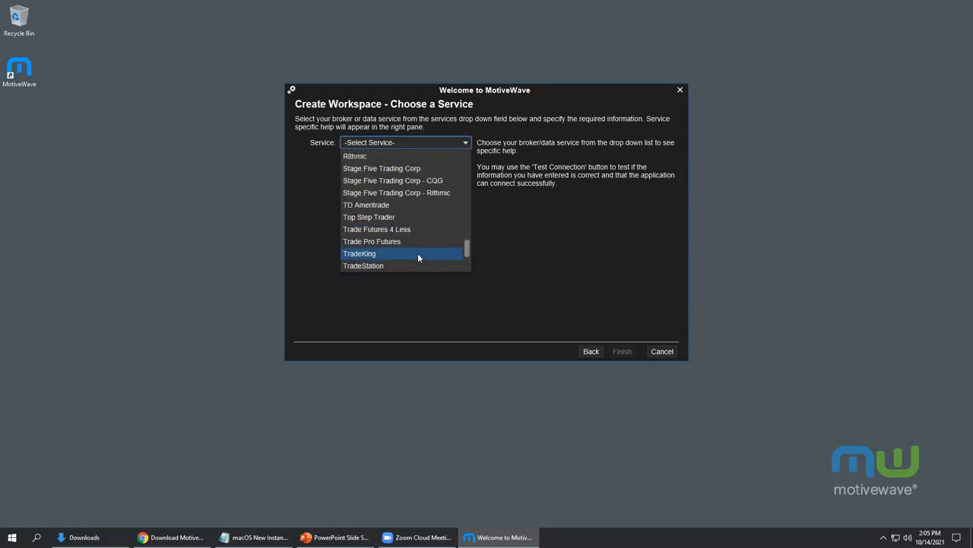
scroll(417, 253, up, 5)
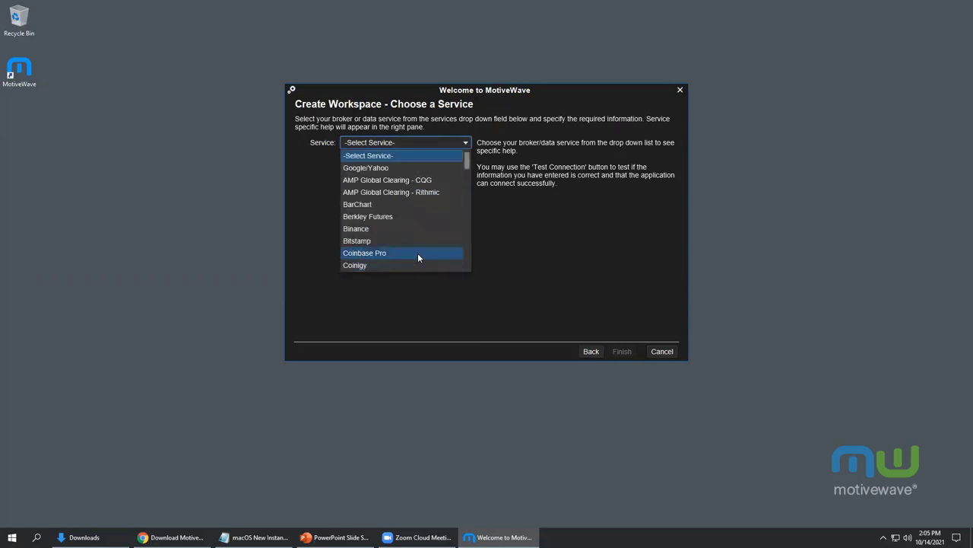
click(380, 169)
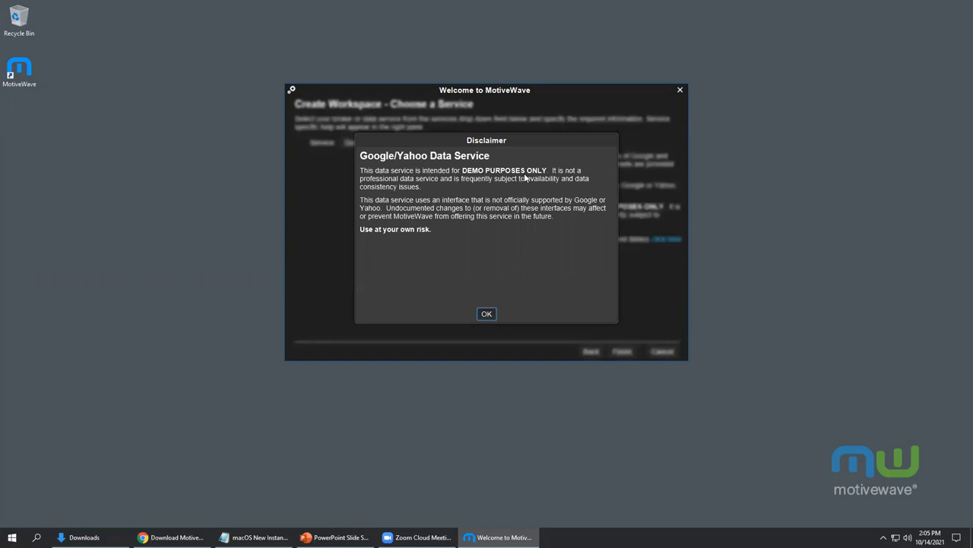
click(490, 314)
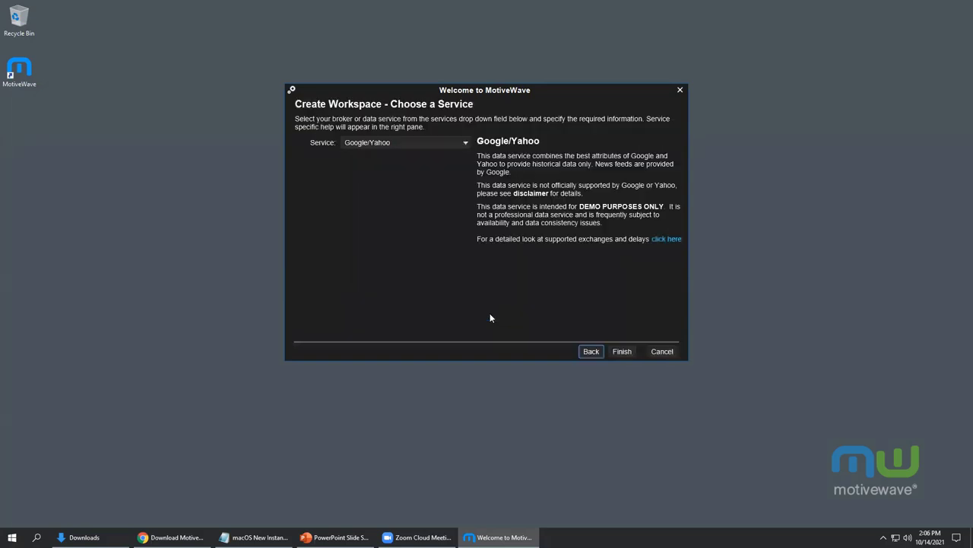
click(619, 352)
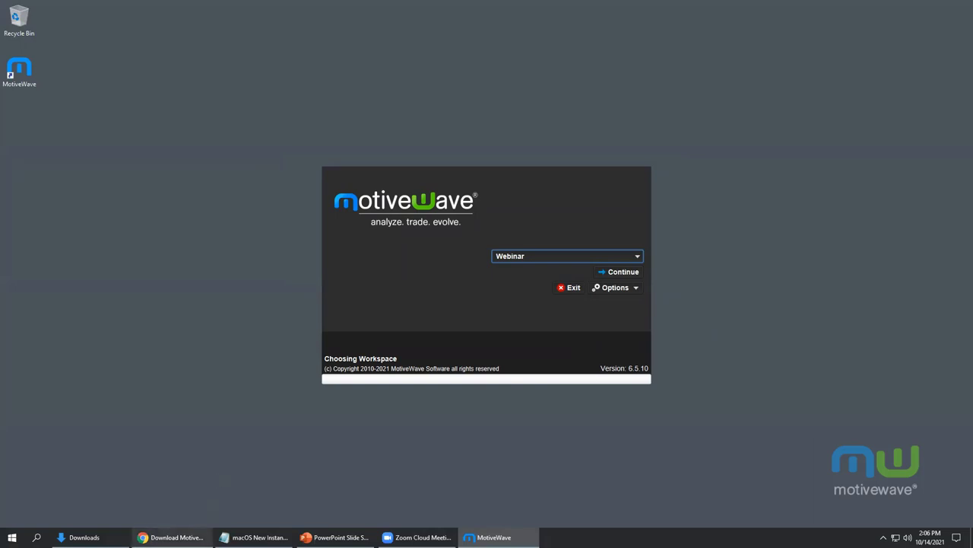
Switch to Chrome and examine the list of supported brokers on the MotiveWave connections page.
click(171, 537)
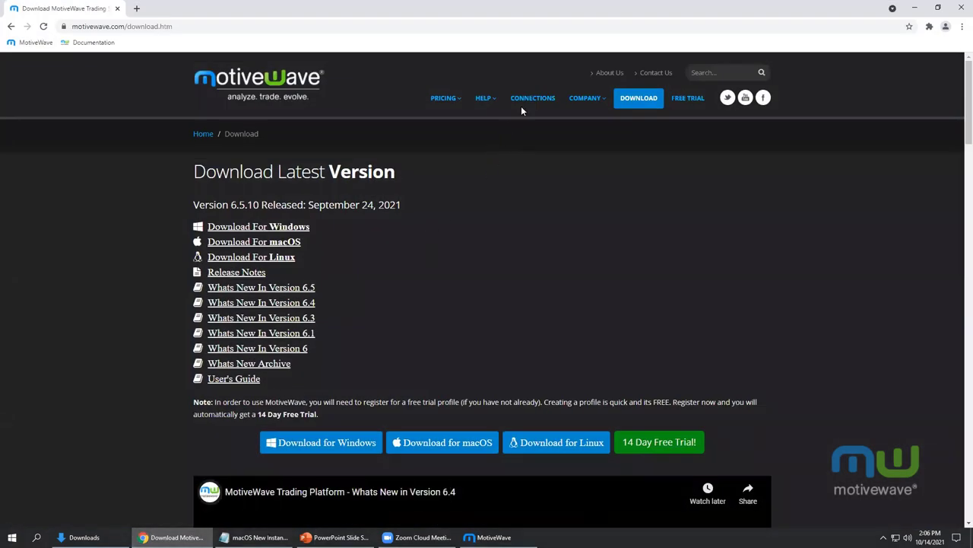
click(527, 100)
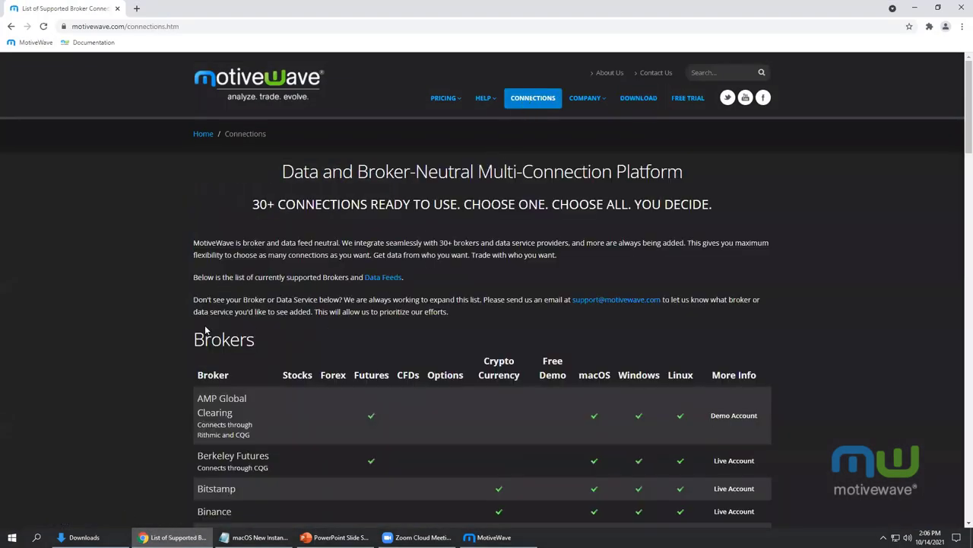
scroll(205, 329, down, 10)
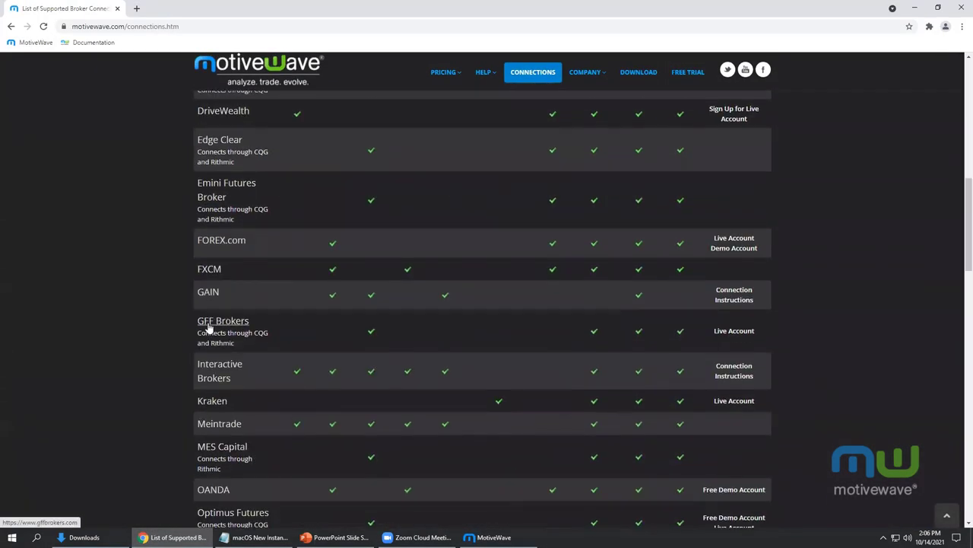
scroll(209, 327, up, 12)
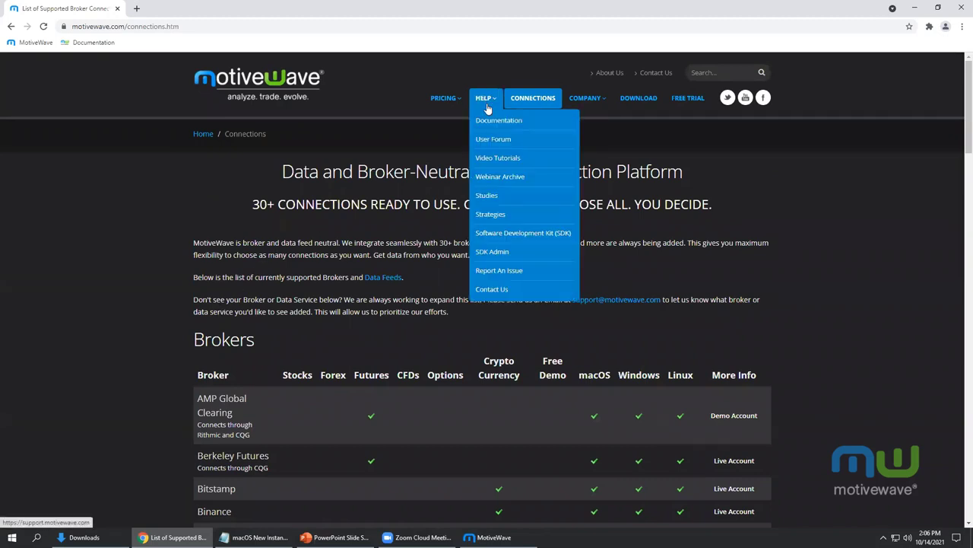
Open the MotiveWave documentation in a new browser tab and browse the Getting Started articles in the knowledge base.
right_click(489, 120)
click(503, 128)
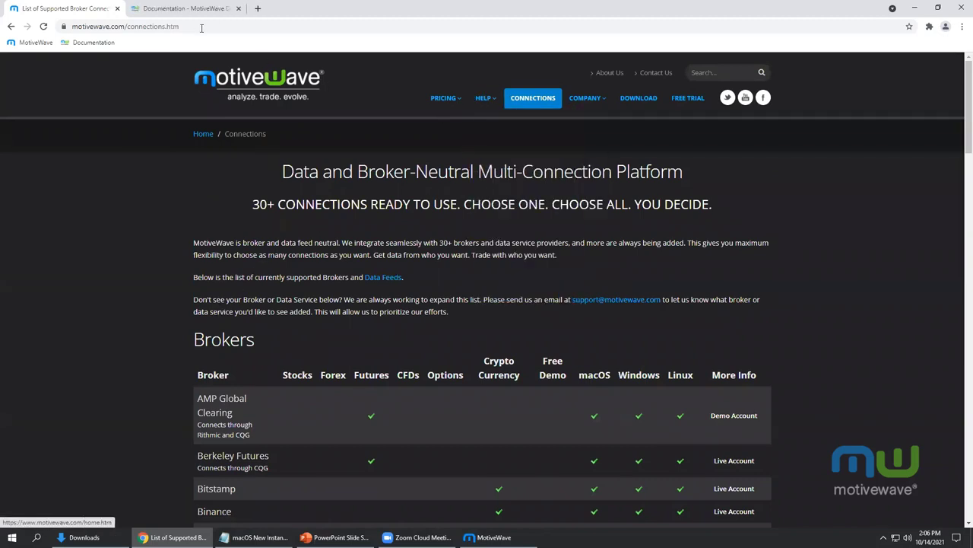
click(186, 10)
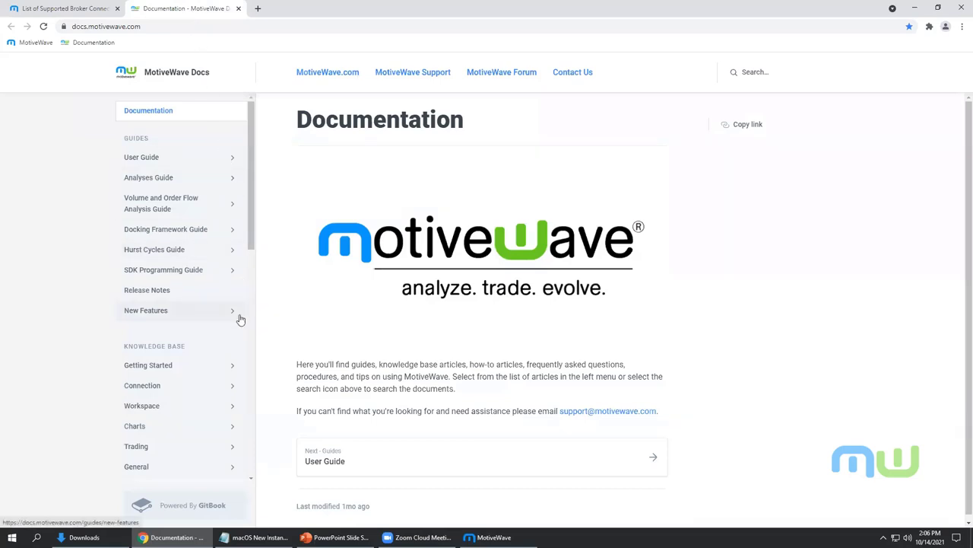
click(233, 370)
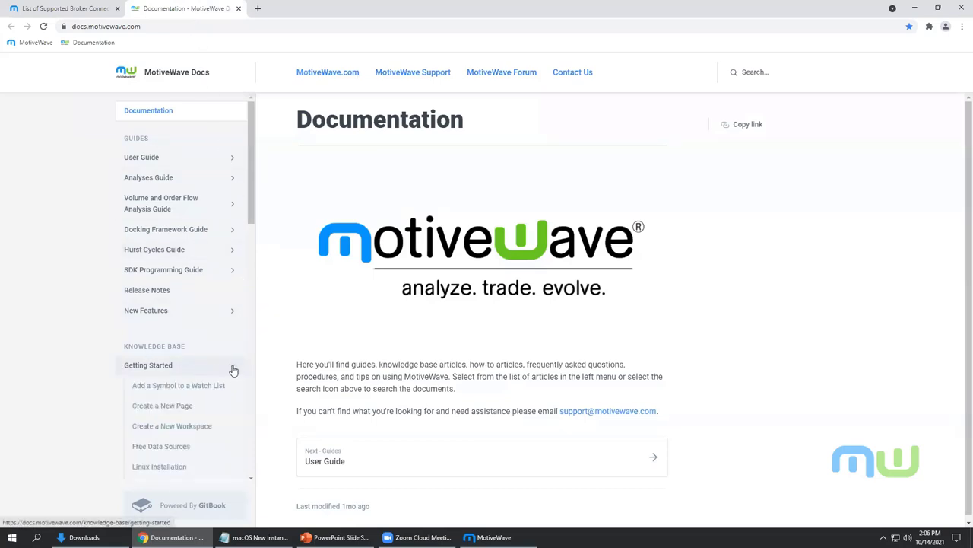
scroll(211, 373, down, 1)
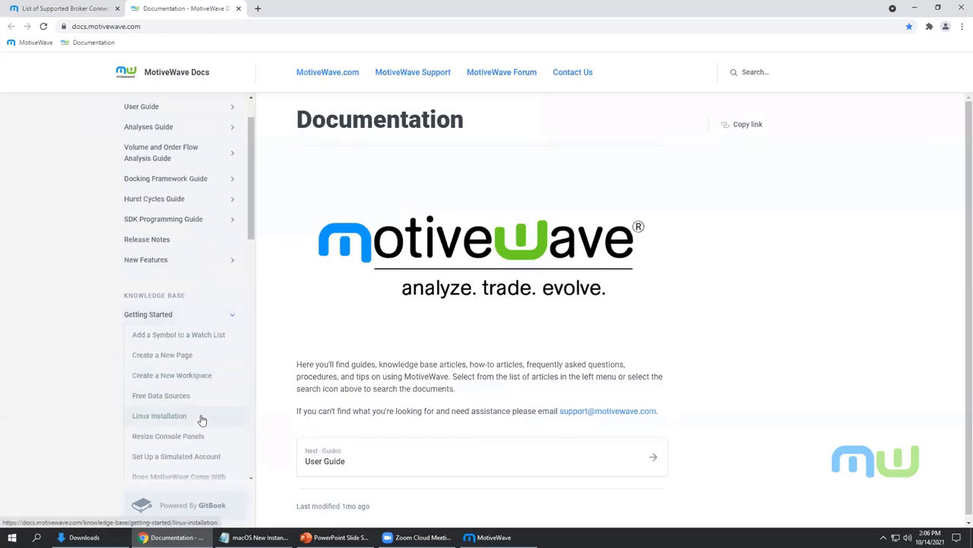
Read through the Free Data Sources article, including the free trials and each connection's limitations, then minimize the browser.
click(178, 397)
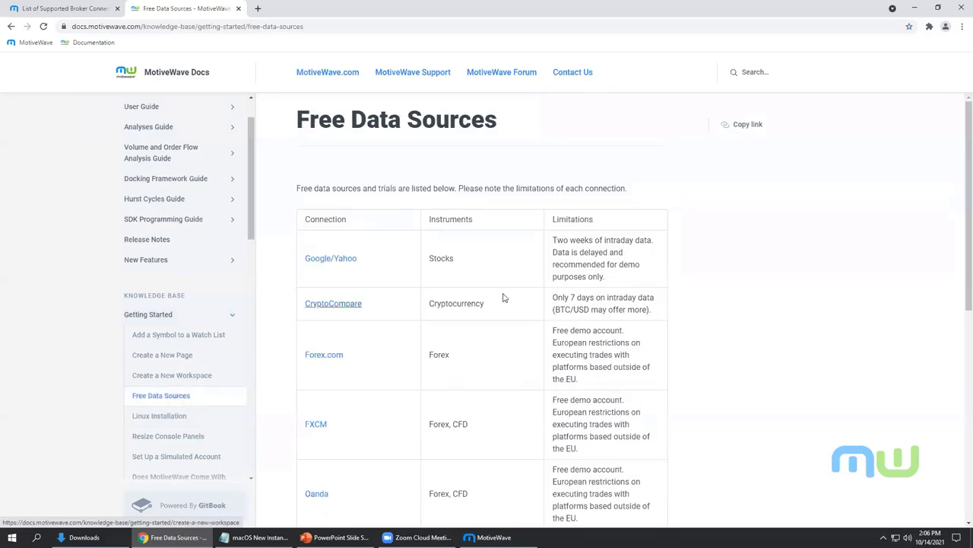
scroll(553, 301, down, 4)
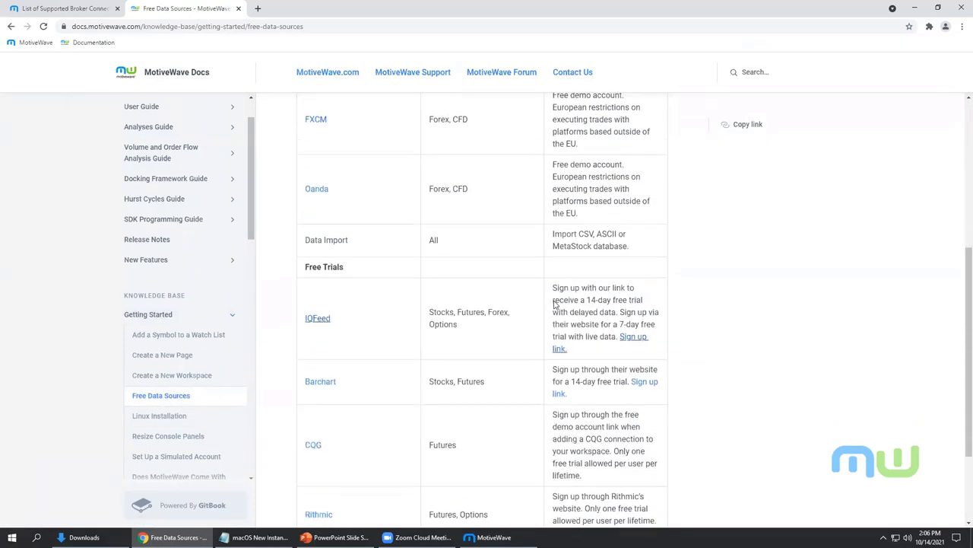
scroll(554, 304, down, 2)
scroll(553, 311, up, 6)
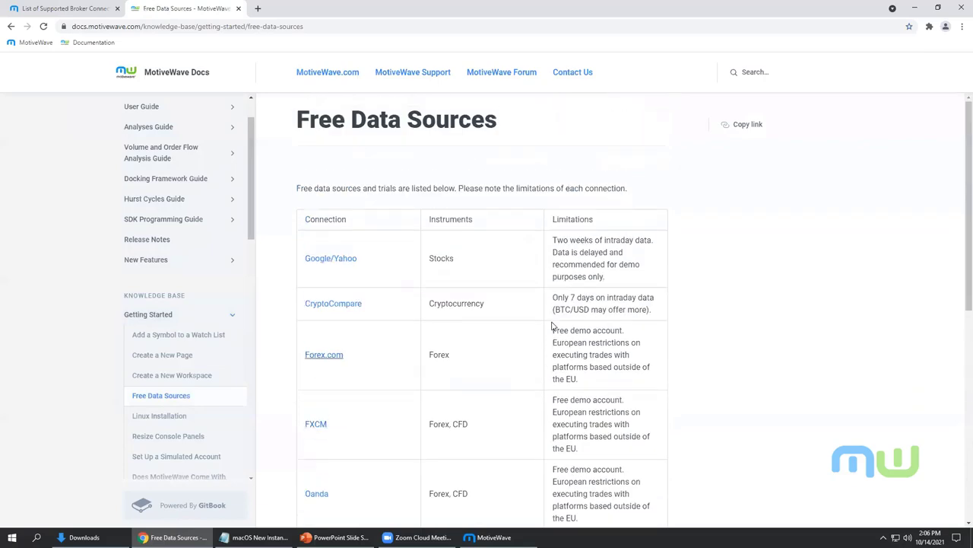
click(917, 9)
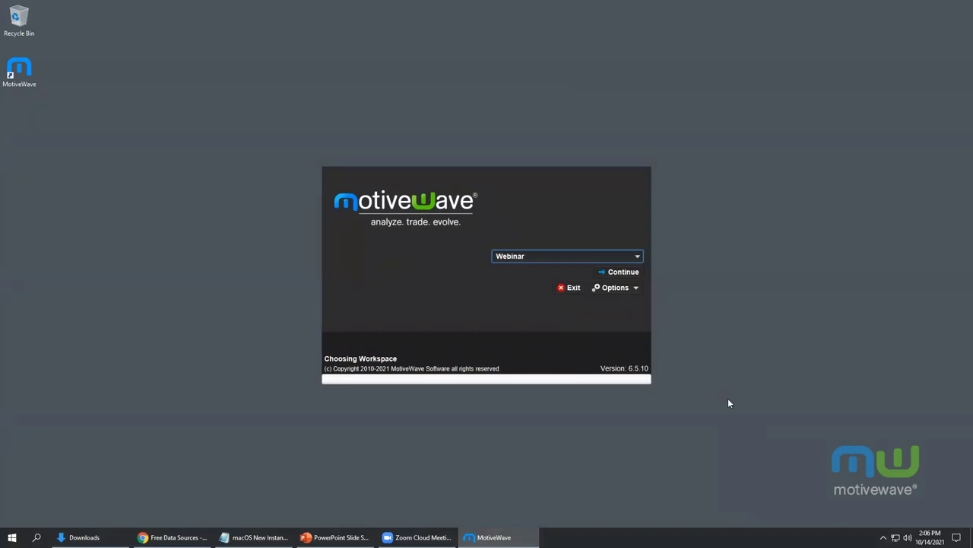
Review the existing workspaces in the Manage Workspaces dialog and close it.
click(624, 289)
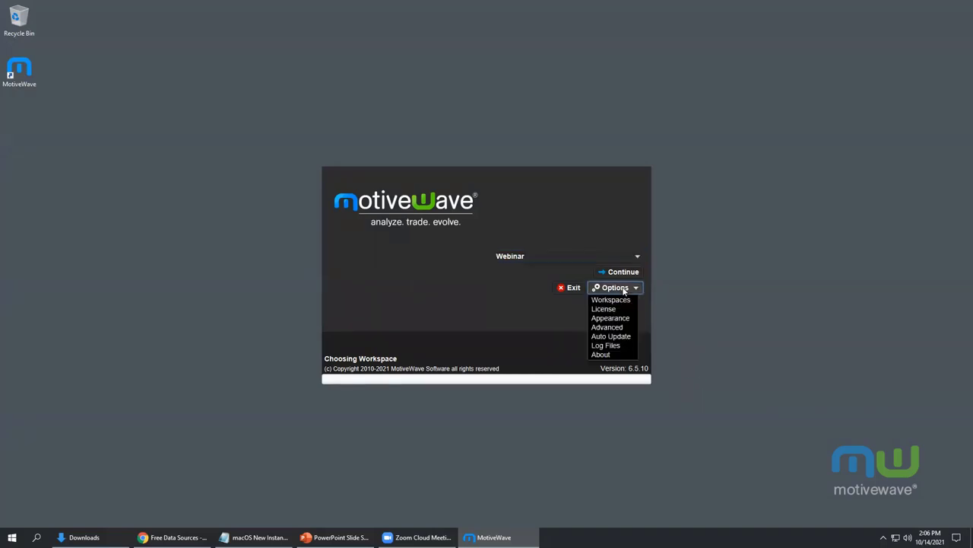
click(622, 300)
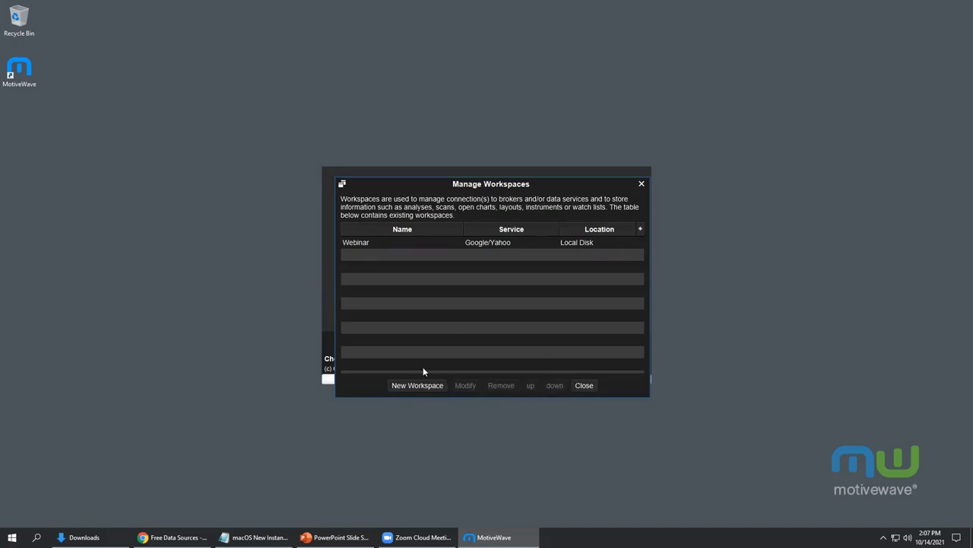
click(584, 385)
Inspect the available window themes and general font/icon sizes in the startup appearance settings, and cancel without changing them.
click(615, 287)
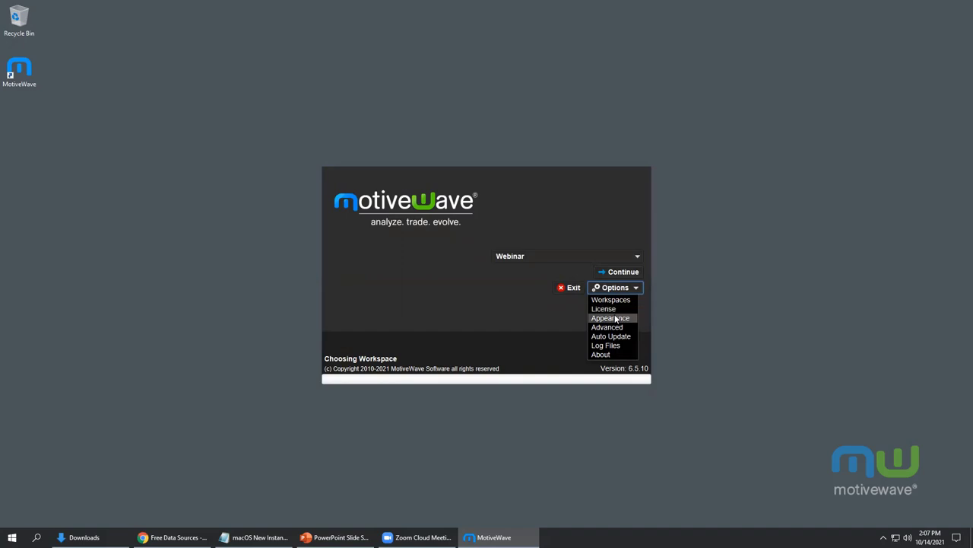
click(614, 318)
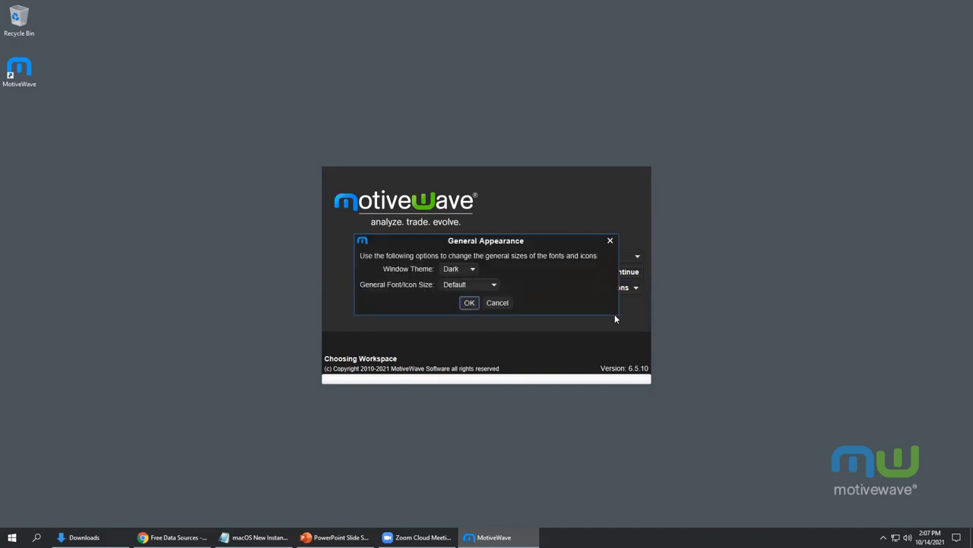
click(457, 267)
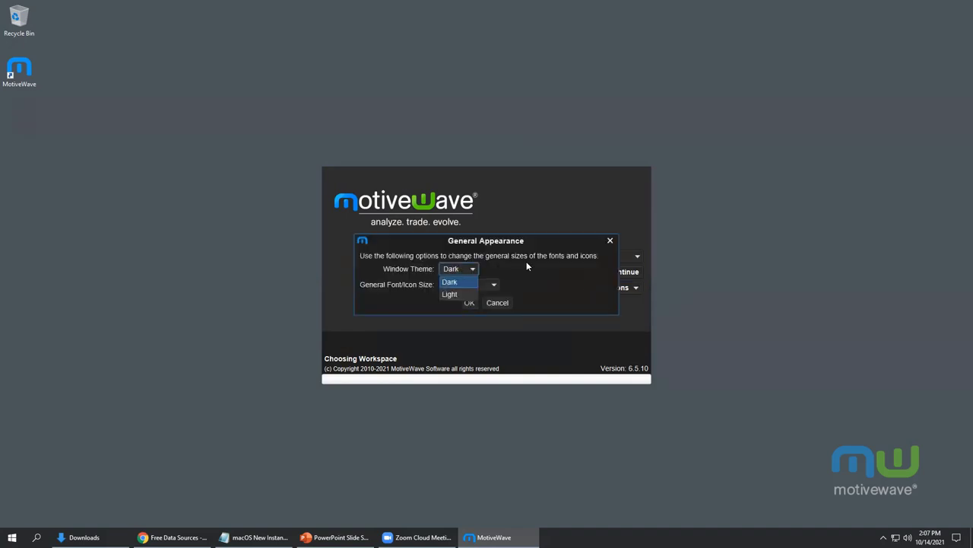
click(525, 266)
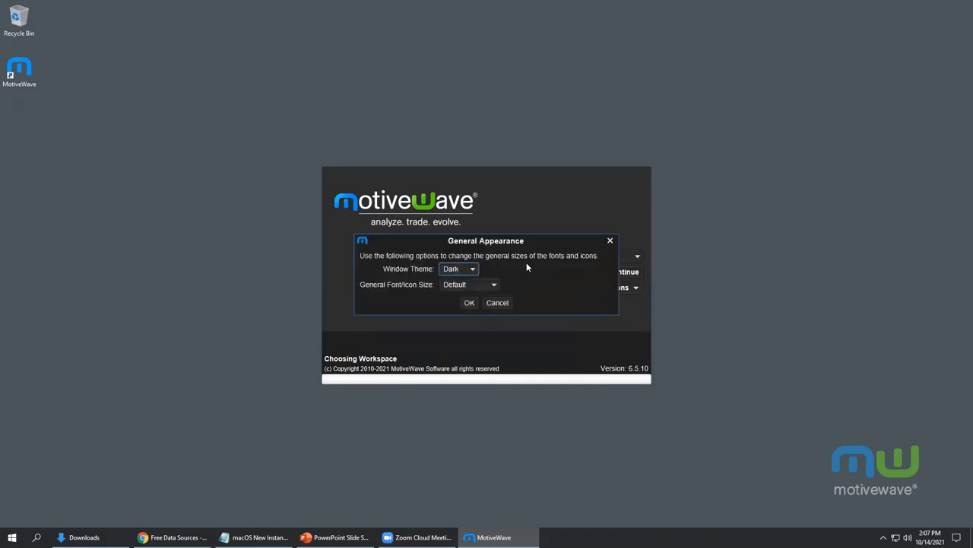
click(488, 284)
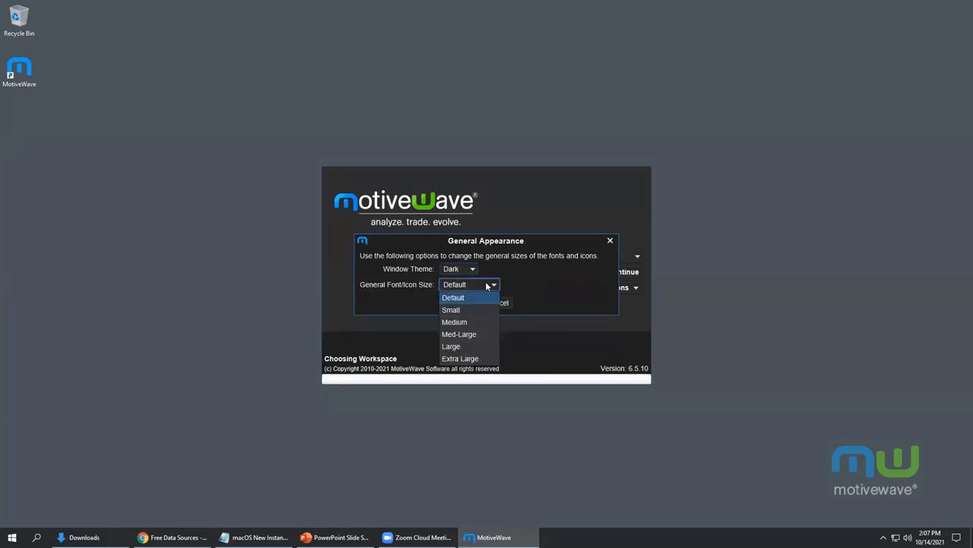
click(527, 285)
click(504, 303)
Review the advanced startup settings and the auto-update frequency options, cancelling both dialogs.
click(618, 227)
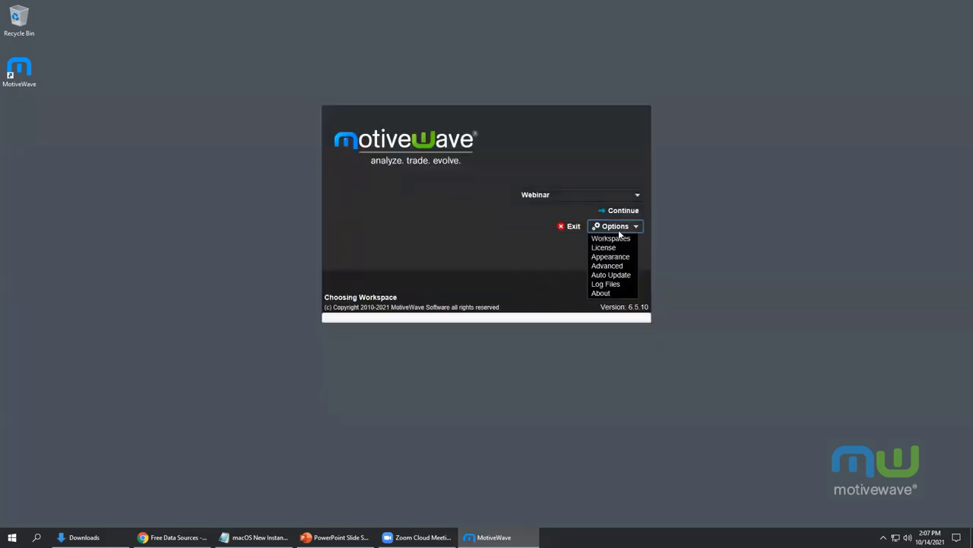
click(608, 265)
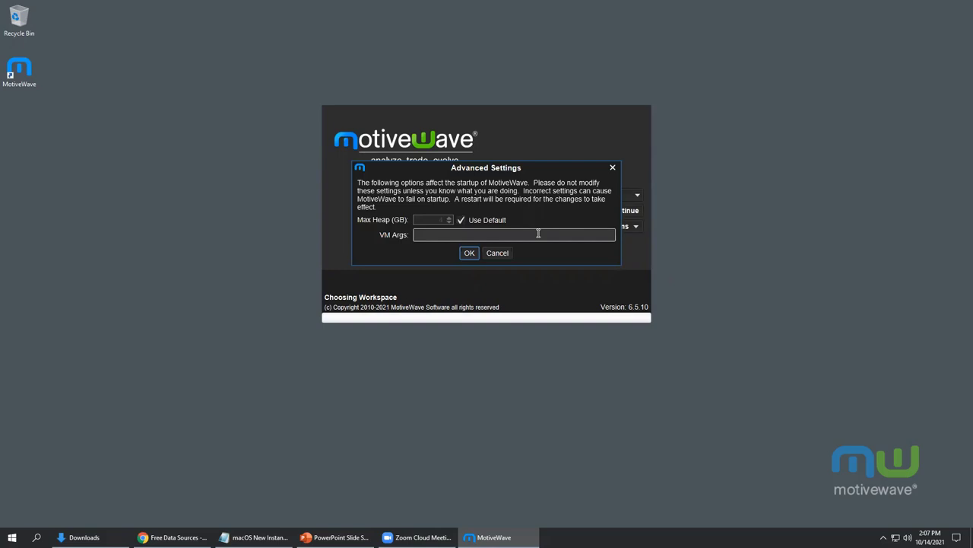
click(499, 254)
click(600, 227)
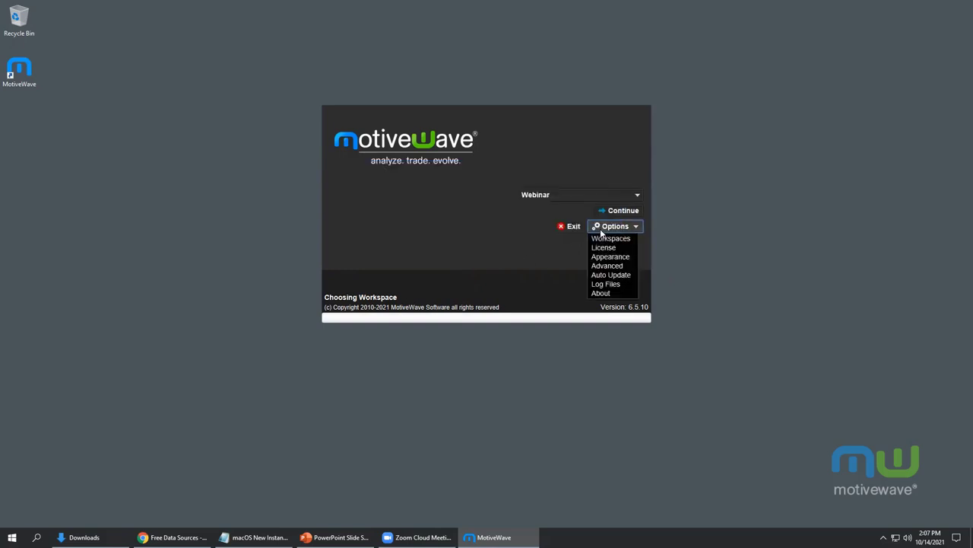
click(613, 276)
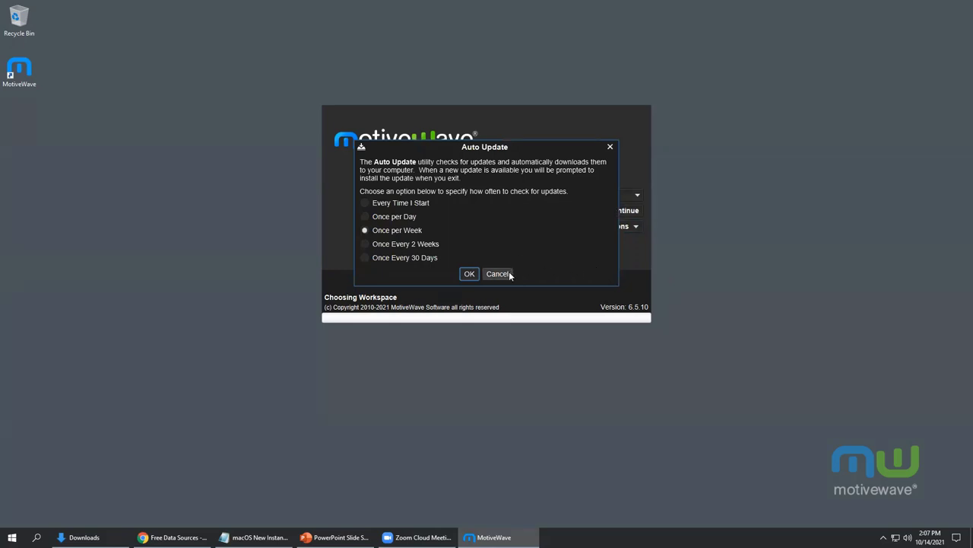
click(505, 272)
View the folder containing the MotiveWave log files, close it and return to the startup screen.
click(606, 227)
click(602, 284)
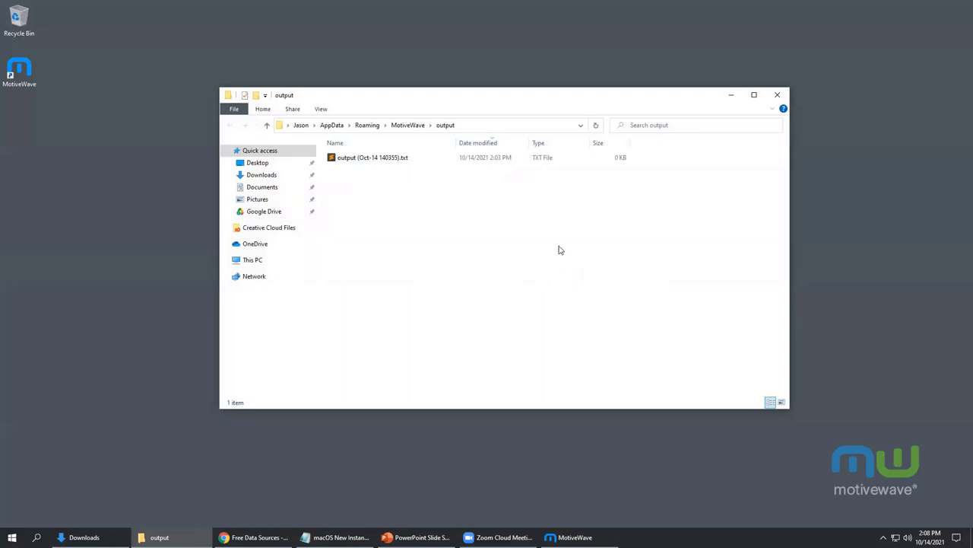
click(777, 95)
click(637, 227)
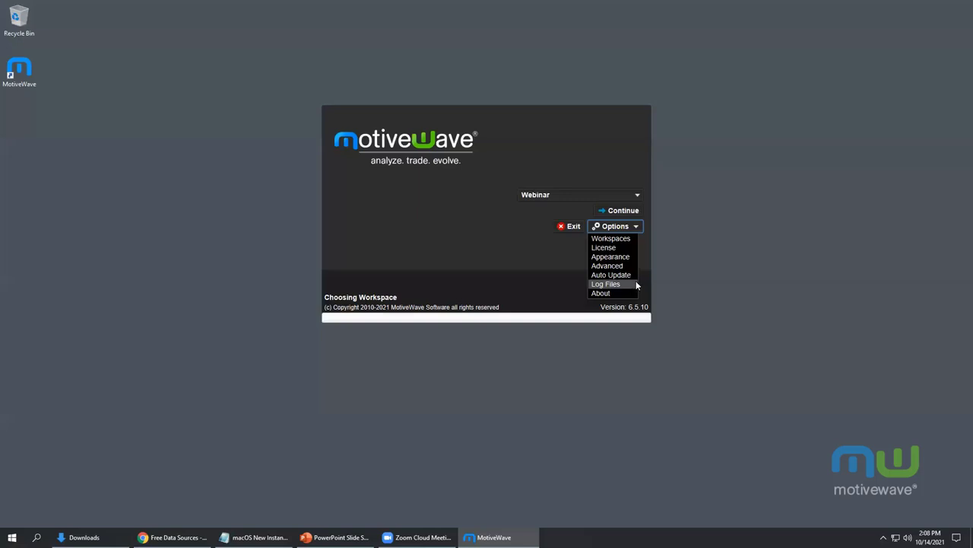
click(507, 256)
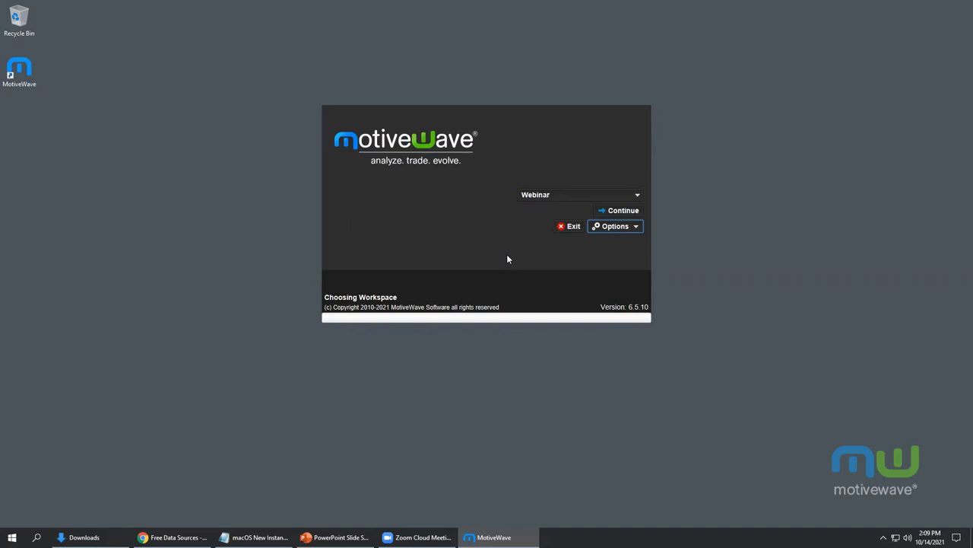
Keep Webinar as the chosen workspace and consult the macOS New Instance note in Notepad for the terminal command, minimizing it again.
click(552, 194)
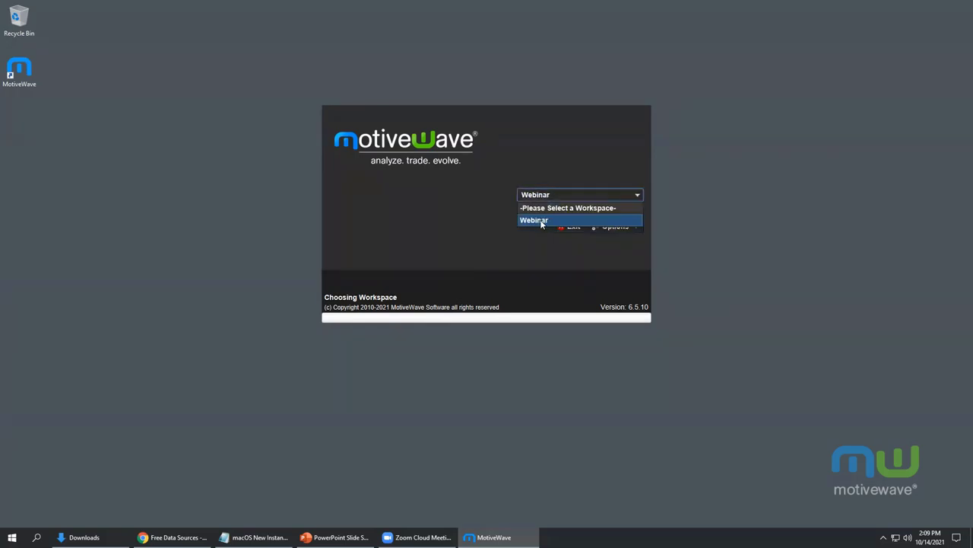
click(542, 220)
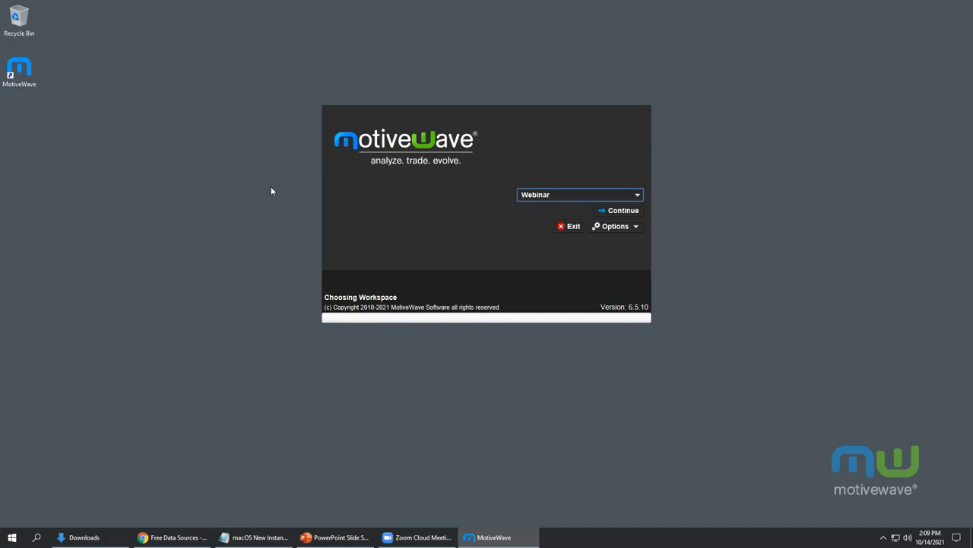
click(273, 531)
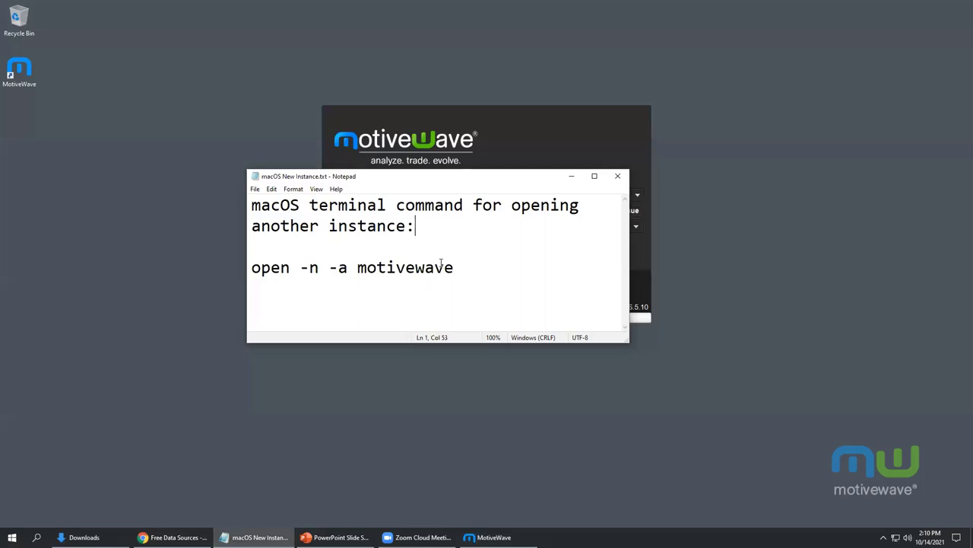
click(572, 179)
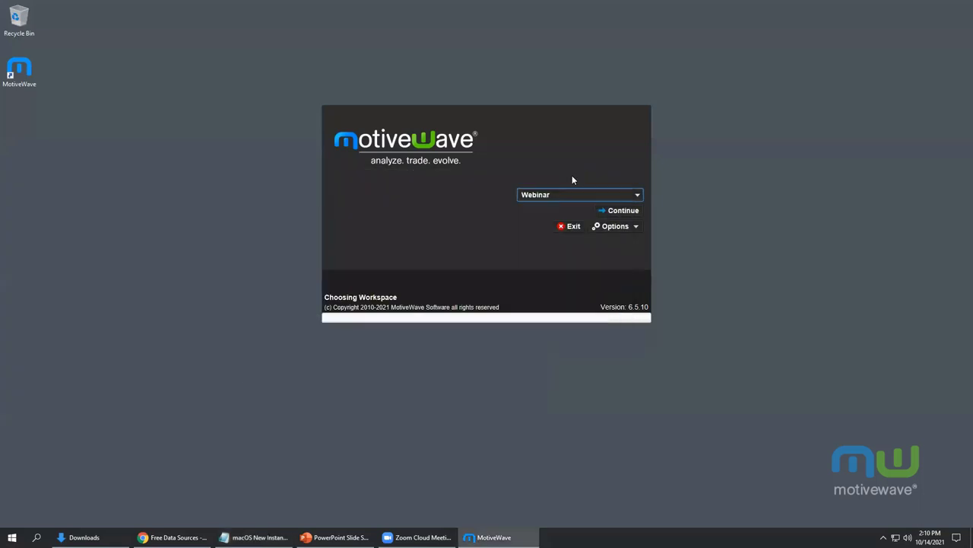
Open the Webinar workspace and maximize its console window.
click(618, 211)
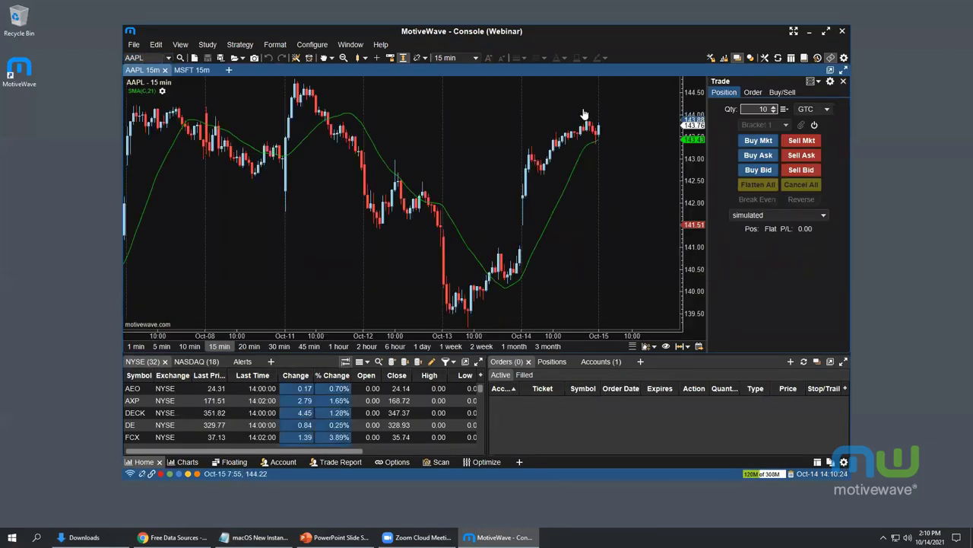
click(826, 32)
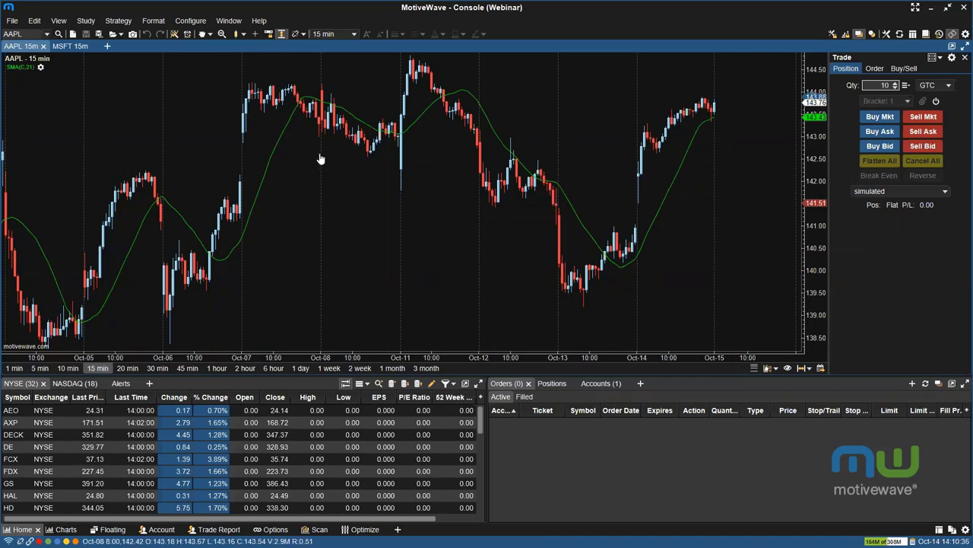
Enable Use Native Windows in the general preferences, acknowledge the restart notice and save the preferences.
click(190, 20)
click(206, 70)
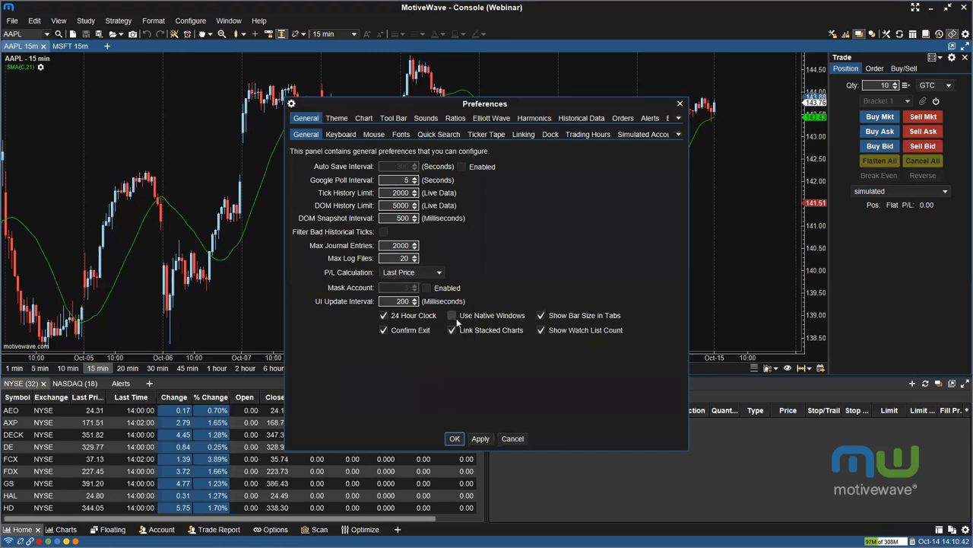
click(452, 316)
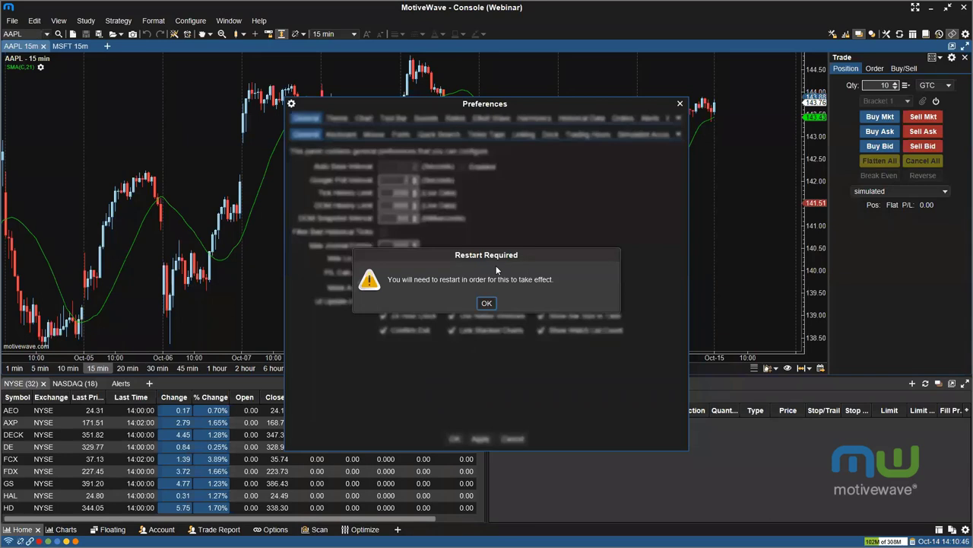
click(487, 304)
click(454, 438)
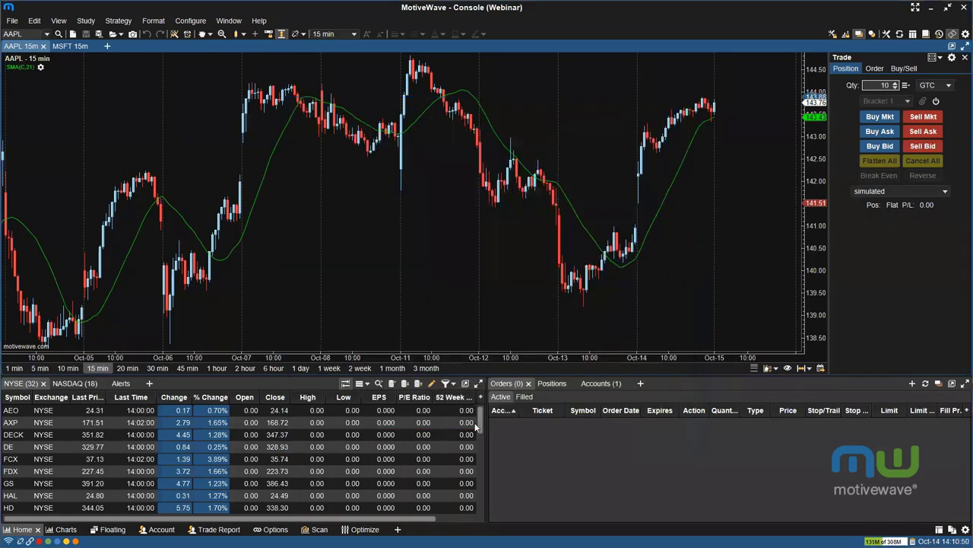
Shut down MotiveWave, relaunch it from the desktop and open the Webinar workspace again.
click(964, 6)
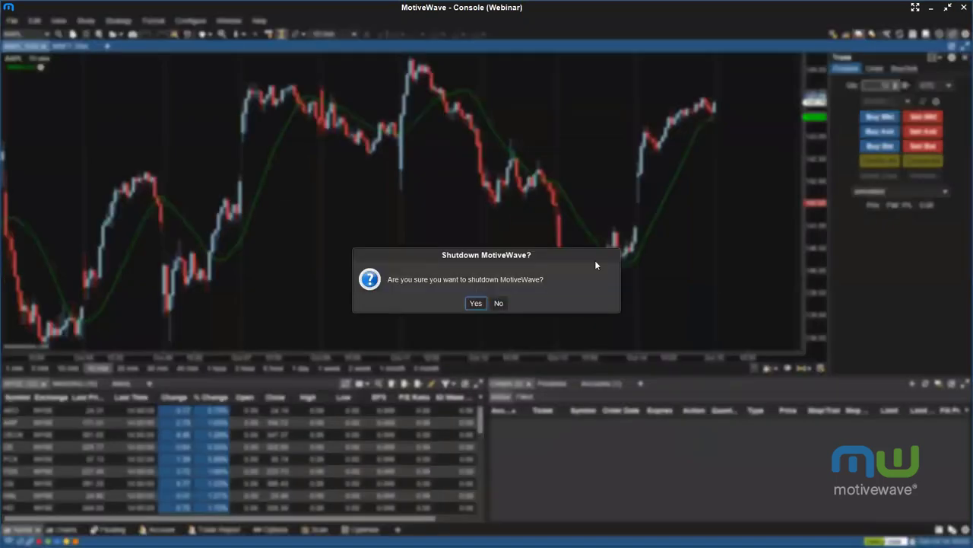
click(475, 302)
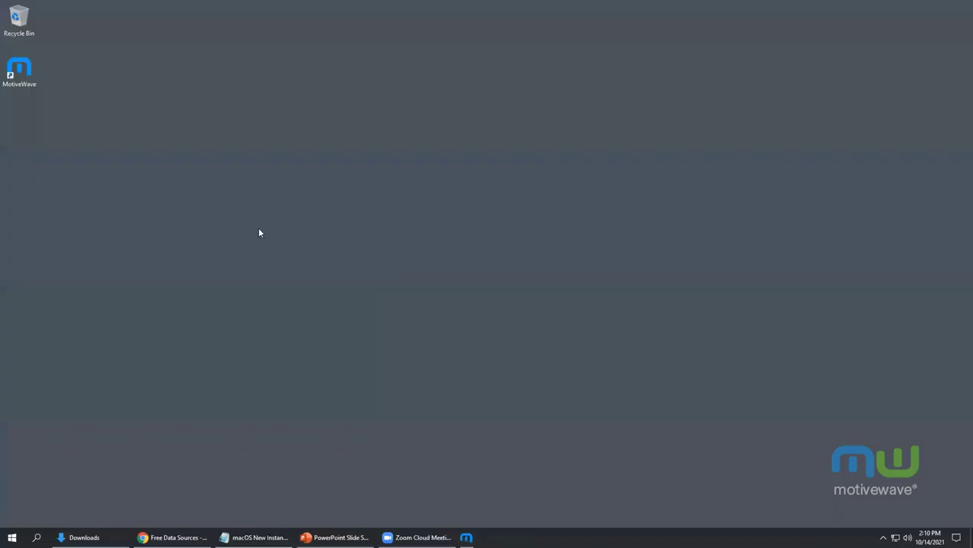
double_click(34, 69)
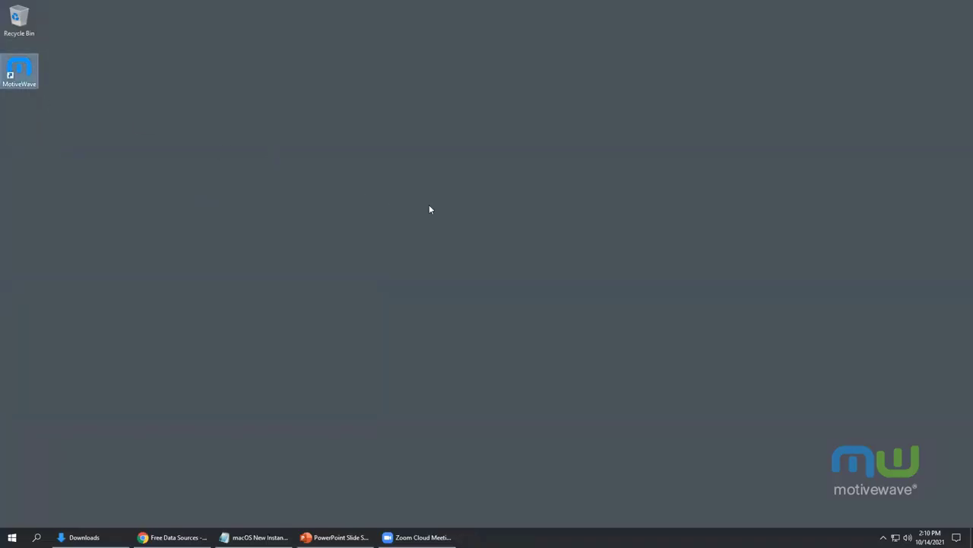
click(610, 272)
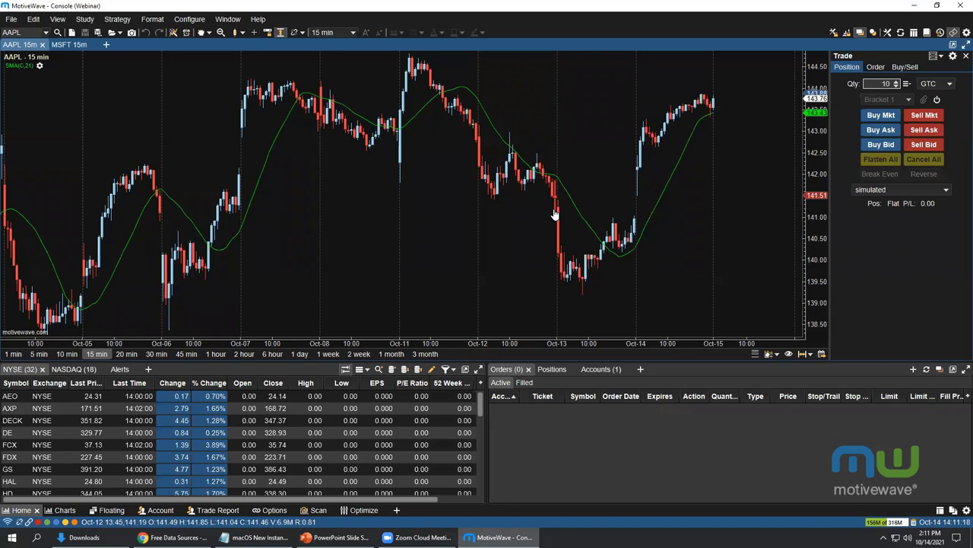
Examine the workspace-level file commands, including Backup, Restore, Export Pages and Import Pages, without running any.
mouse_move(555, 216)
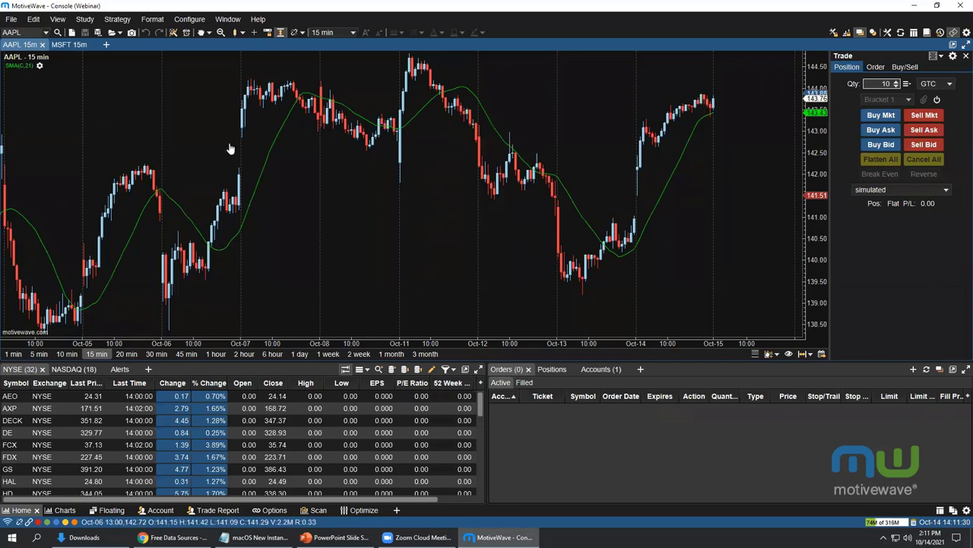
click(11, 19)
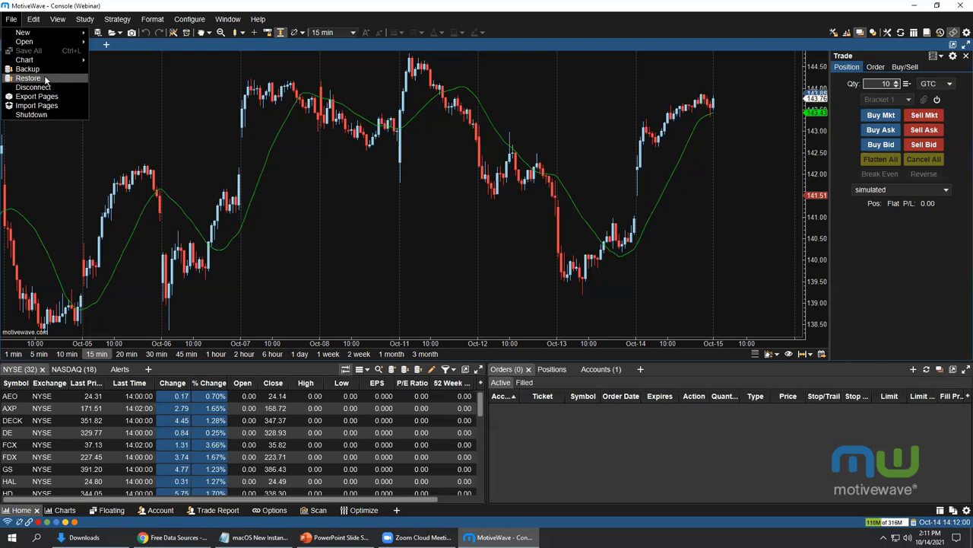
click(578, 118)
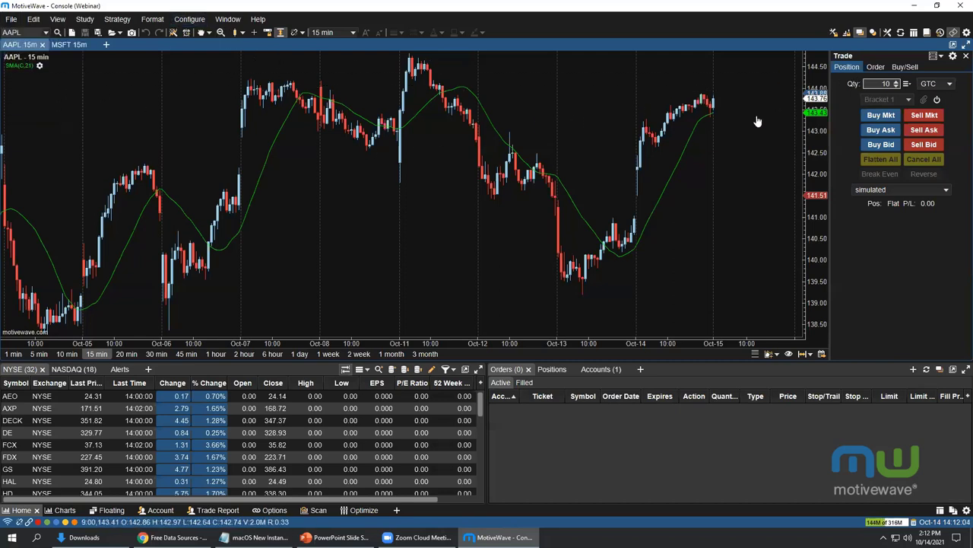
Examine the Auto Backup settings in the general preferences, widening the dialog to reach them, and dismiss it without saving.
click(955, 34)
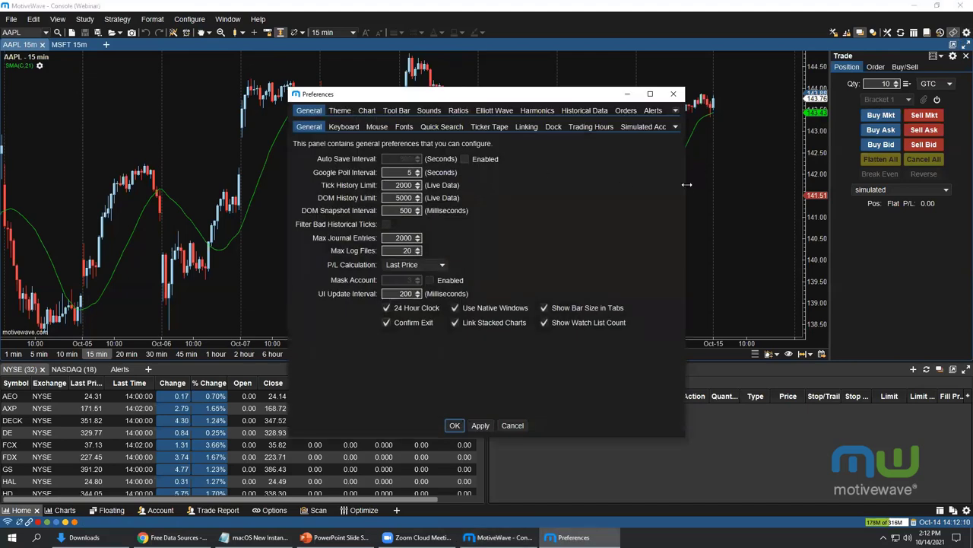
drag(686, 185, 852, 184)
click(745, 126)
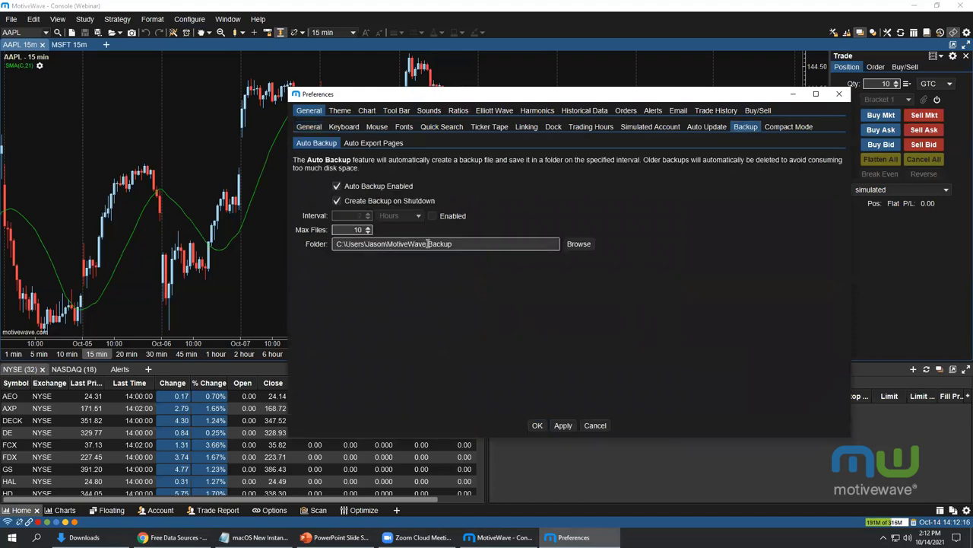
click(597, 424)
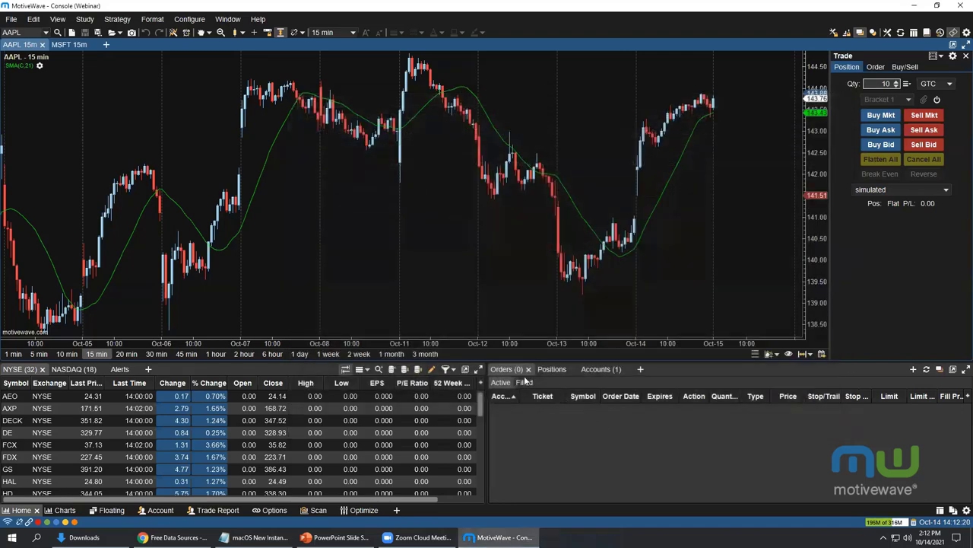
Show the Components panel with its drawing tools beside the AAPL chart, and hide it again.
click(59, 19)
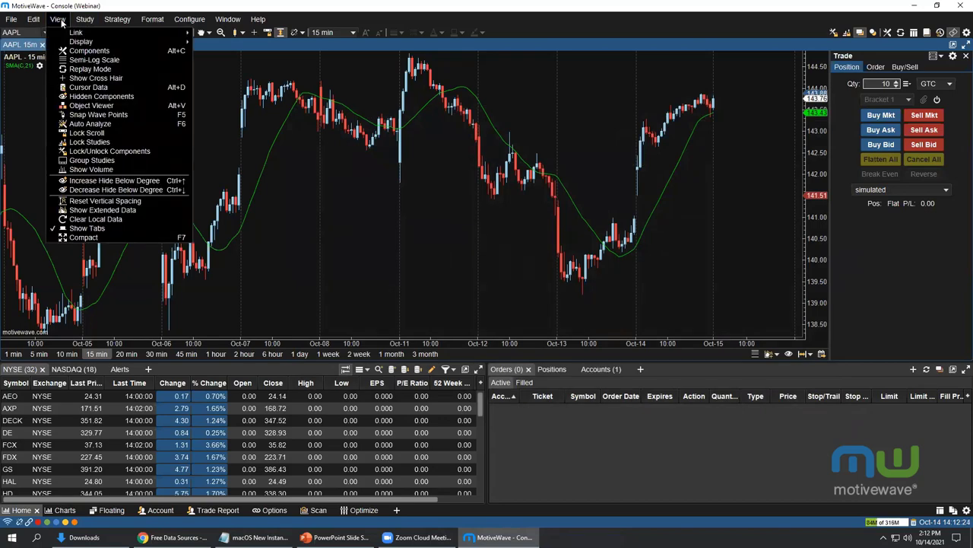
click(88, 50)
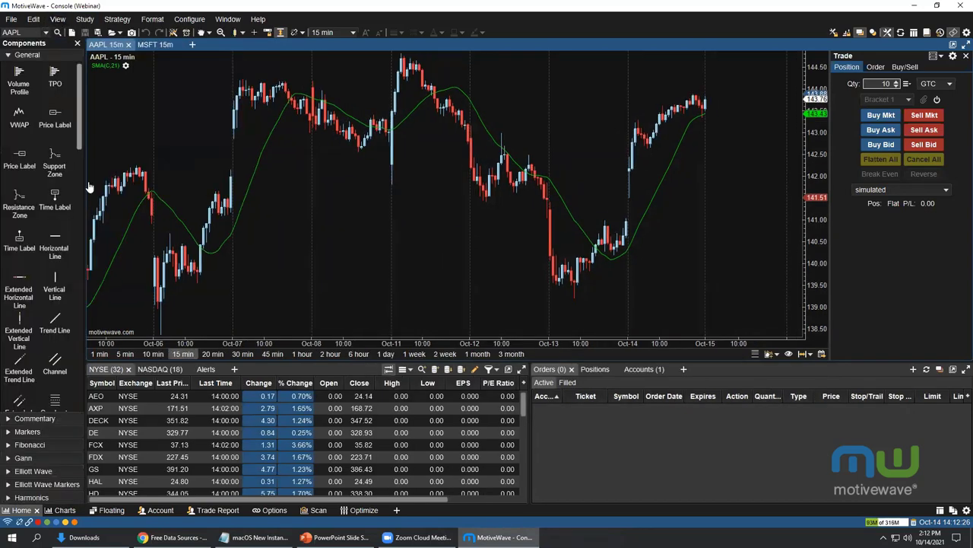
click(77, 44)
Examine the AAPL chart's objects in the Object Viewer, including the settings of the SMA study, and close it without changes.
click(60, 21)
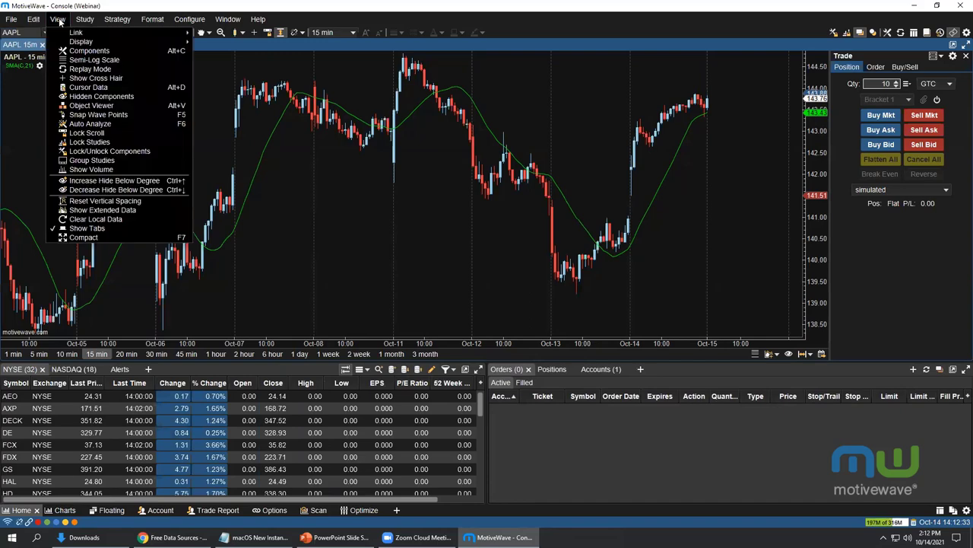
click(102, 108)
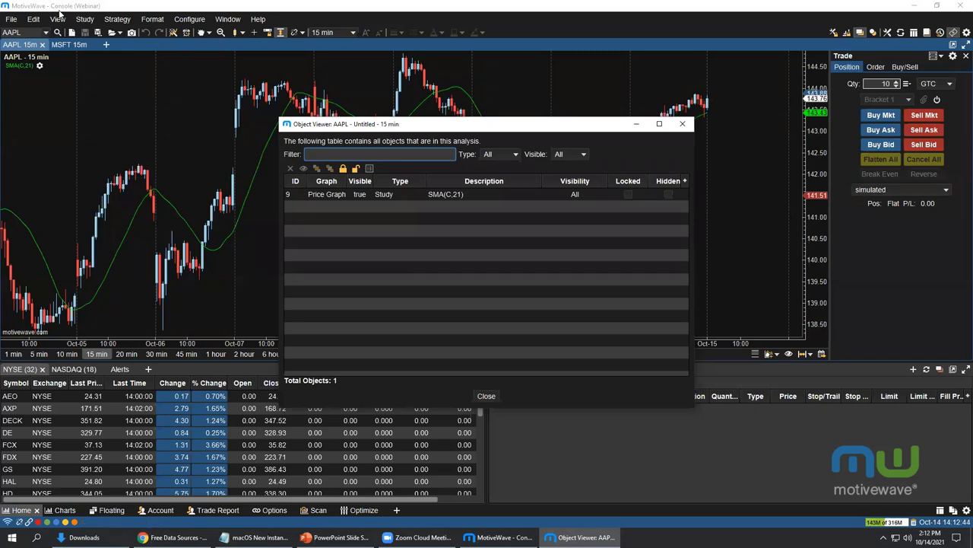
click(59, 17)
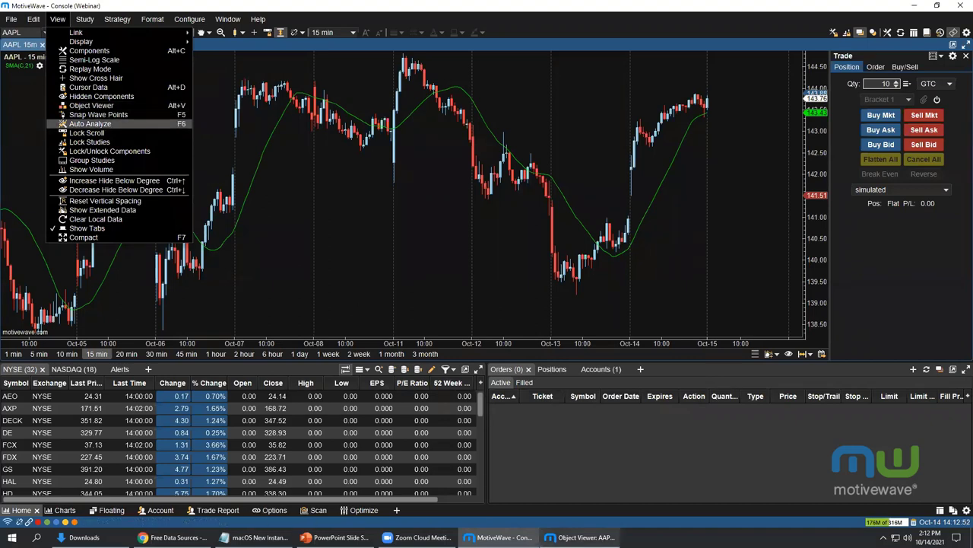
click(171, 106)
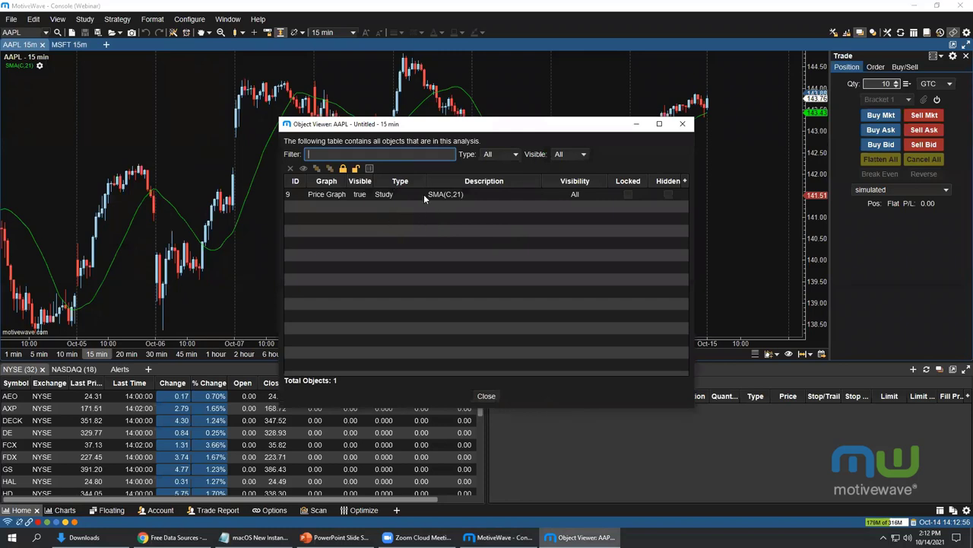
double_click(423, 194)
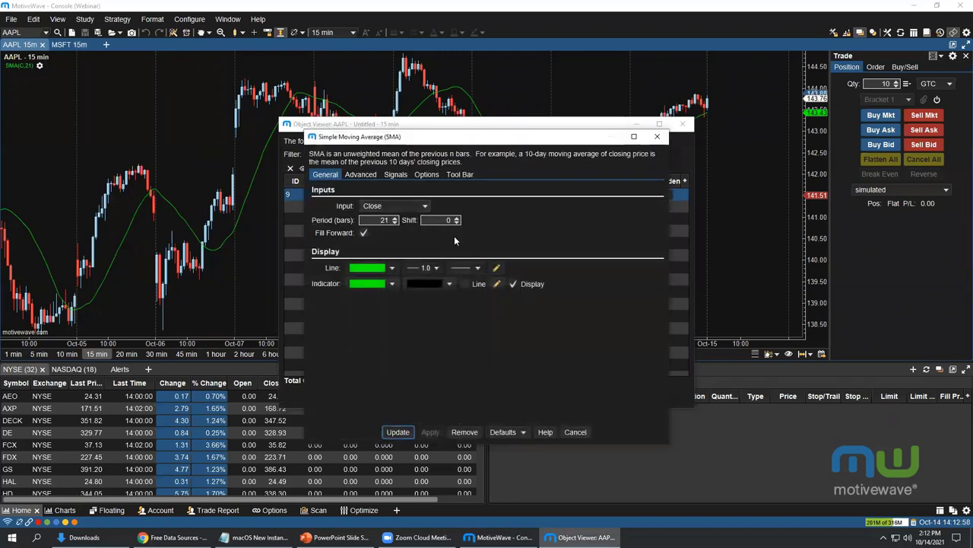
click(657, 136)
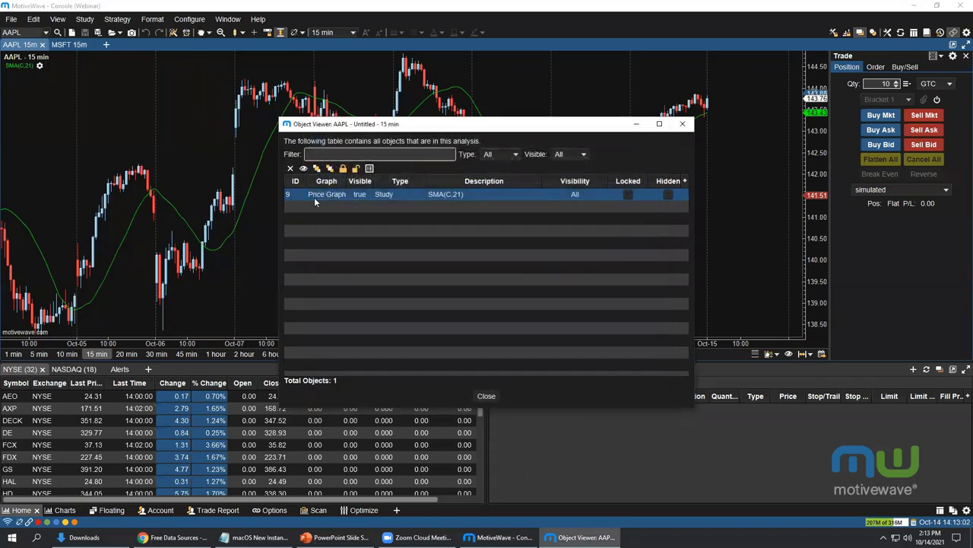
click(683, 124)
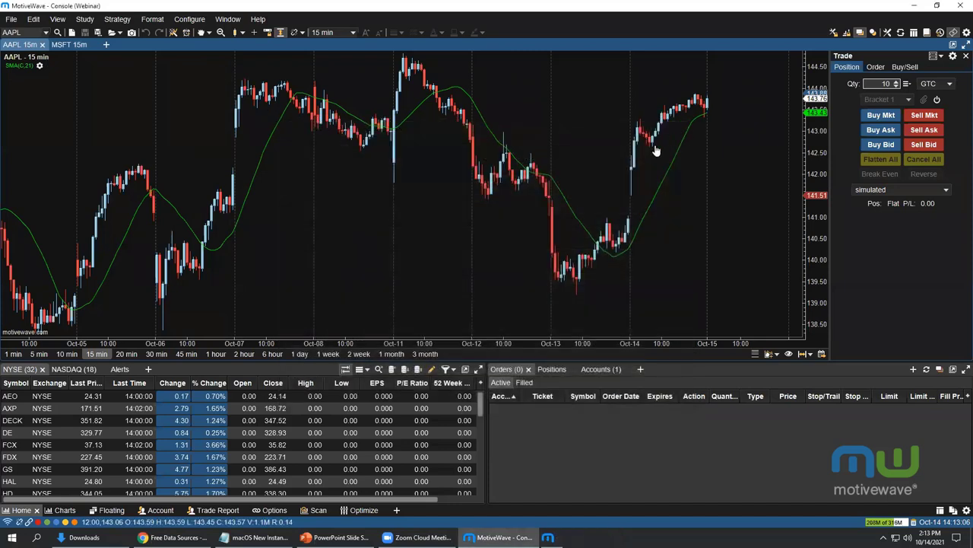
Switch the chart symbol to AMZN and back to AAPL without locking the studies.
click(61, 20)
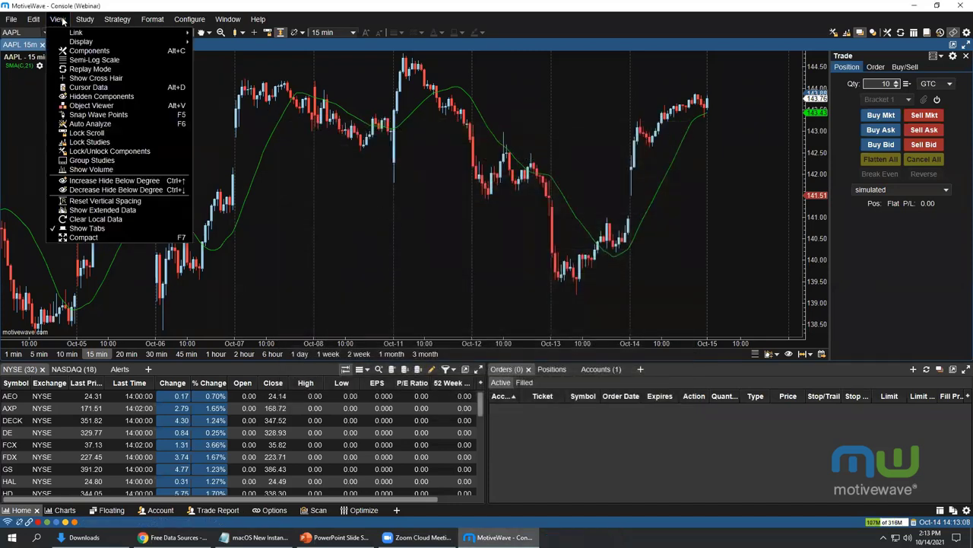
click(110, 150)
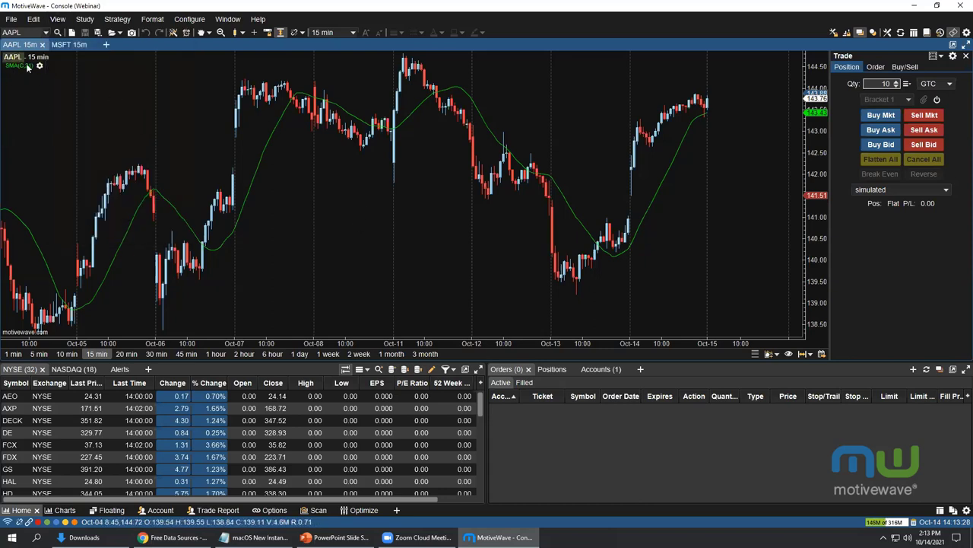
click(31, 32)
text(AMZN)
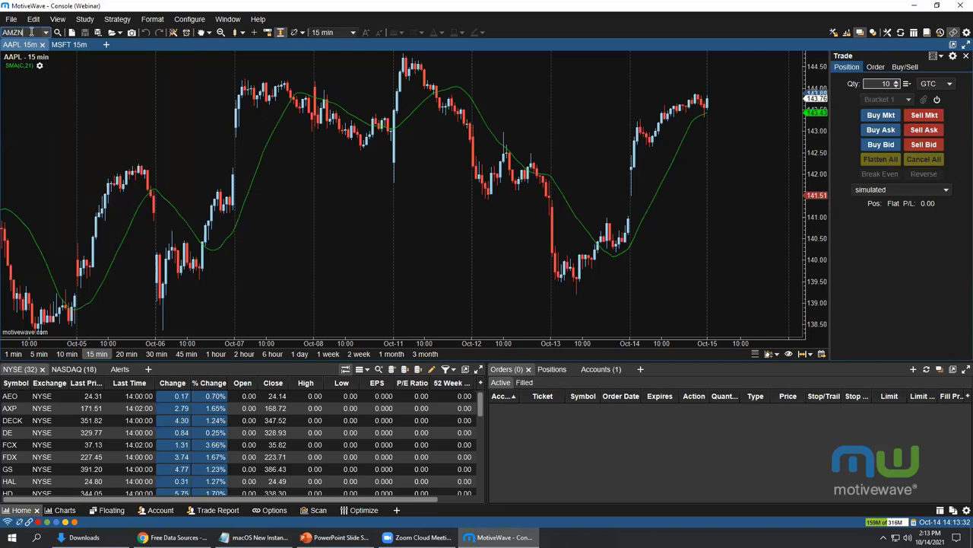
key(Return)
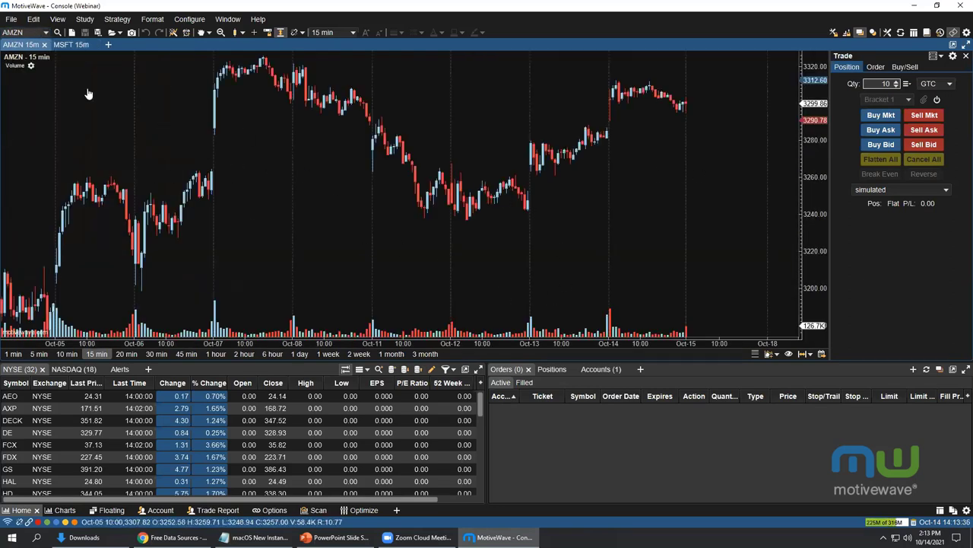
double_click(27, 32)
text(AAPL)
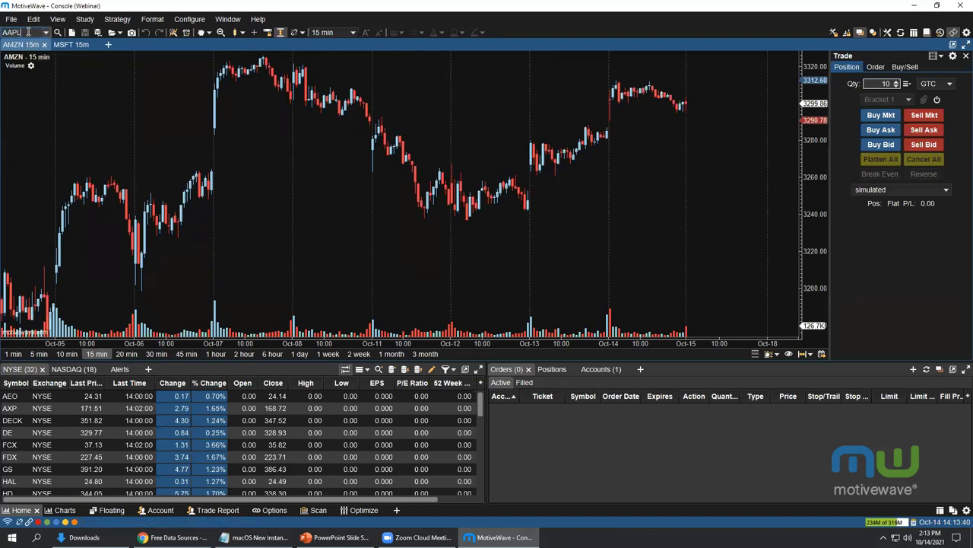
key(Return)
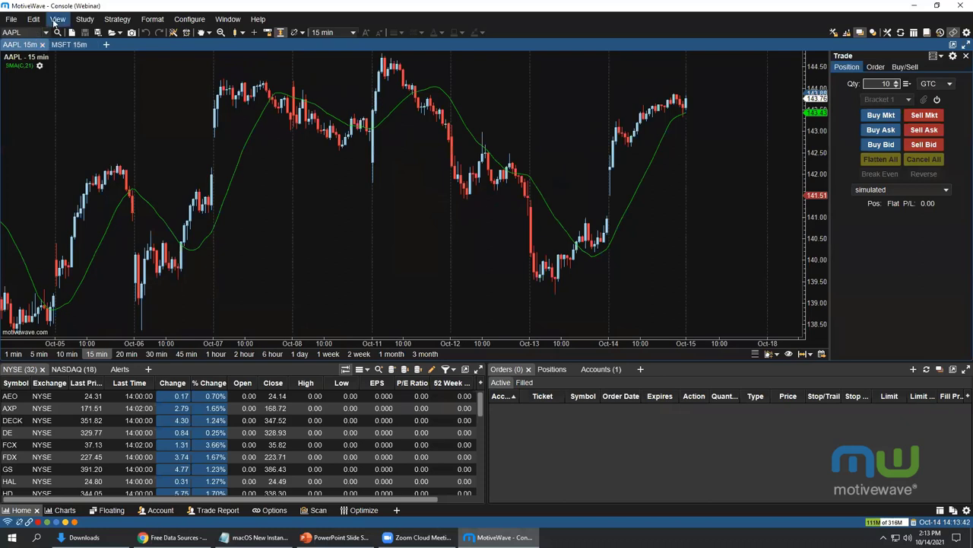
Switch the chart symbol to AMZN with Lock Studies enabled so the SMA carries over, and turn Lock Studies off again.
click(55, 20)
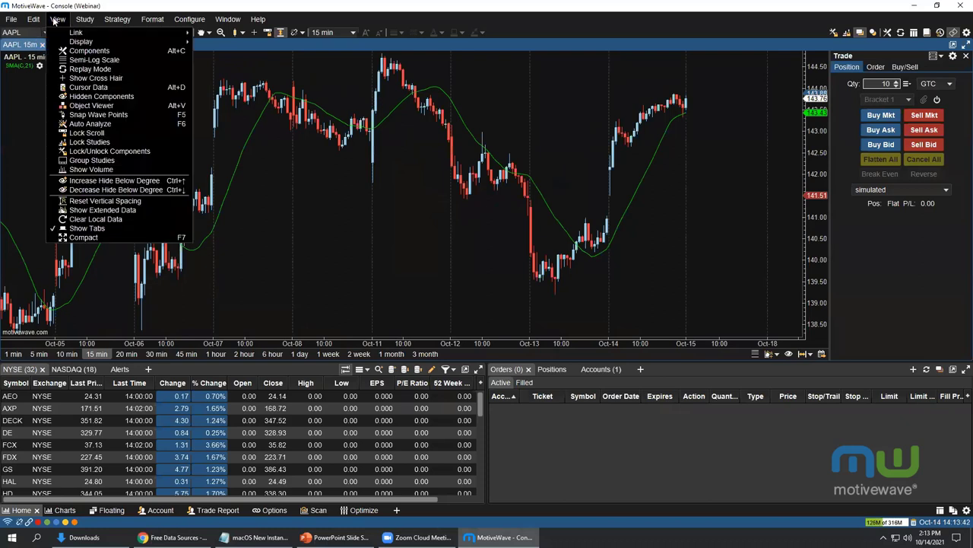
click(86, 143)
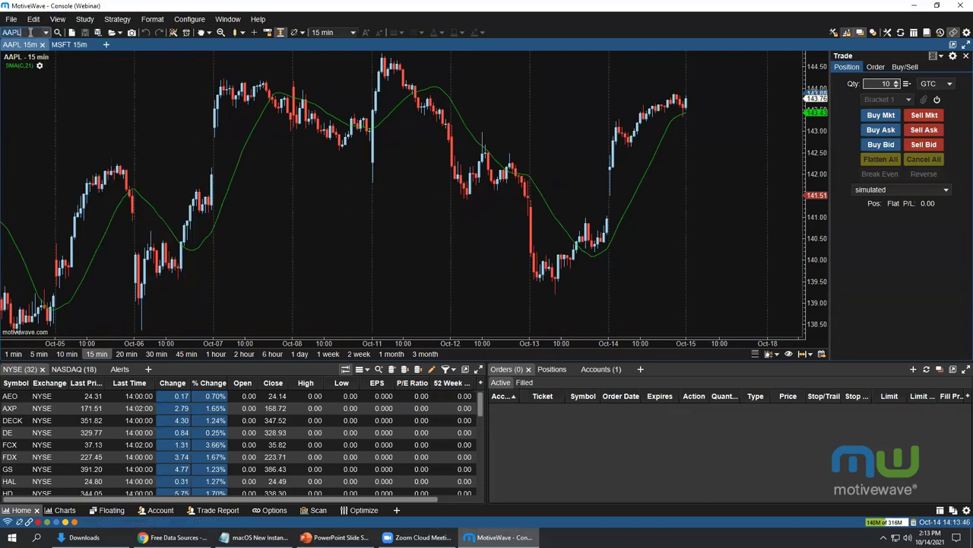
text(AMZN)
key(Return)
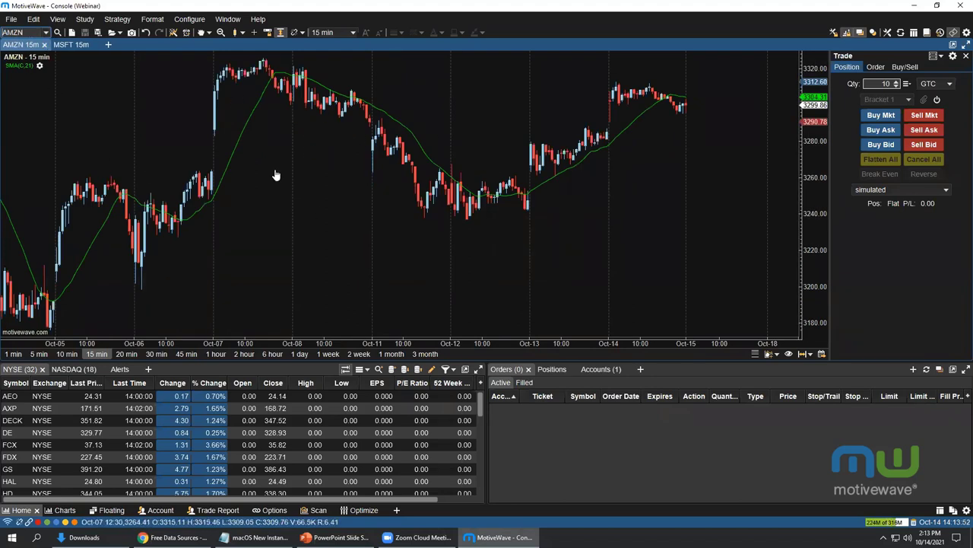
click(57, 19)
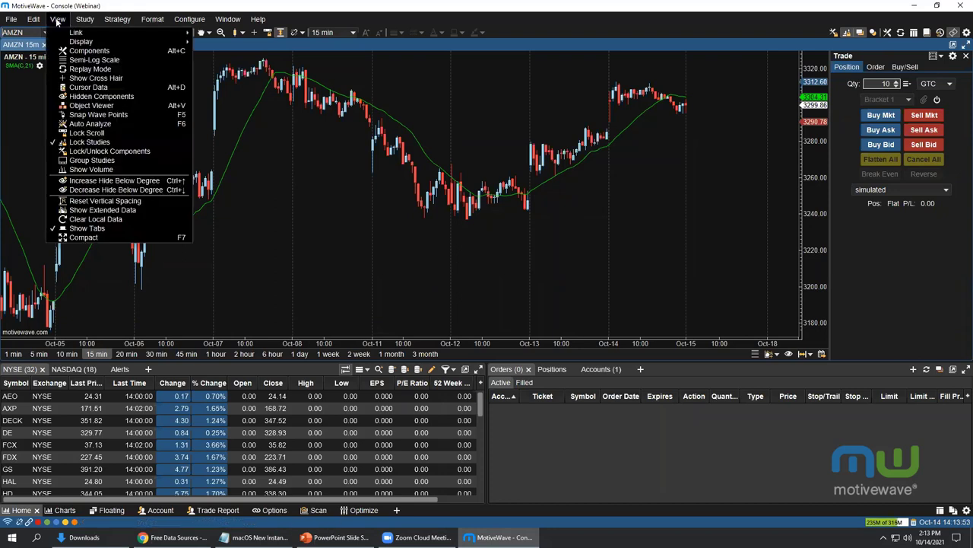
click(89, 142)
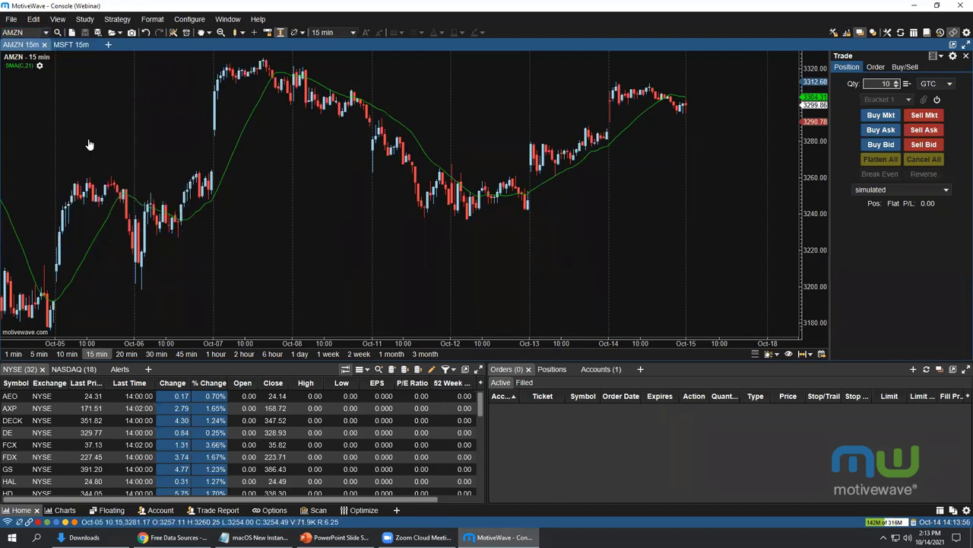
Browse the study categories, filter the full list of studies by "imprint", and close the list without adding a study.
click(84, 20)
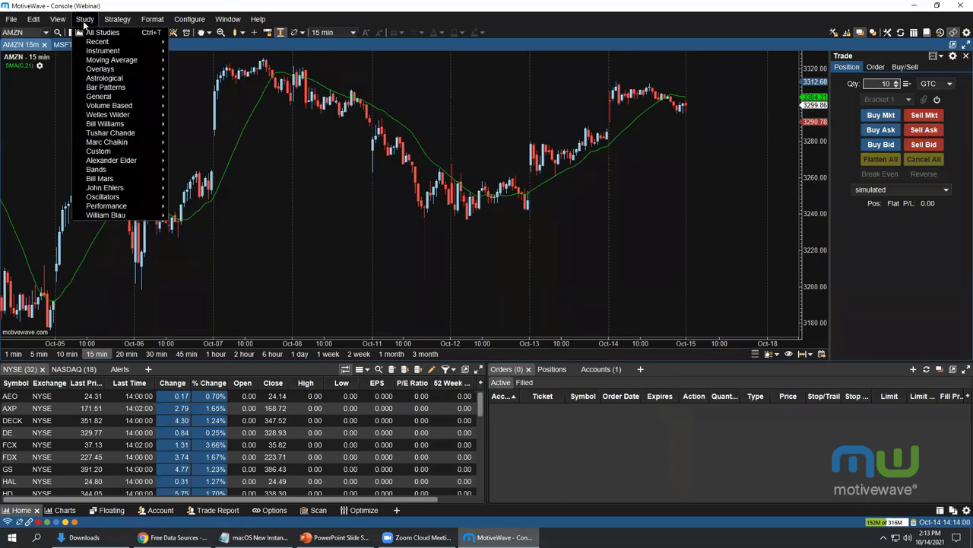
mouse_move(124, 176)
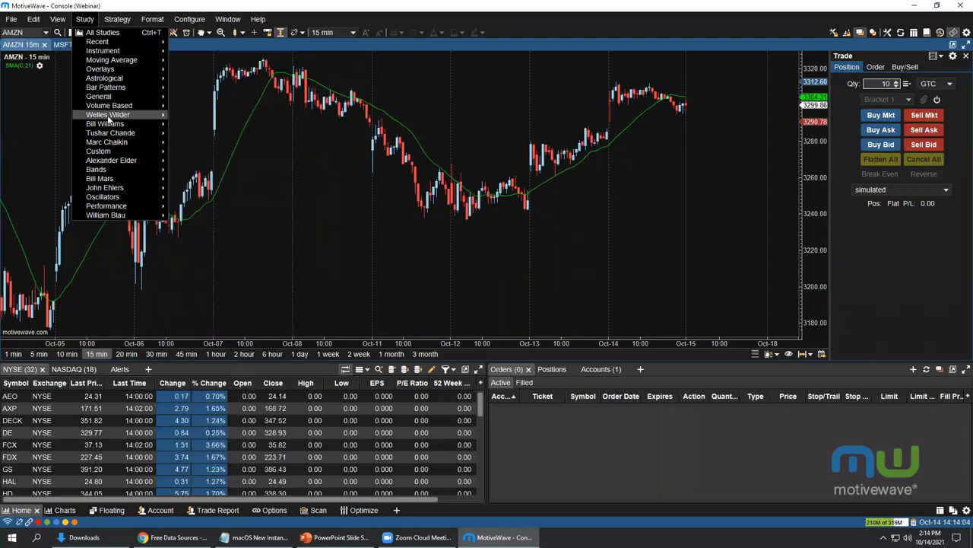
mouse_move(101, 50)
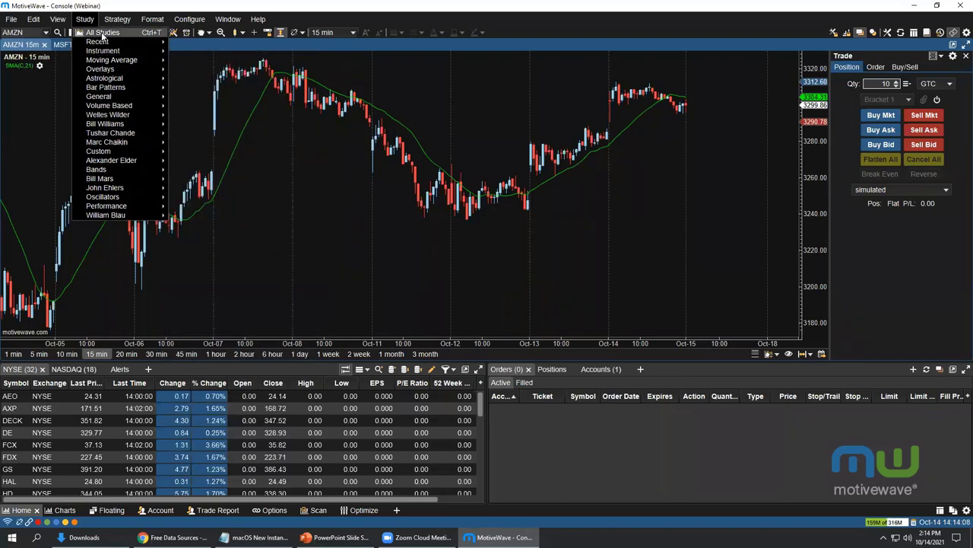
click(102, 33)
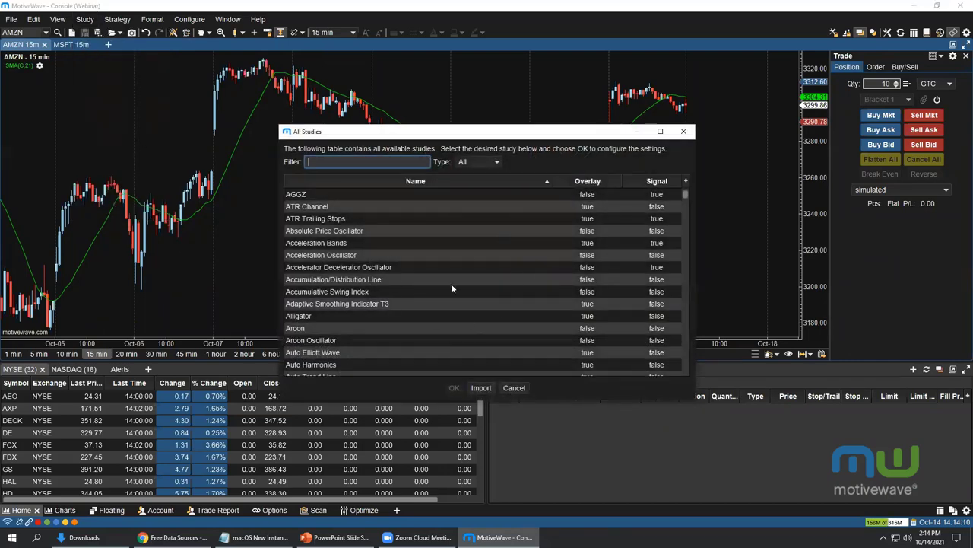
scroll(477, 266, down, 5)
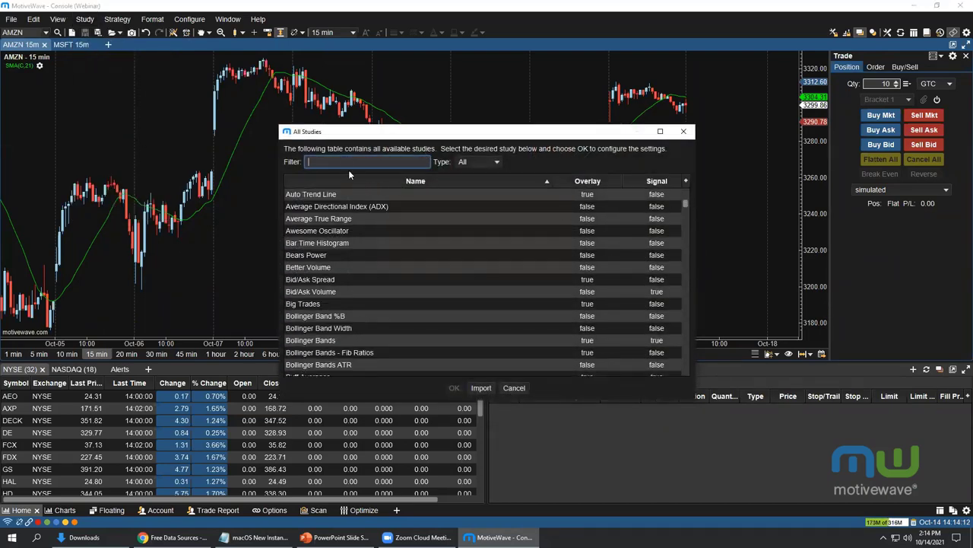
text(imprint)
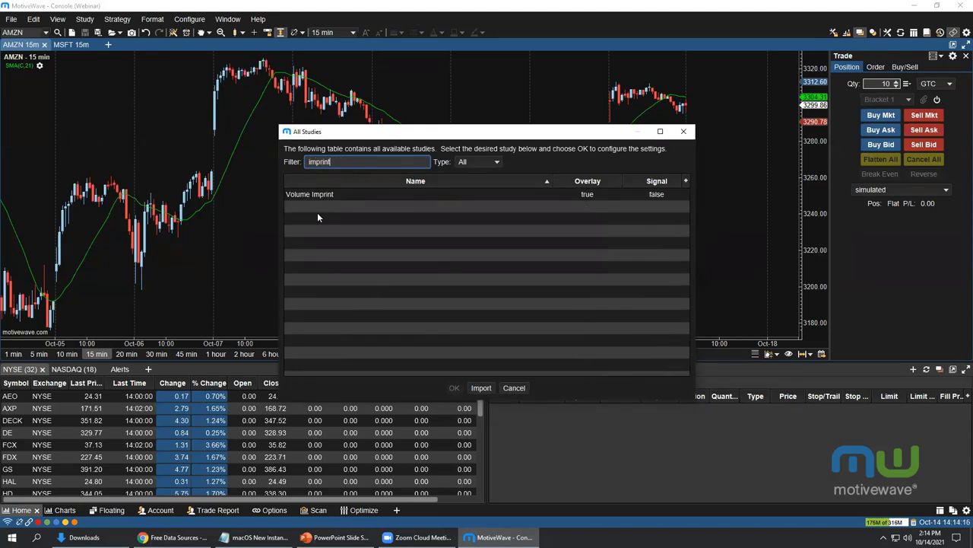
click(515, 389)
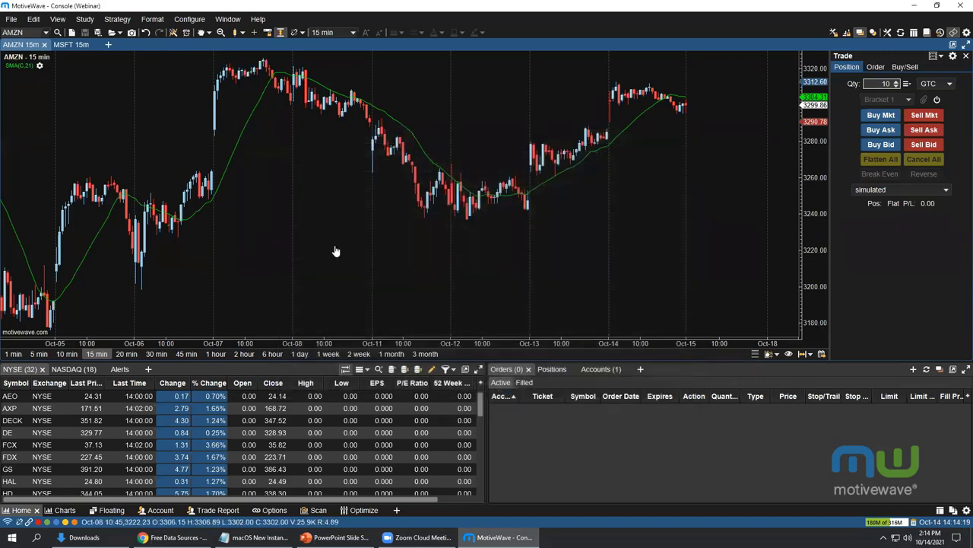
Review the strategy categories and the list of existing workspaces, and close the workspace manager without changes.
click(116, 19)
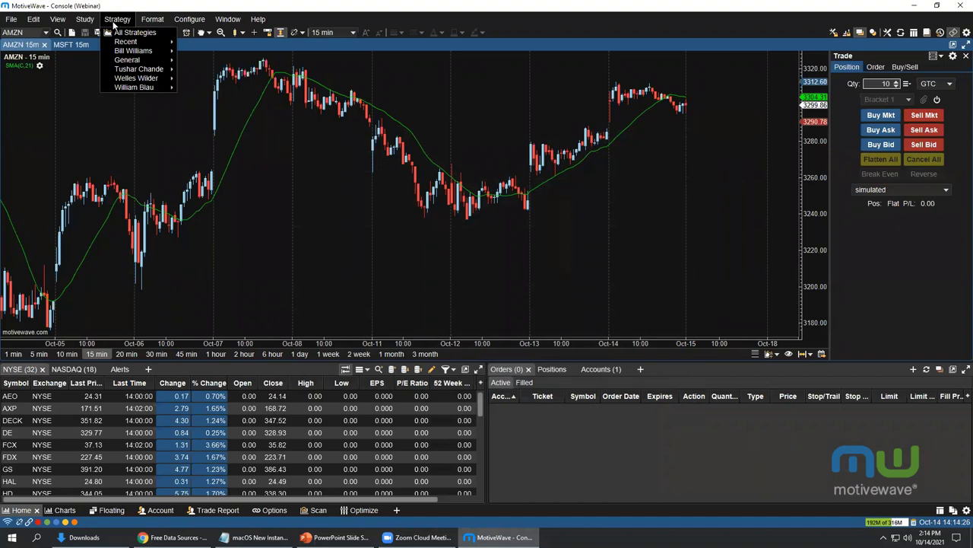
mouse_move(191, 21)
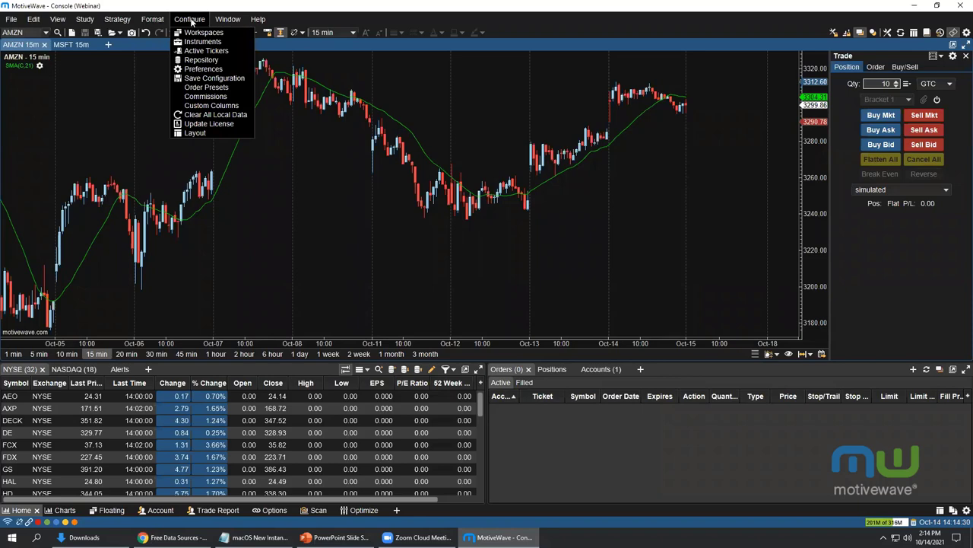
click(194, 33)
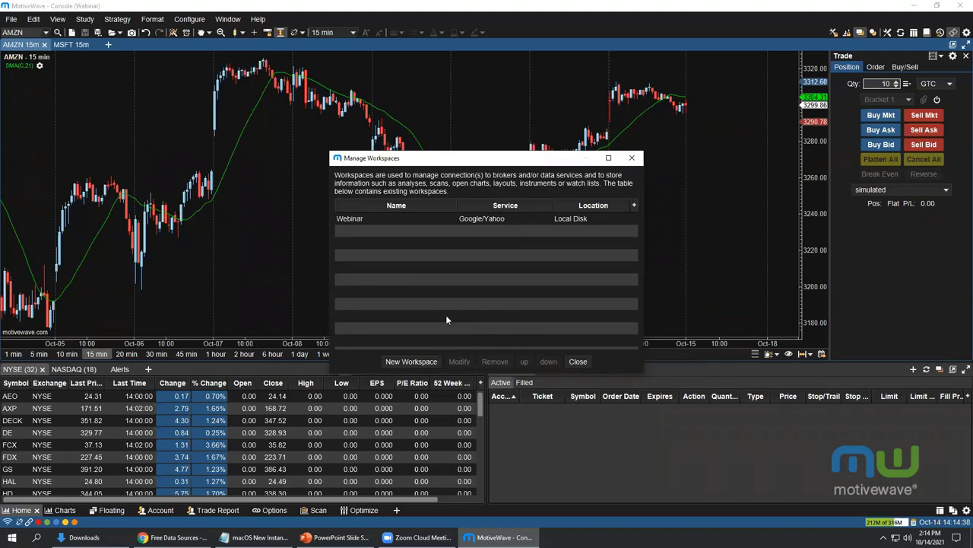
click(631, 157)
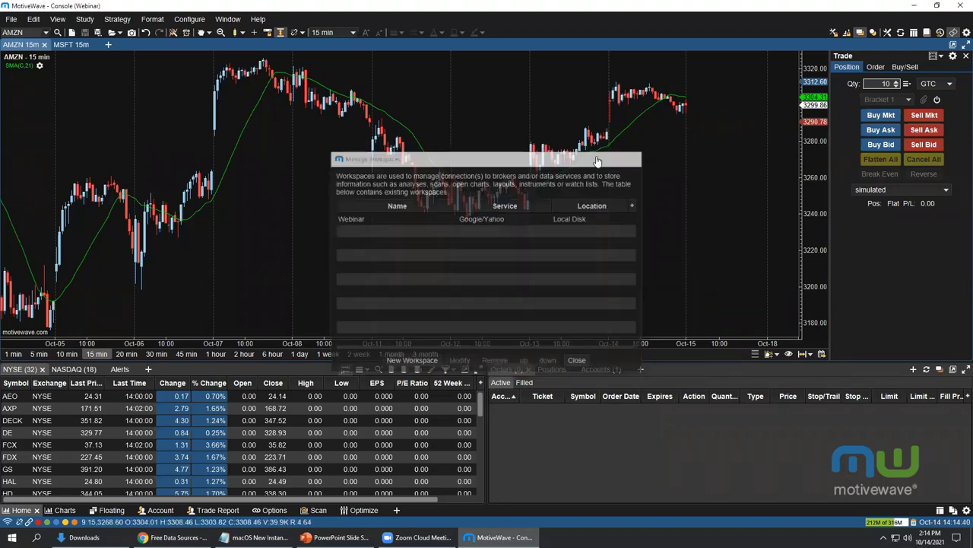
Review the workspace's instruments and the form for defining a new instrument, and close the form without defining one.
click(197, 23)
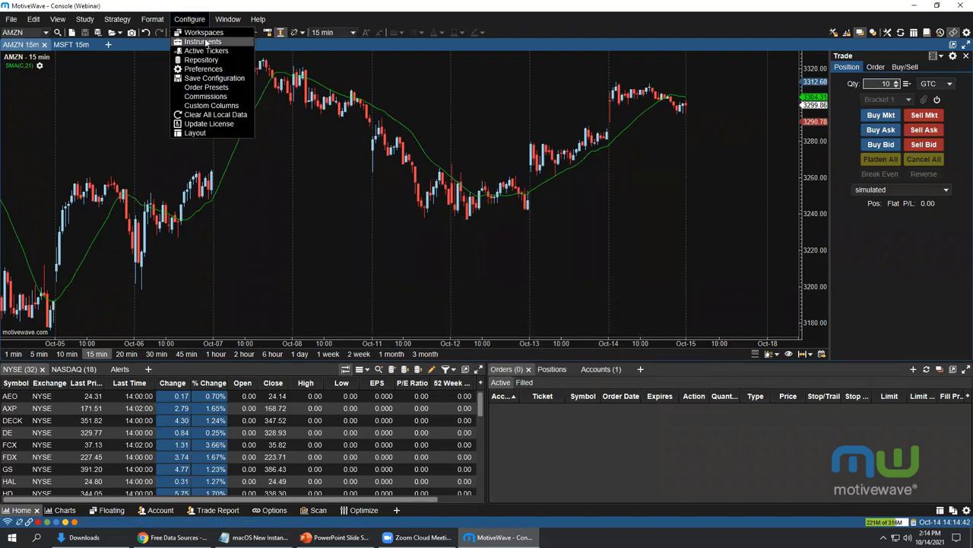
click(205, 42)
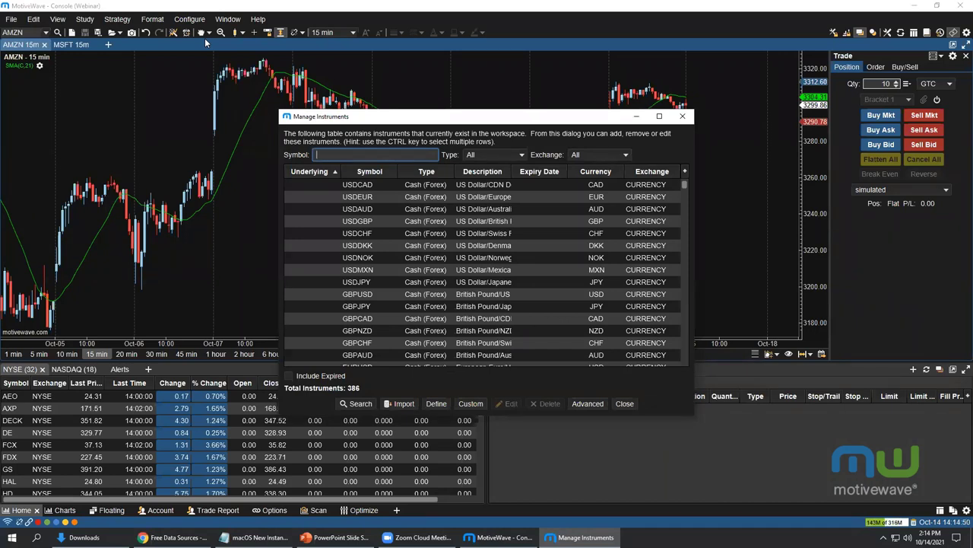
click(436, 404)
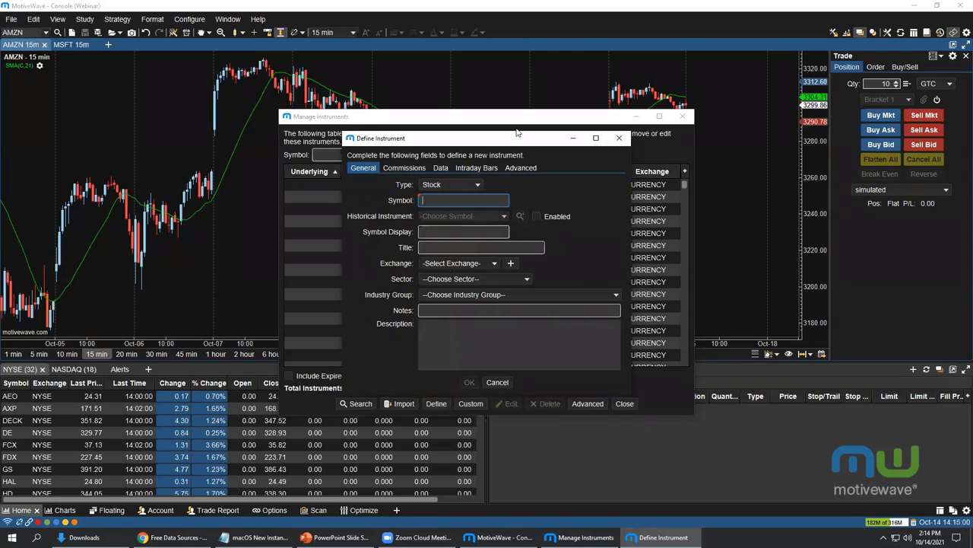
click(619, 138)
Review the available types for a custom instrument, cancel its creation and close the instrument manager.
click(471, 403)
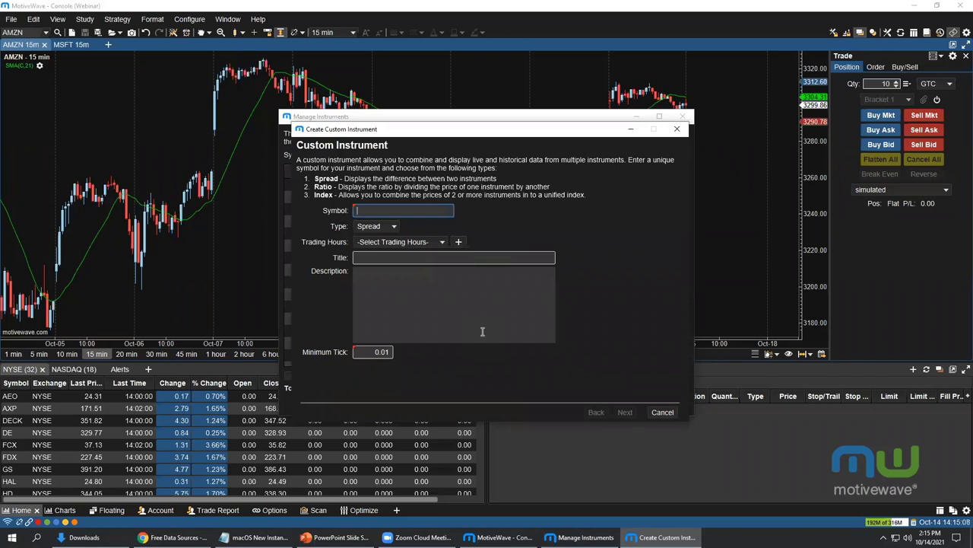
click(381, 226)
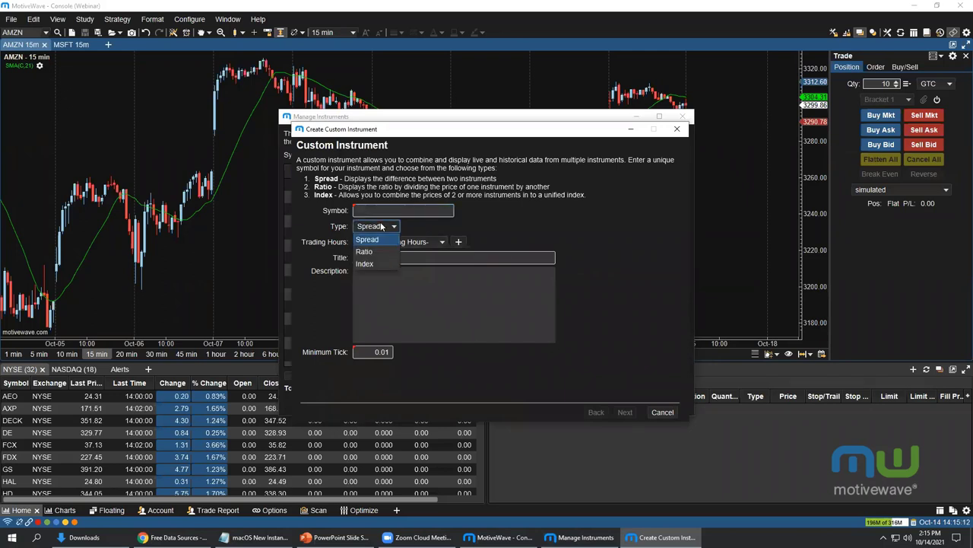
click(526, 237)
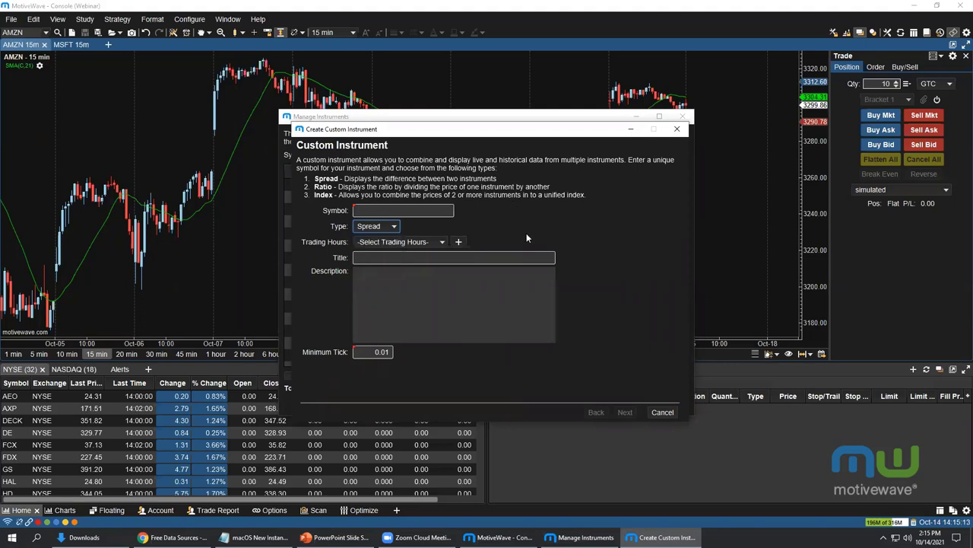
click(662, 412)
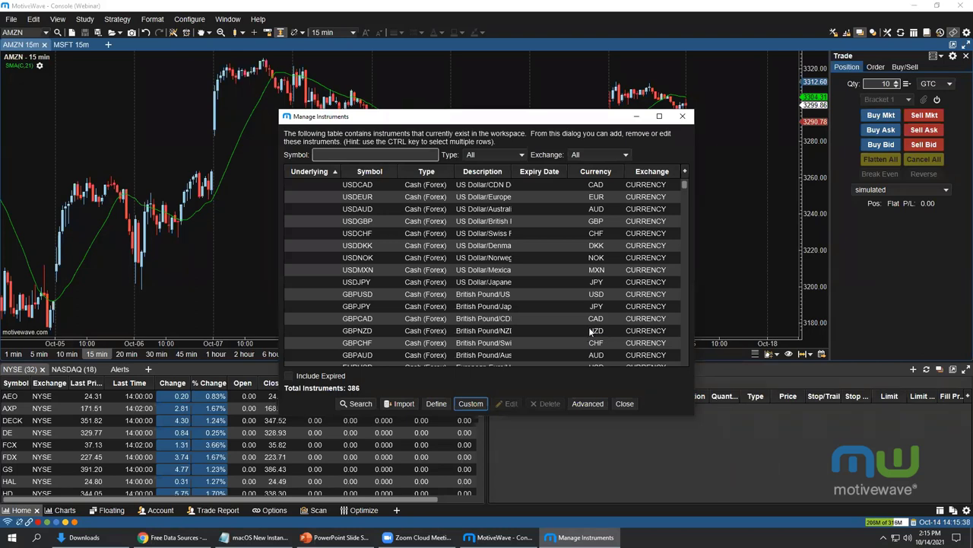
click(682, 116)
Review the list of active tickers currently in use and close it.
click(189, 19)
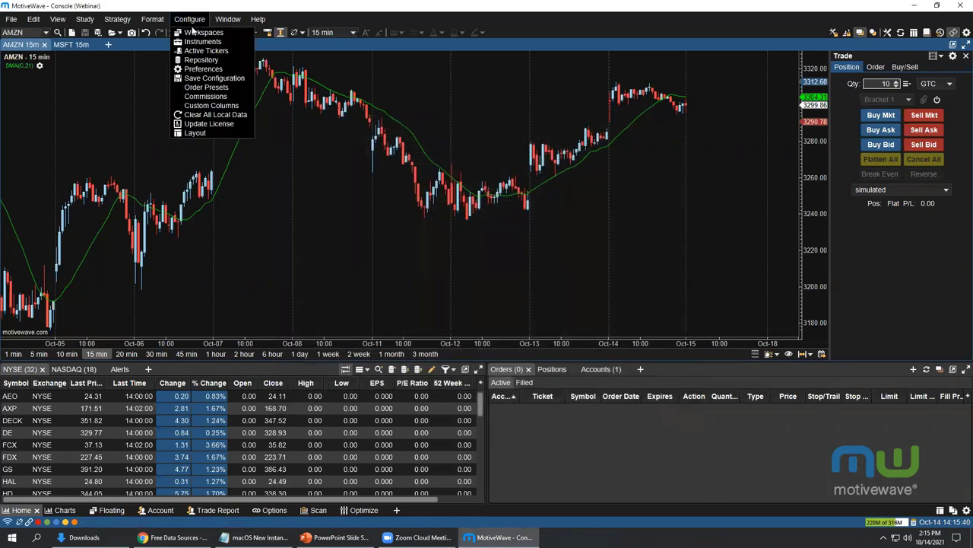
click(207, 50)
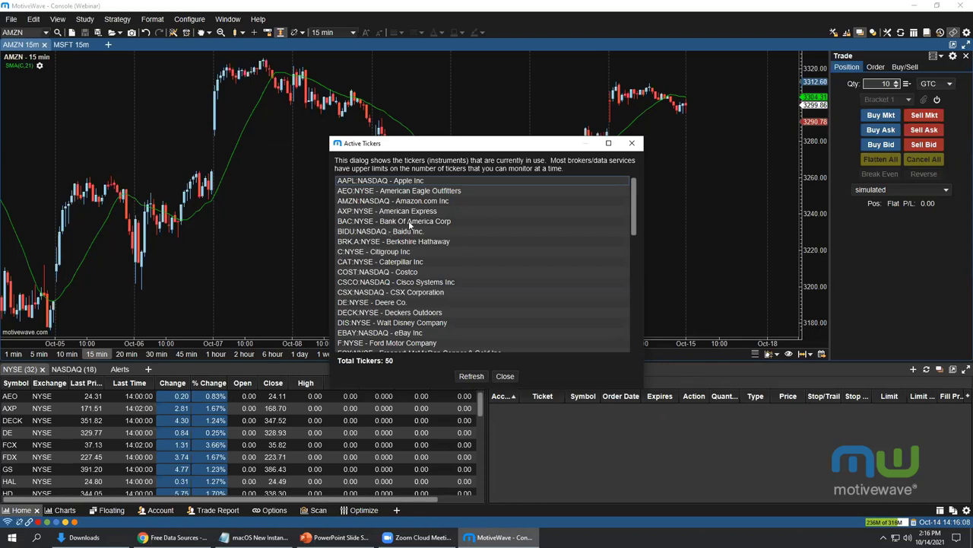
click(631, 143)
Review the simulated account, theme and default chart settings in the preferences, widening the dialog to show more categories.
click(195, 20)
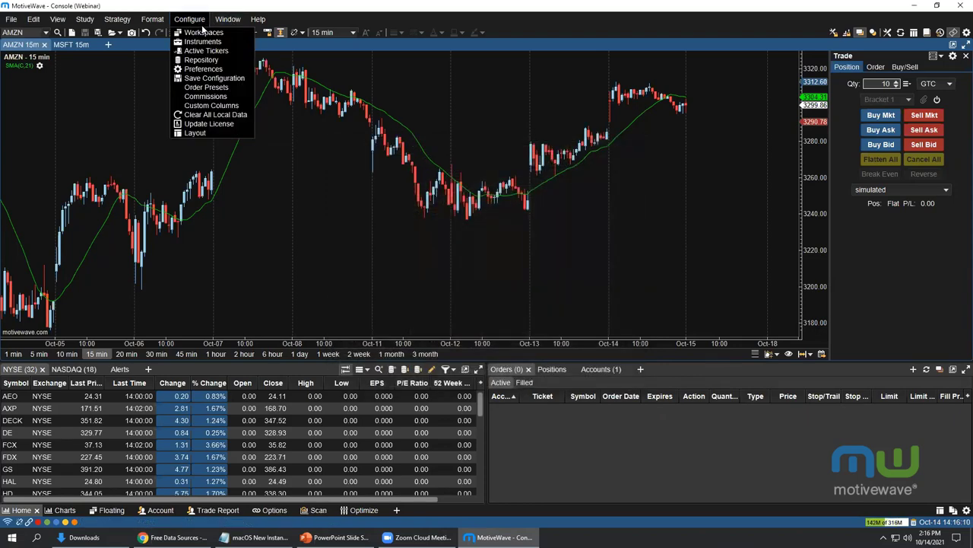
click(202, 69)
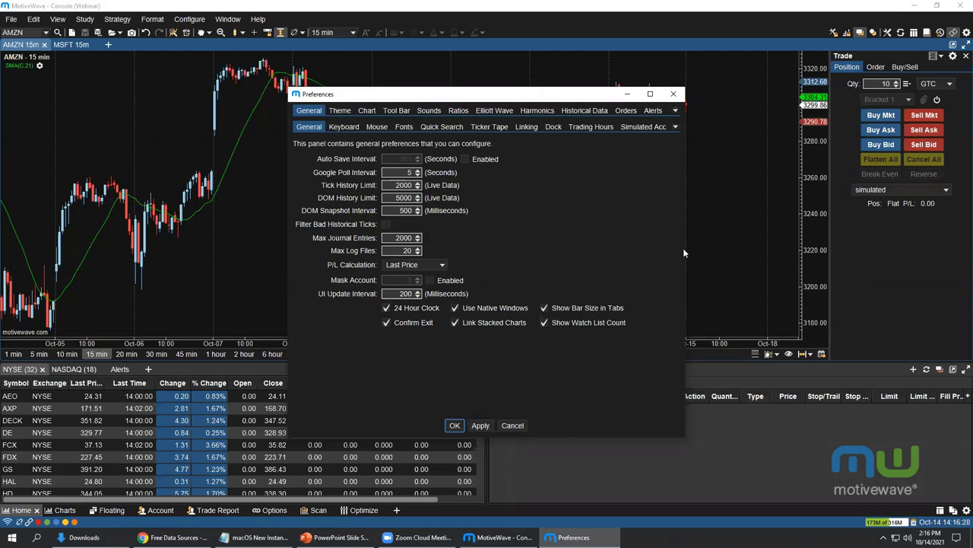
drag(686, 247, 828, 247)
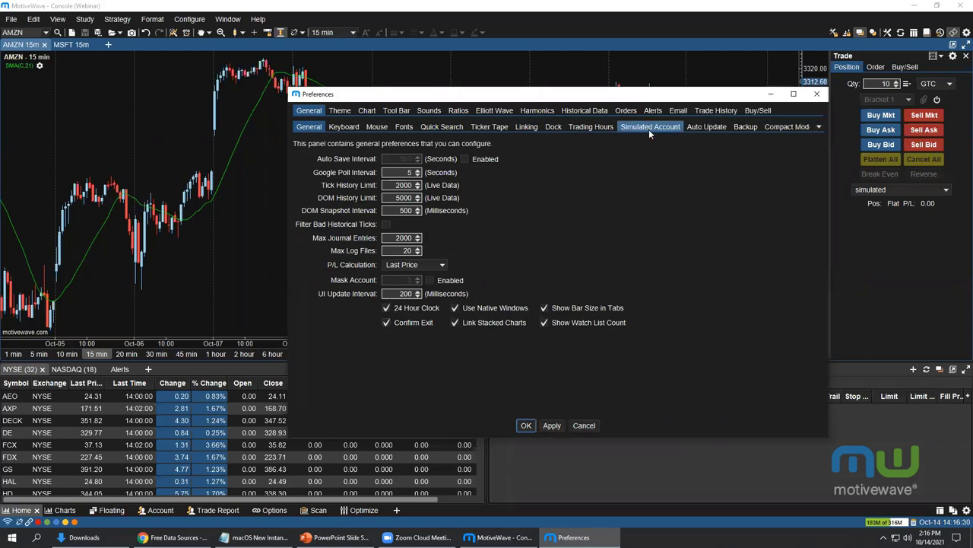
click(651, 127)
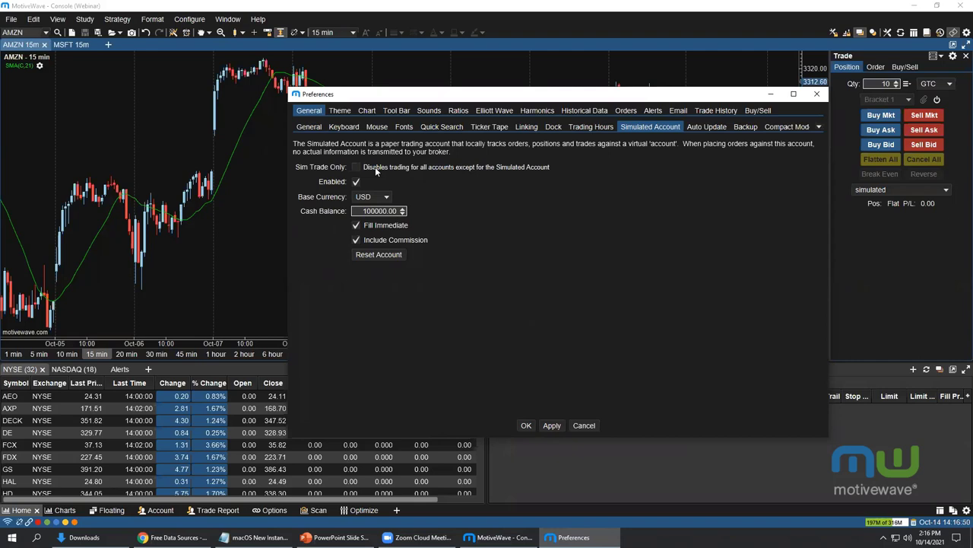
click(340, 112)
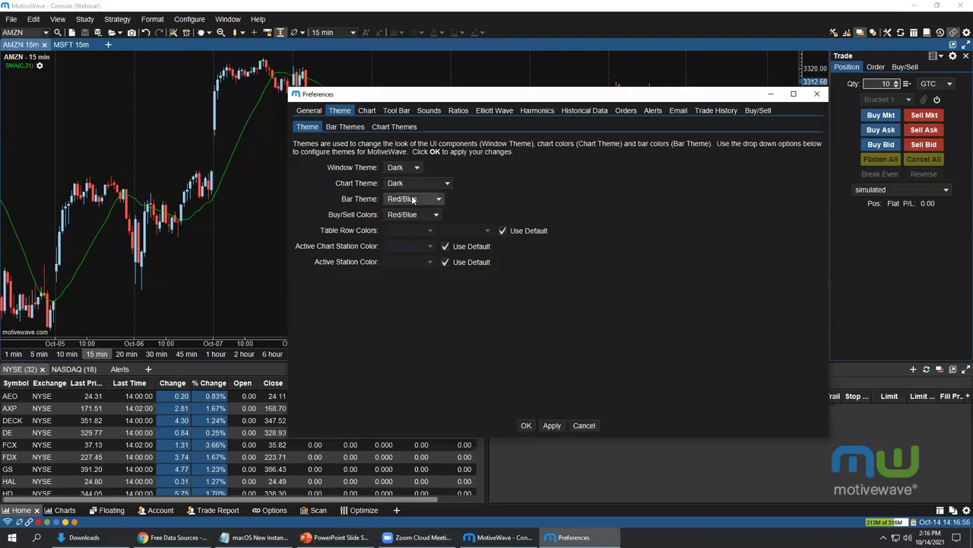
click(365, 111)
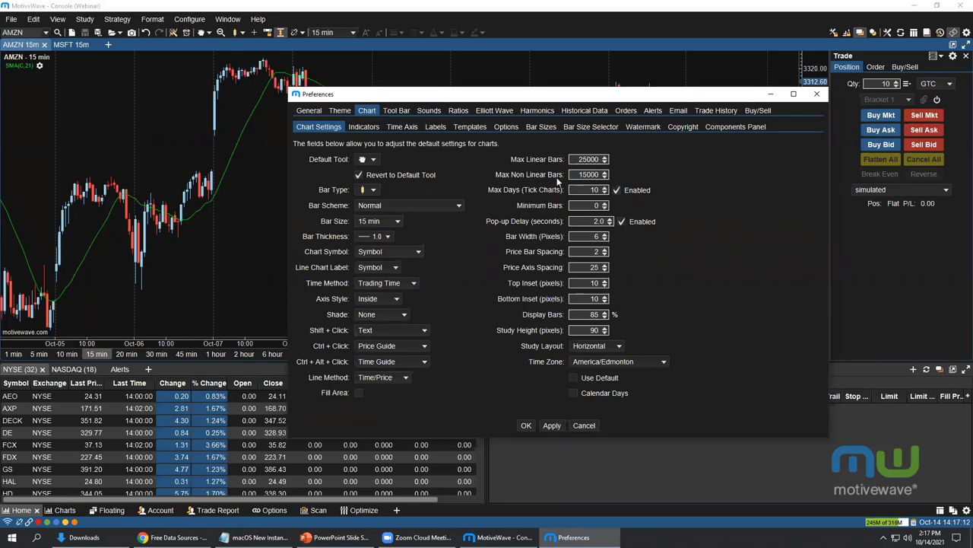
Remove the 1 min bar size from the Bar Size Selector in the chart preferences and apply the change.
click(588, 128)
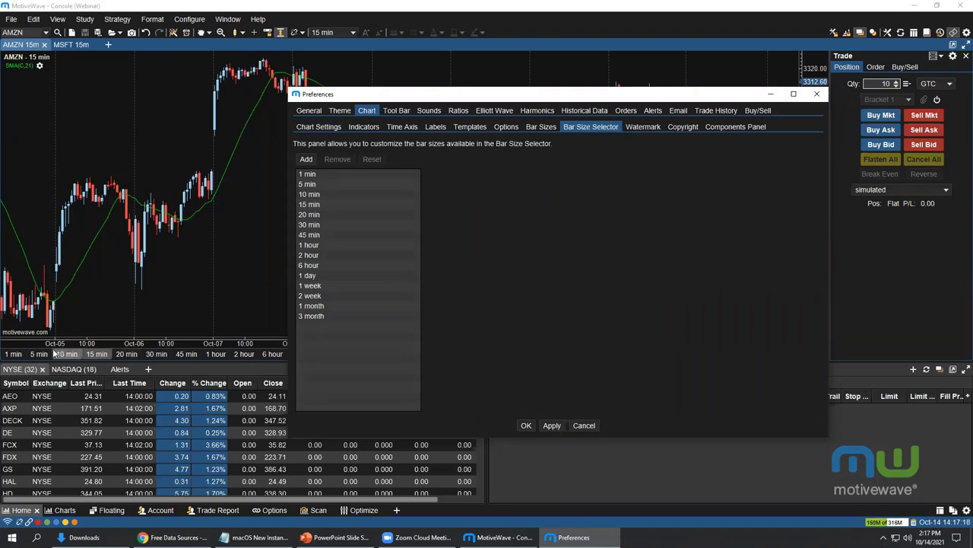
drag(528, 97, 606, 91)
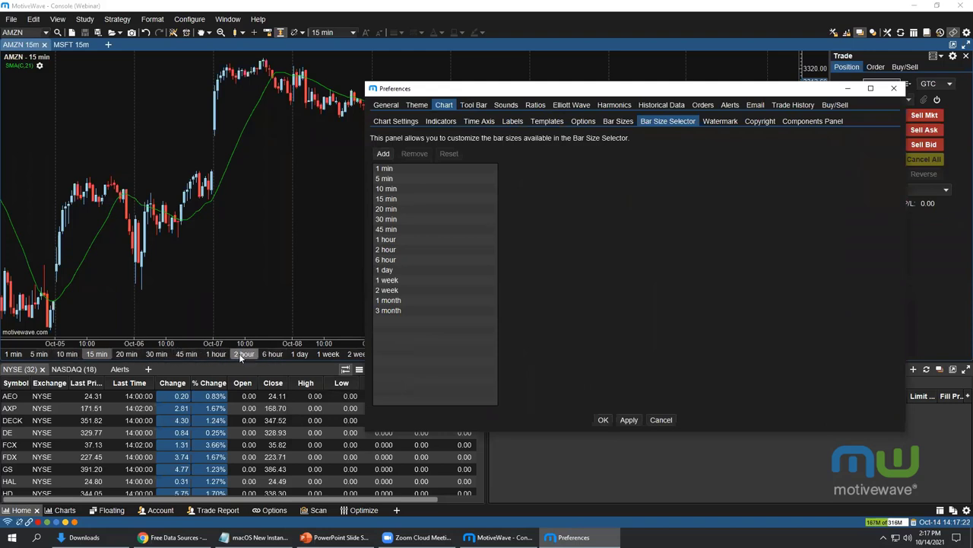
click(390, 169)
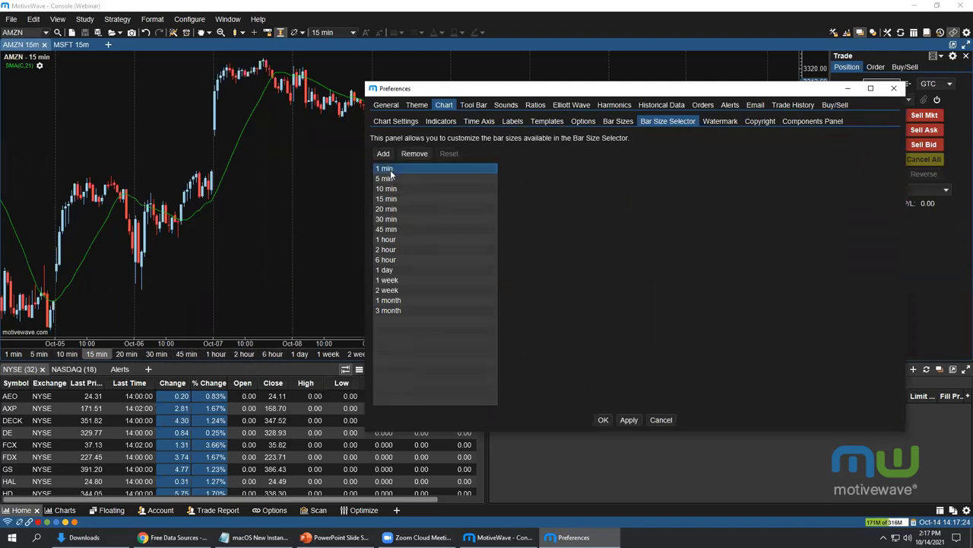
click(412, 154)
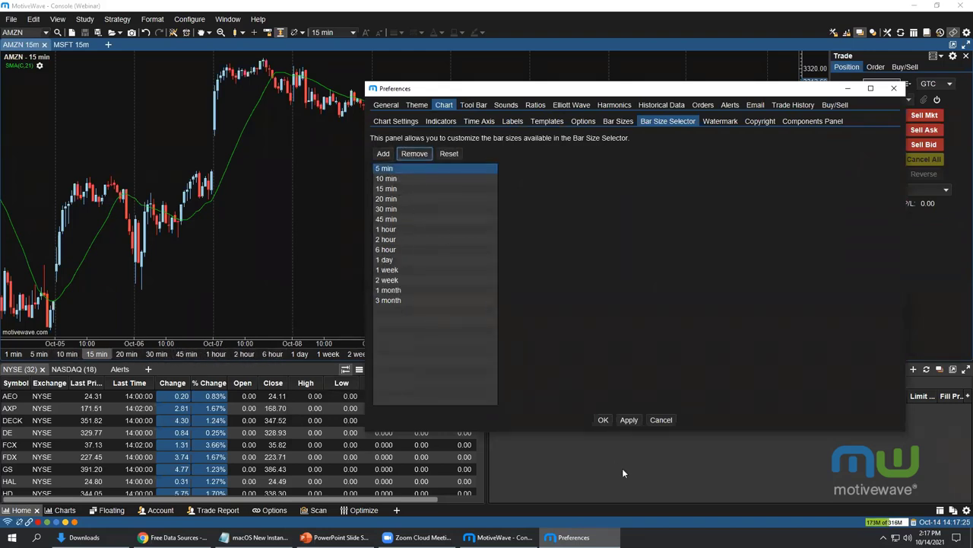
click(634, 421)
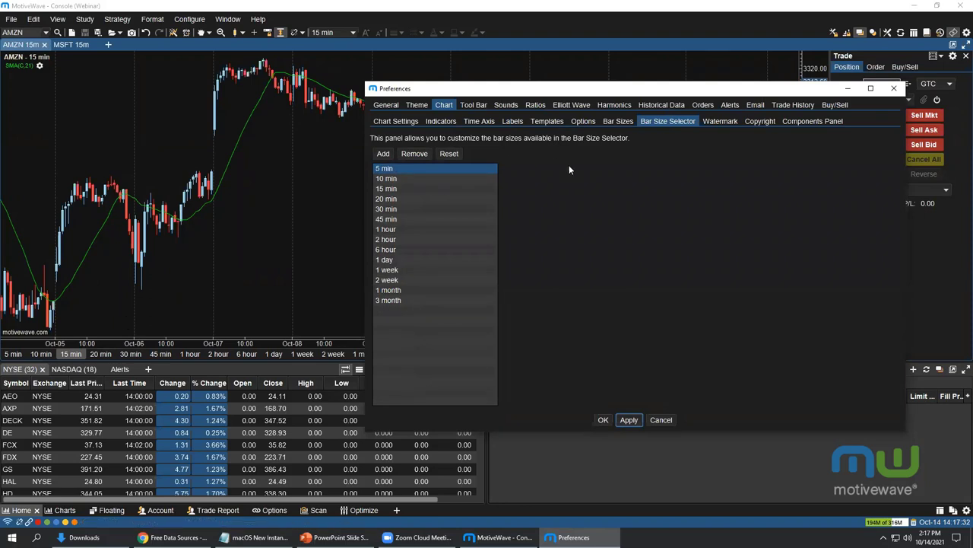
Examine the configurable tool bars and the available and assigned actions of the Top tool bar.
click(475, 105)
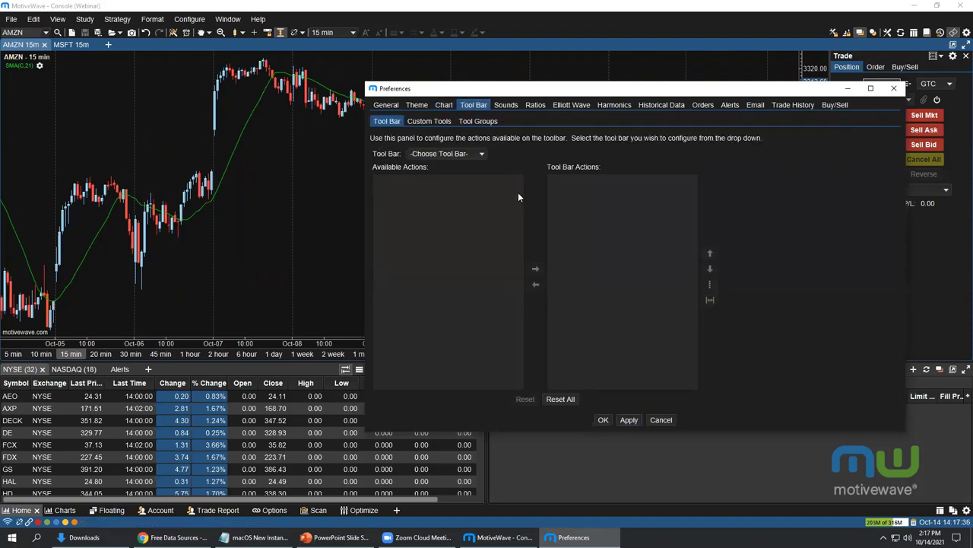
click(445, 155)
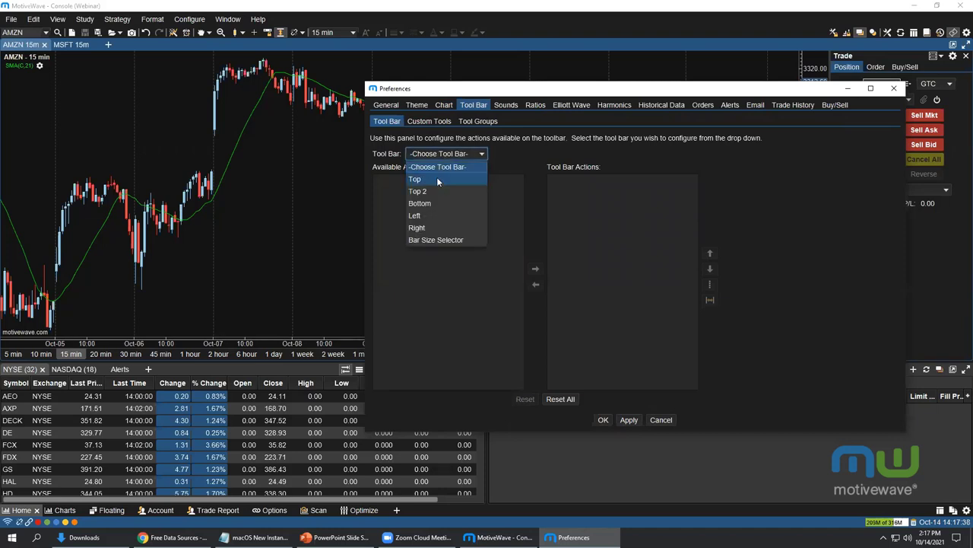
click(437, 177)
click(430, 251)
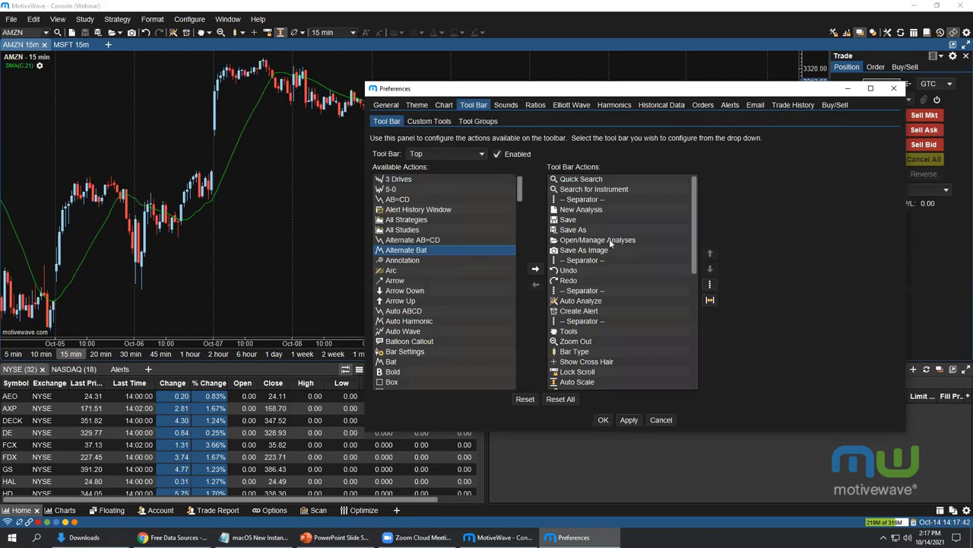
click(462, 153)
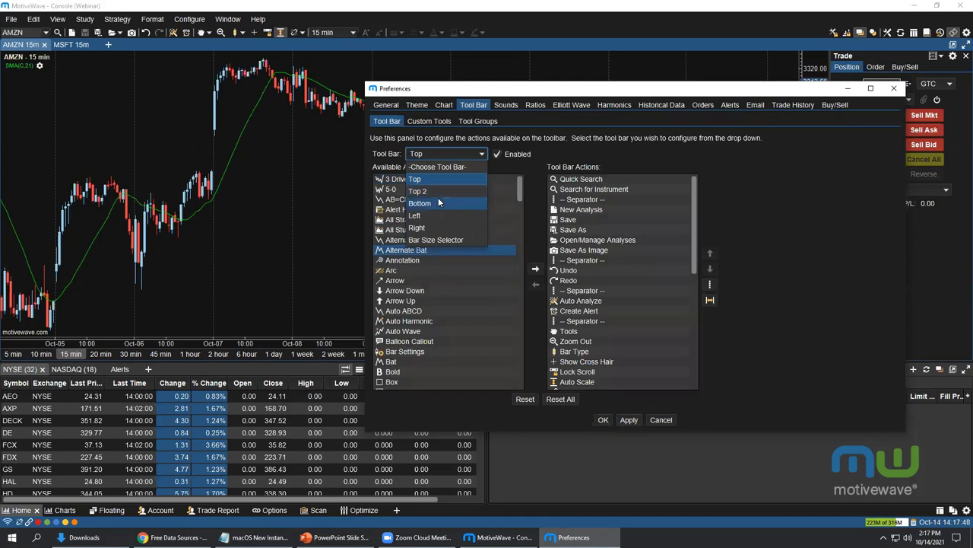
click(576, 146)
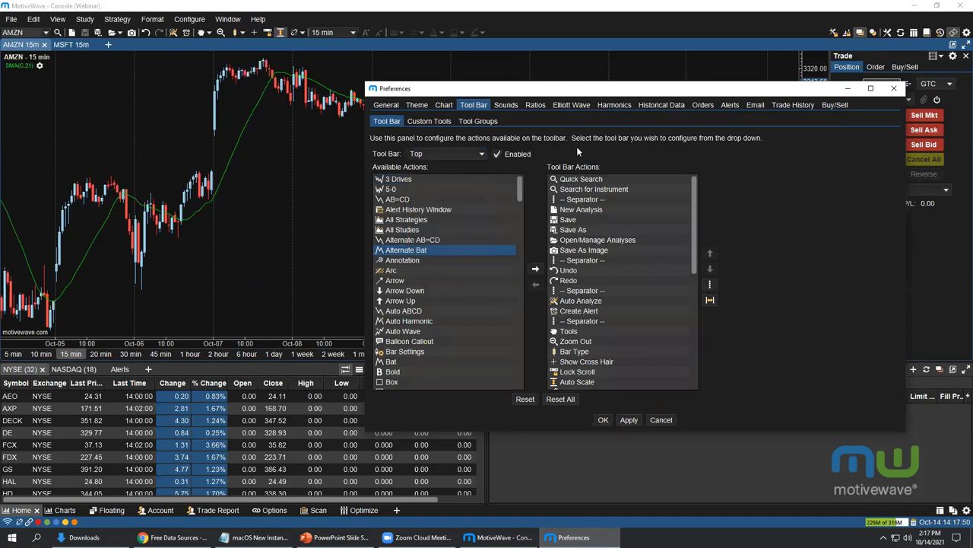
Review the intraday bar build settings in the historical data preferences and in the AMZN instrument, closing both without changes.
click(652, 106)
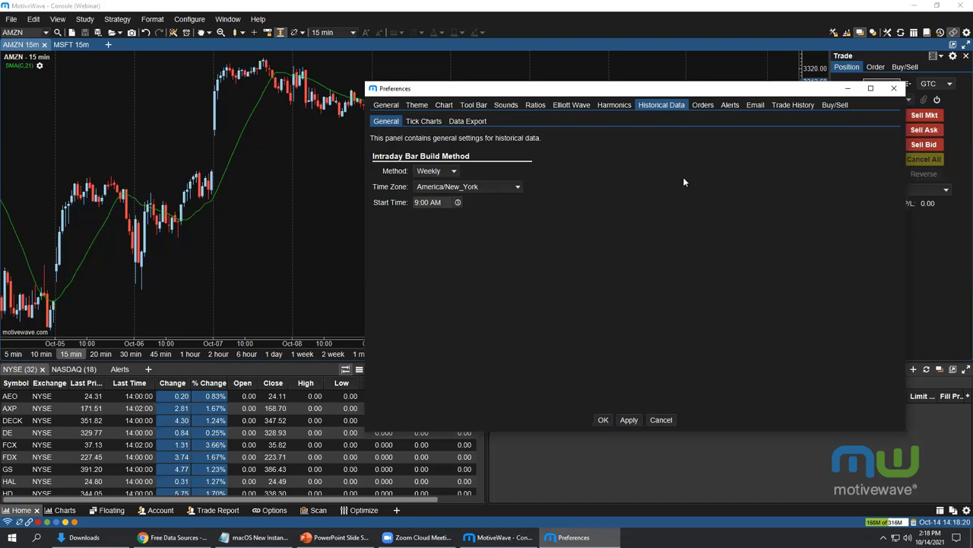
click(894, 88)
right_click(495, 118)
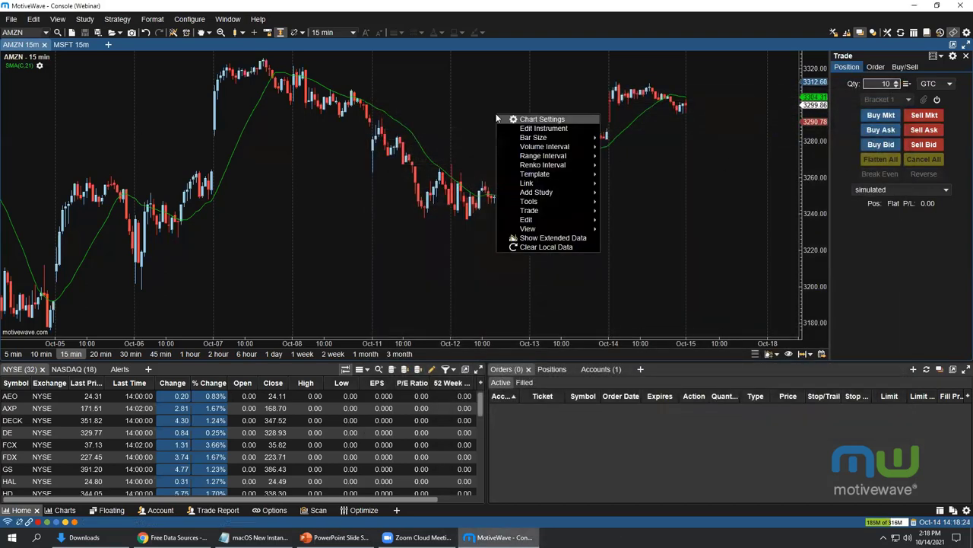
click(521, 128)
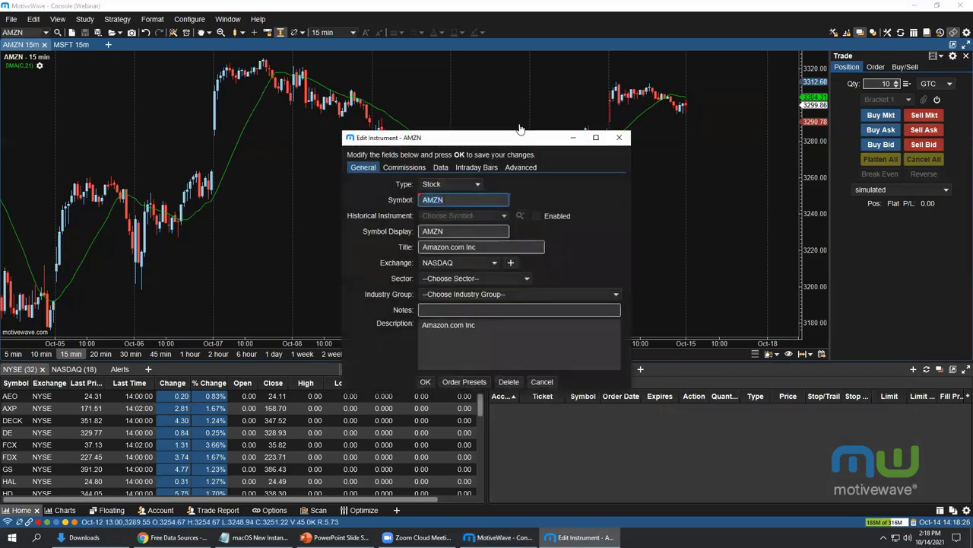
click(487, 169)
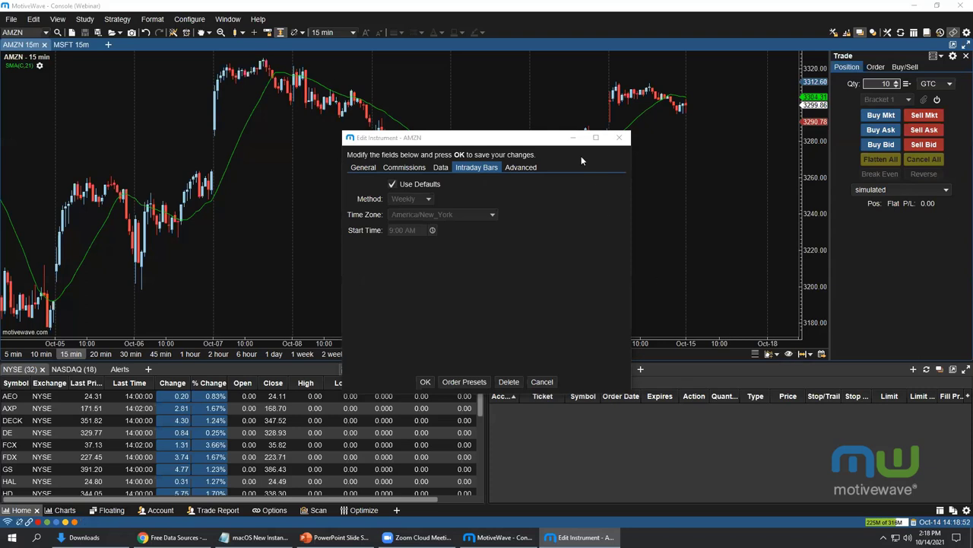
click(619, 137)
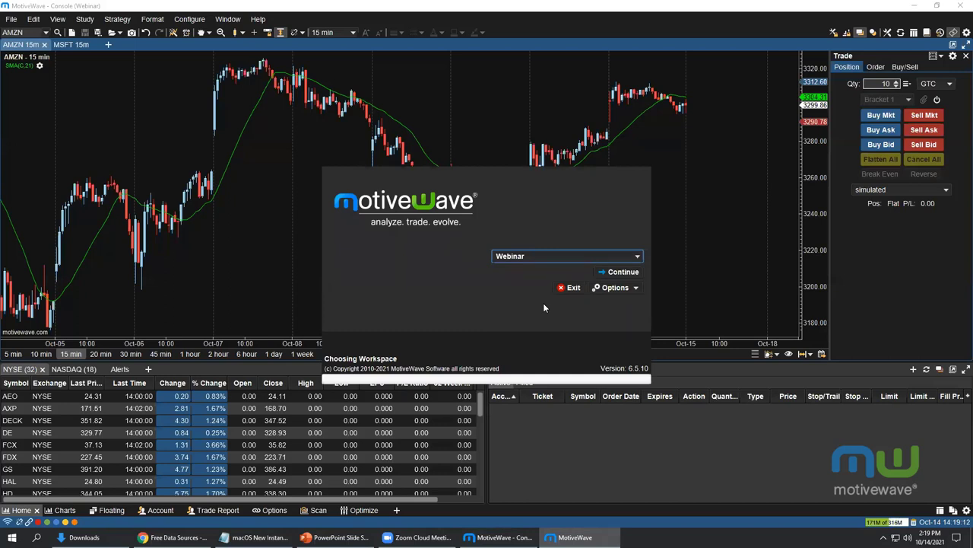
Inspect the Max Heap setting in the startup window's advanced options with Use Default turned off, and cancel without saving.
click(610, 290)
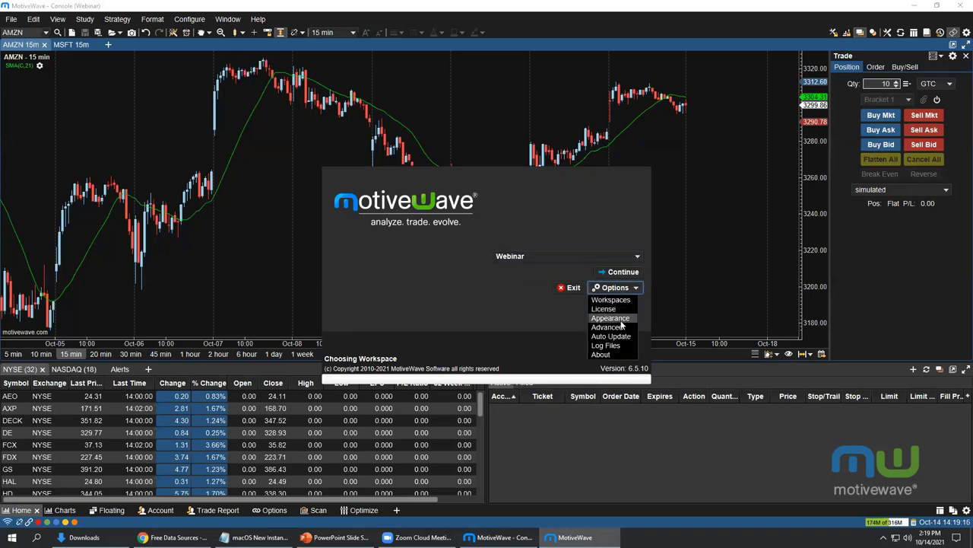
click(608, 328)
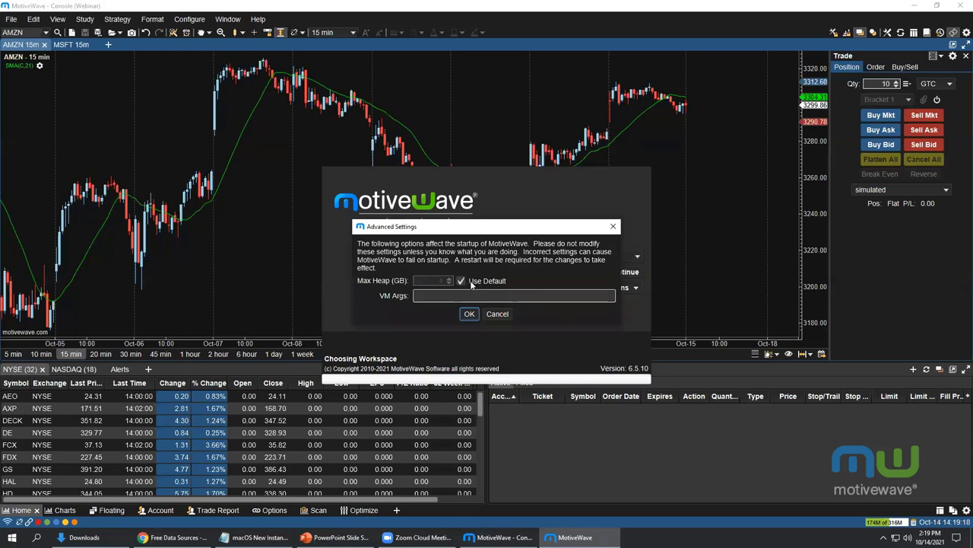
click(462, 282)
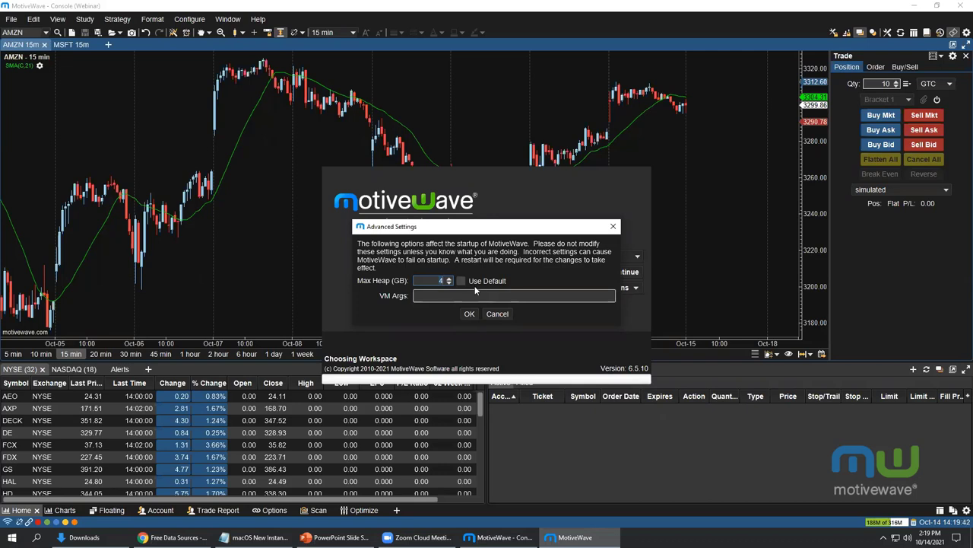
click(498, 313)
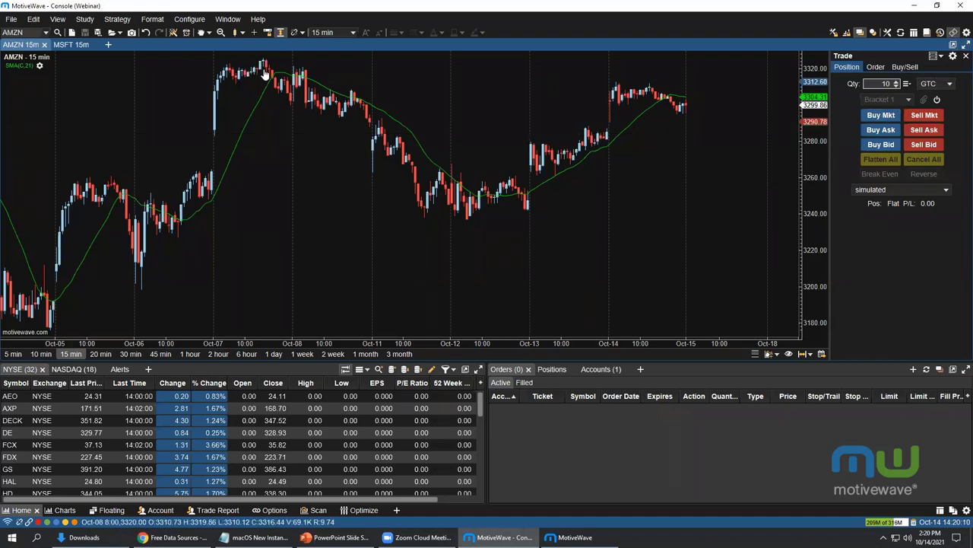
Review the New Chart Tab options from the AMZN and MSFT charts, cancelling each time without adding a chart.
click(110, 46)
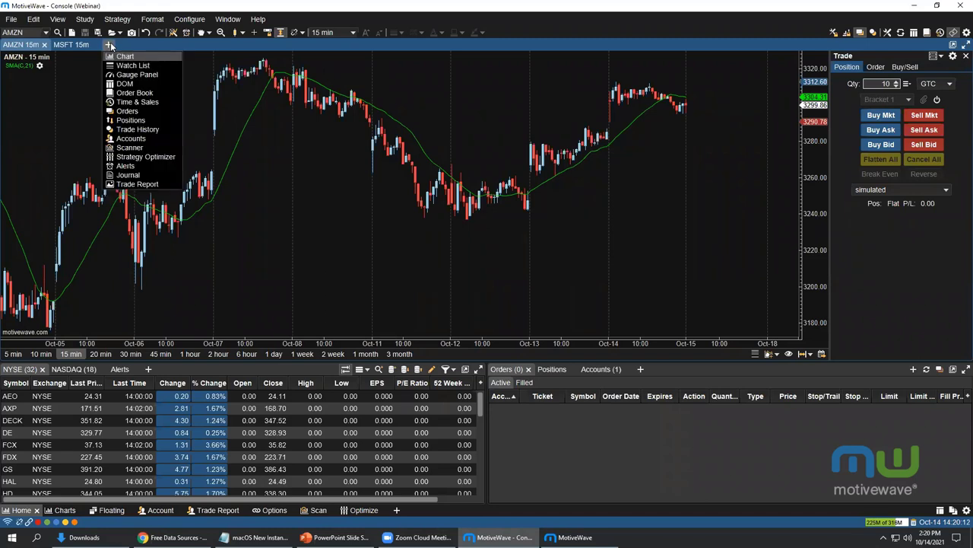
click(119, 56)
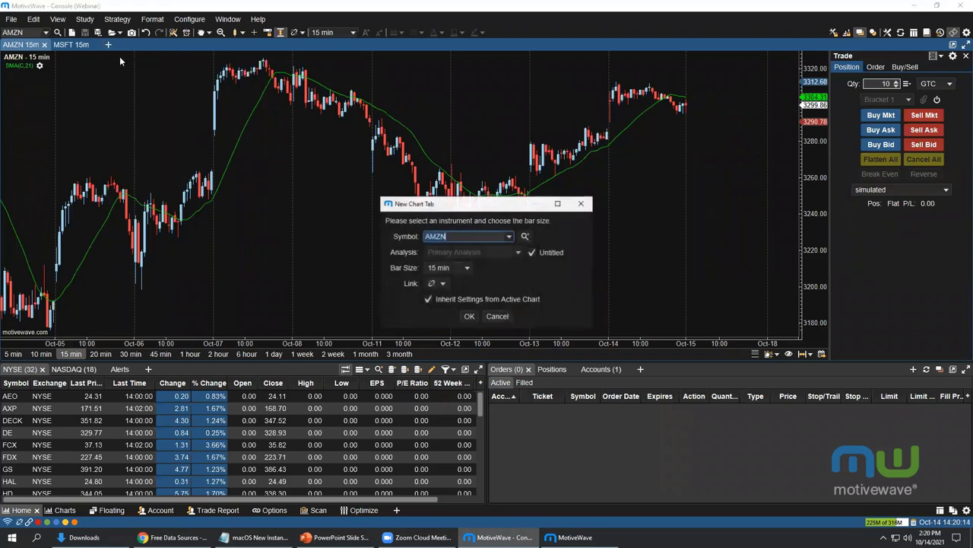
click(498, 315)
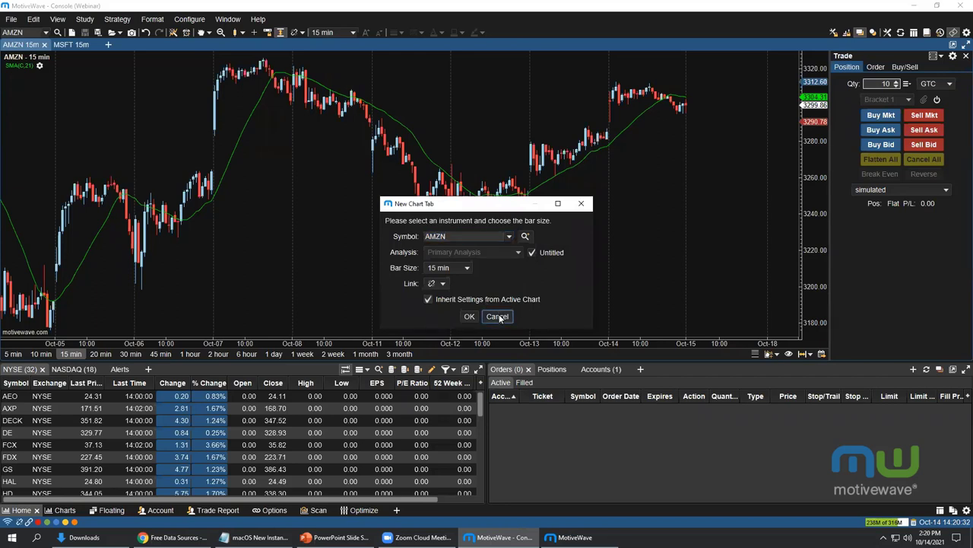
click(73, 45)
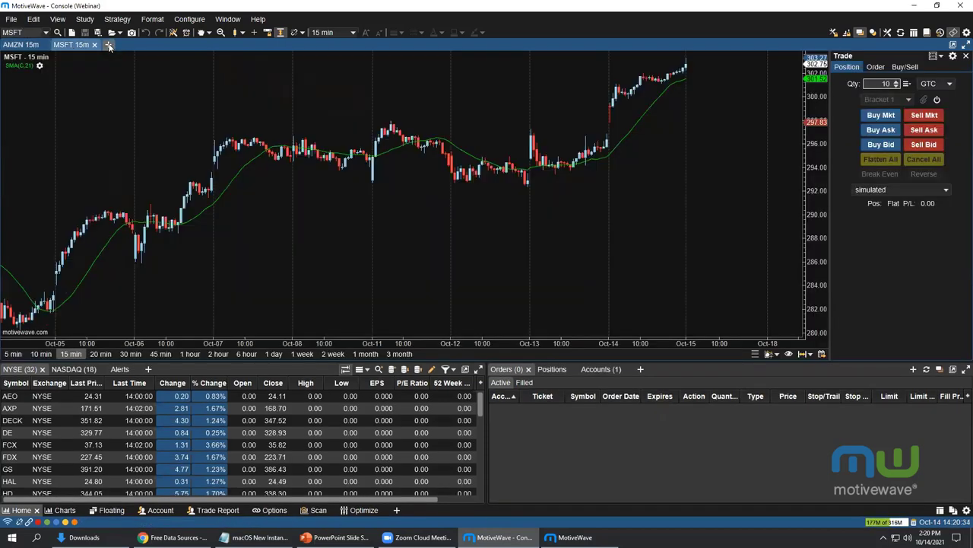
click(109, 45)
click(121, 58)
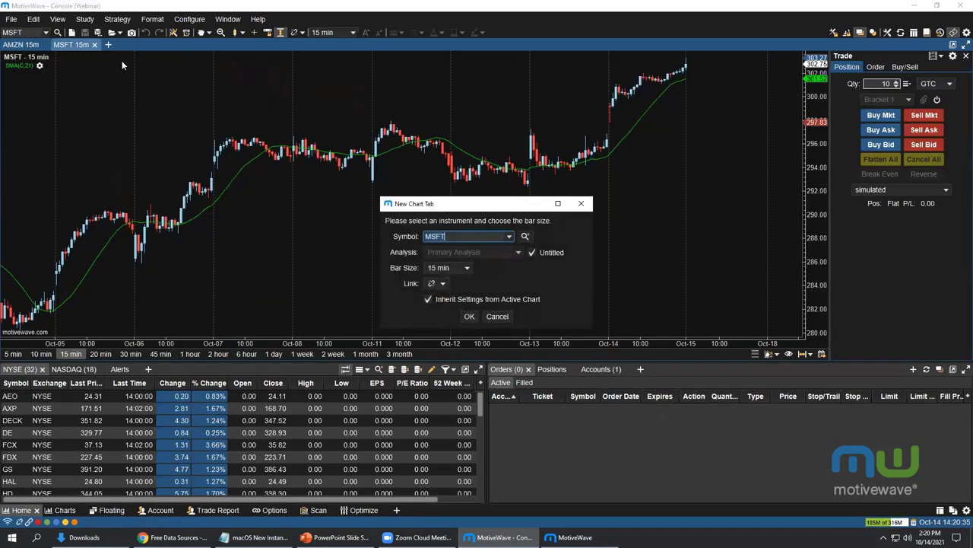
click(583, 206)
click(22, 45)
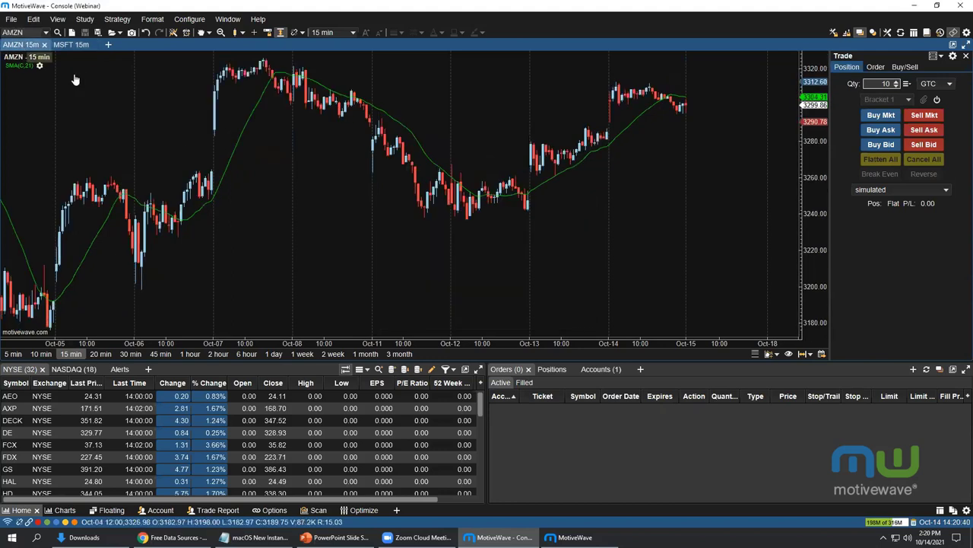
click(108, 45)
click(121, 58)
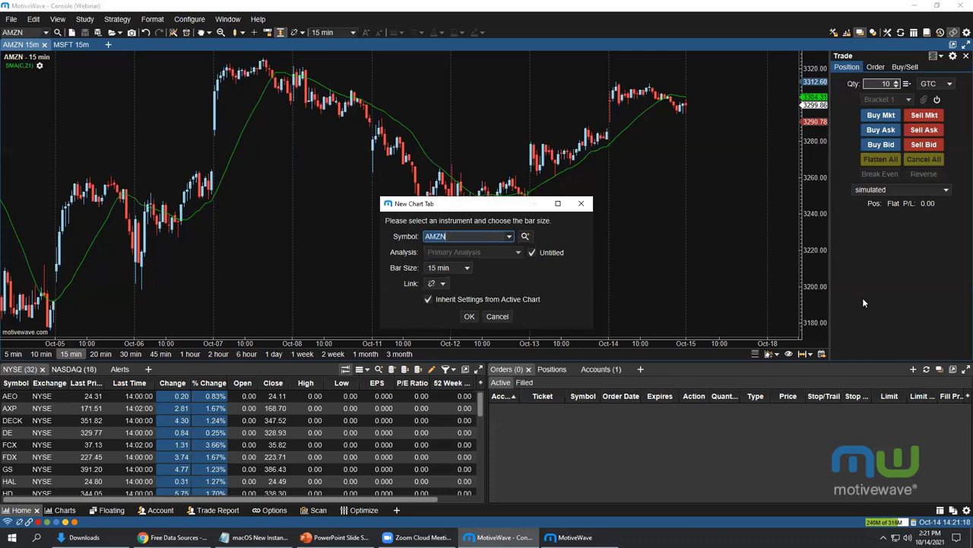
click(582, 207)
Try enabling Break Even with an offset of 1 in the Bracket 1 exit strategy of the trade panel preferences, and discard the changes.
click(952, 56)
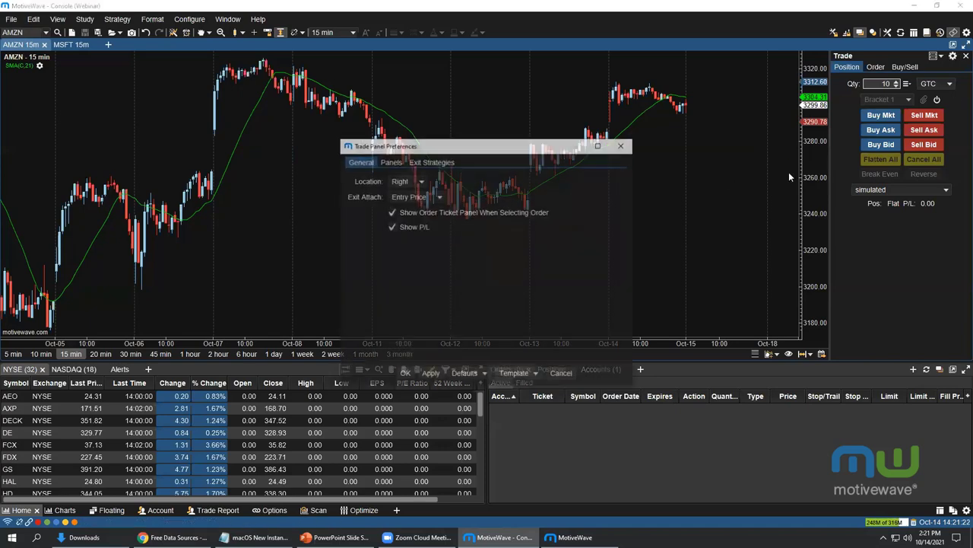
click(426, 161)
click(368, 206)
click(366, 192)
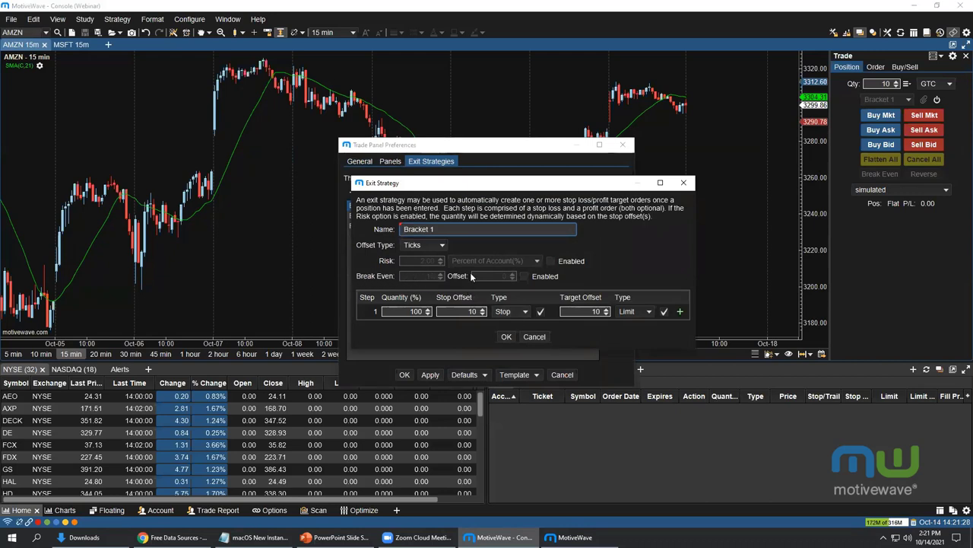
click(525, 276)
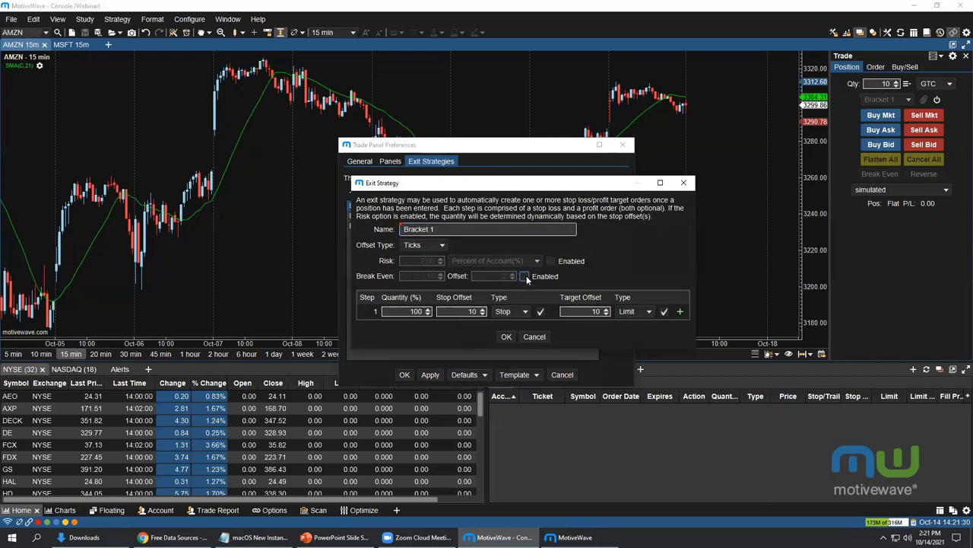
double_click(429, 276)
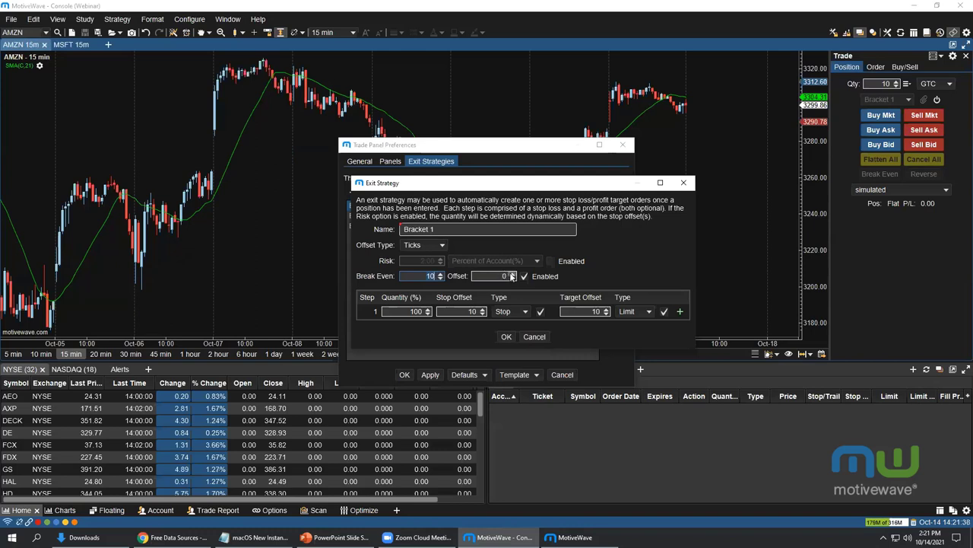
click(513, 273)
click(683, 183)
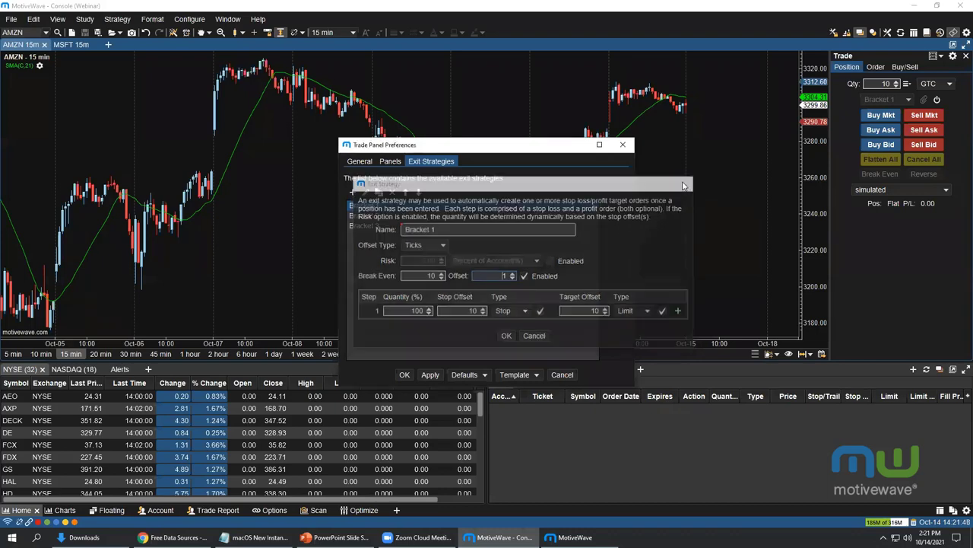
click(623, 145)
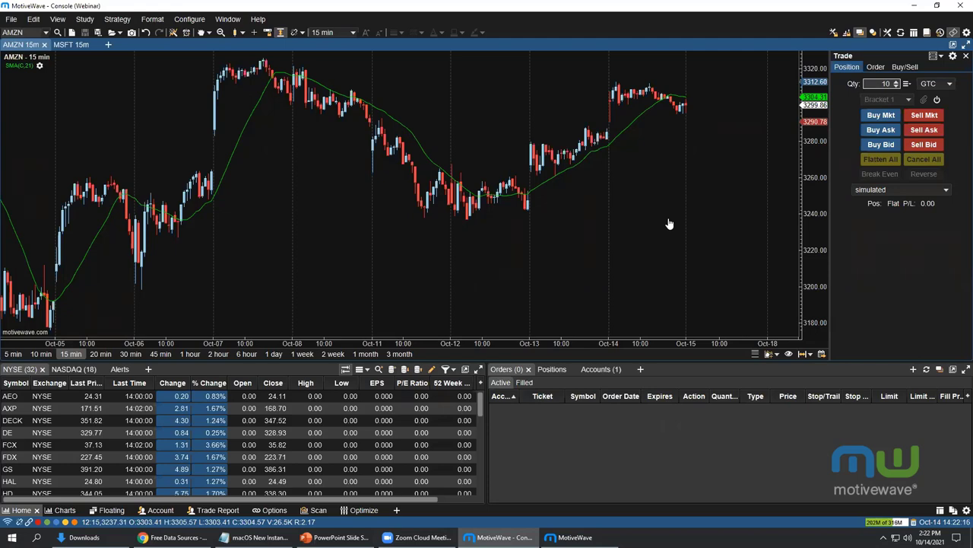
Switch to Chrome, examine the connections, instruments and limitations on the Free Data Sources page, and return to MotiveWave.
click(173, 537)
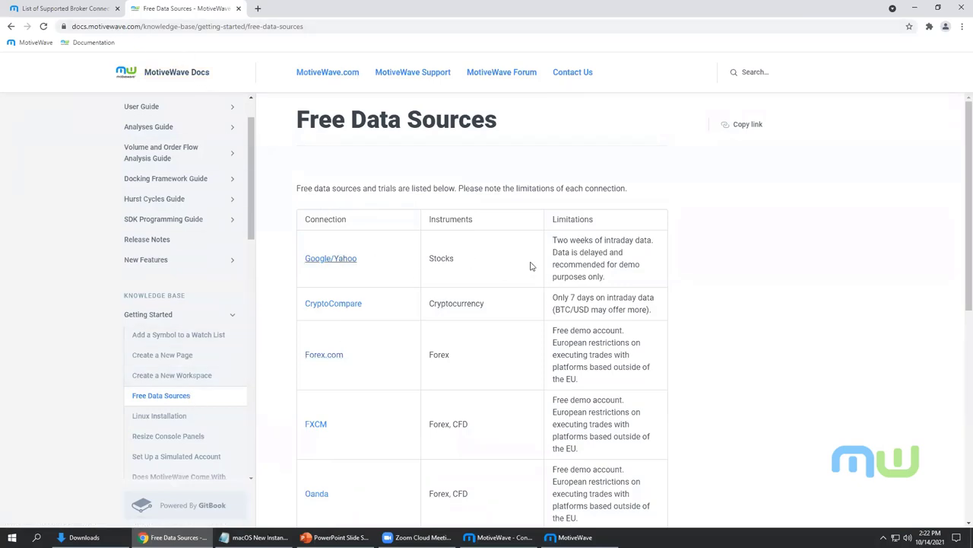
scroll(573, 260, down, 2)
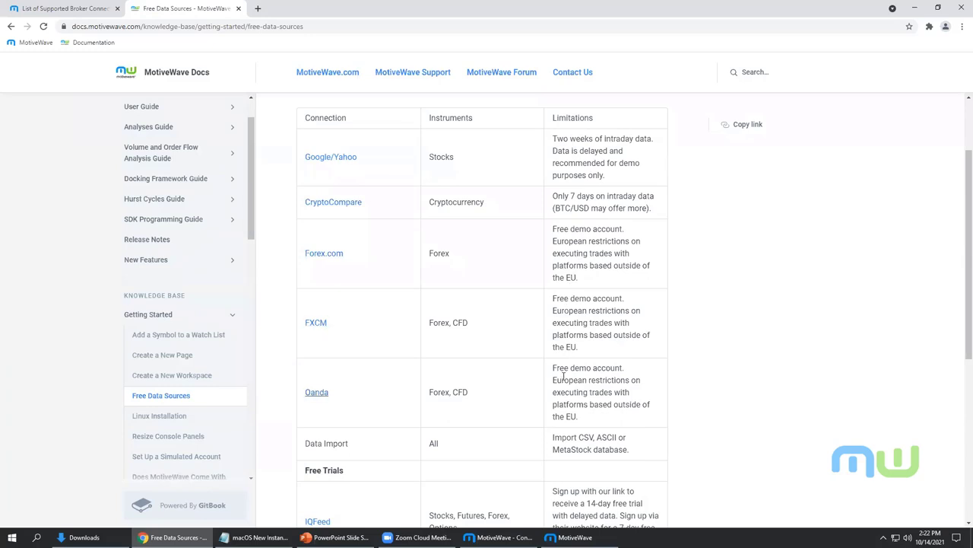
scroll(578, 289, down, 2)
scroll(584, 279, down, 1)
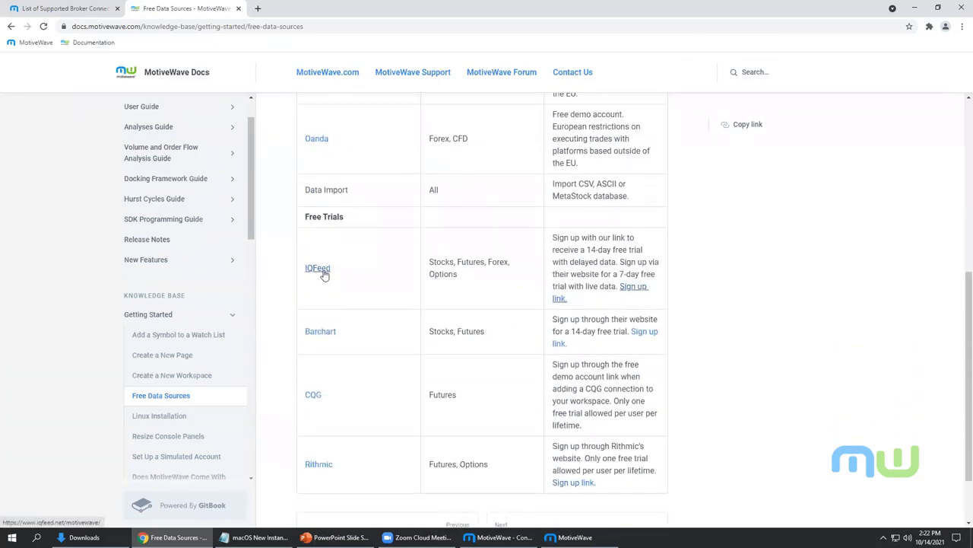
scroll(402, 296, down, 1)
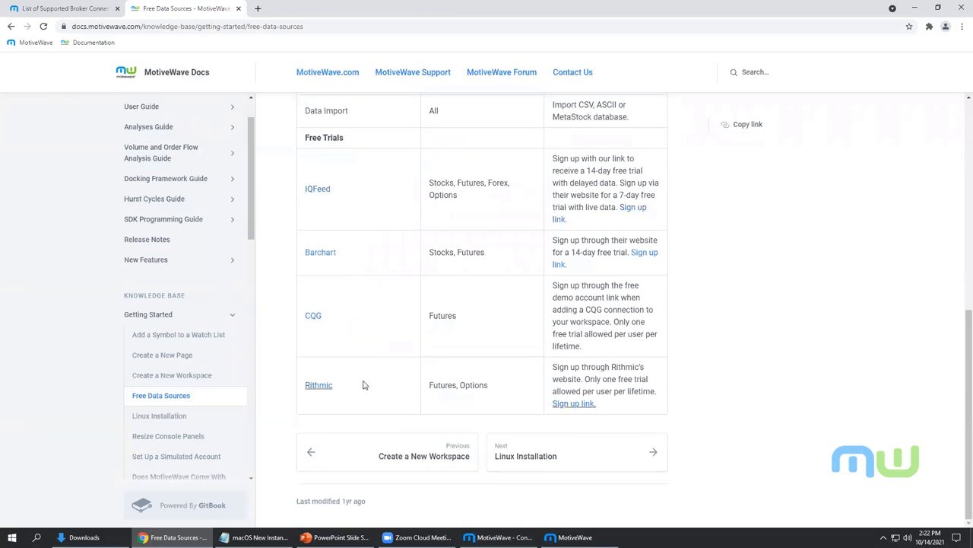
scroll(433, 365, up, 5)
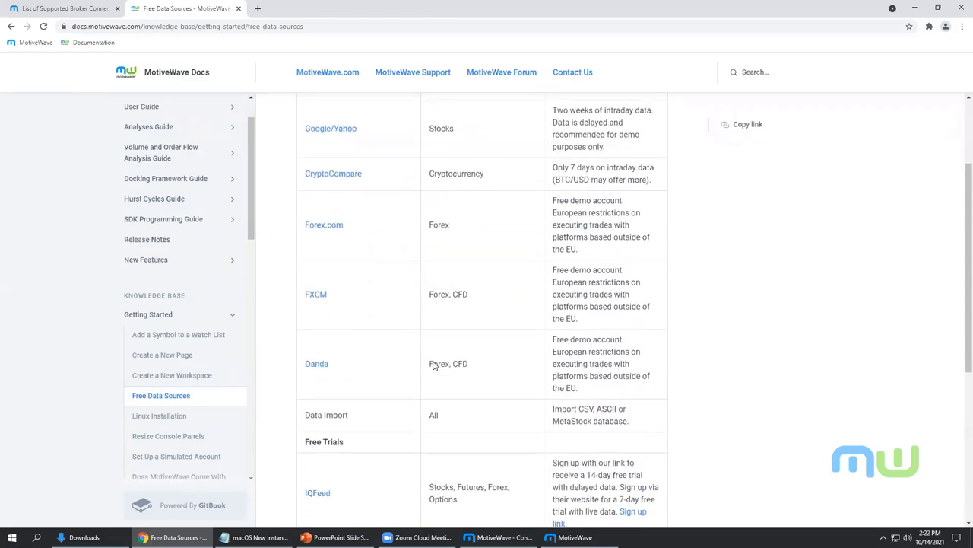
click(915, 8)
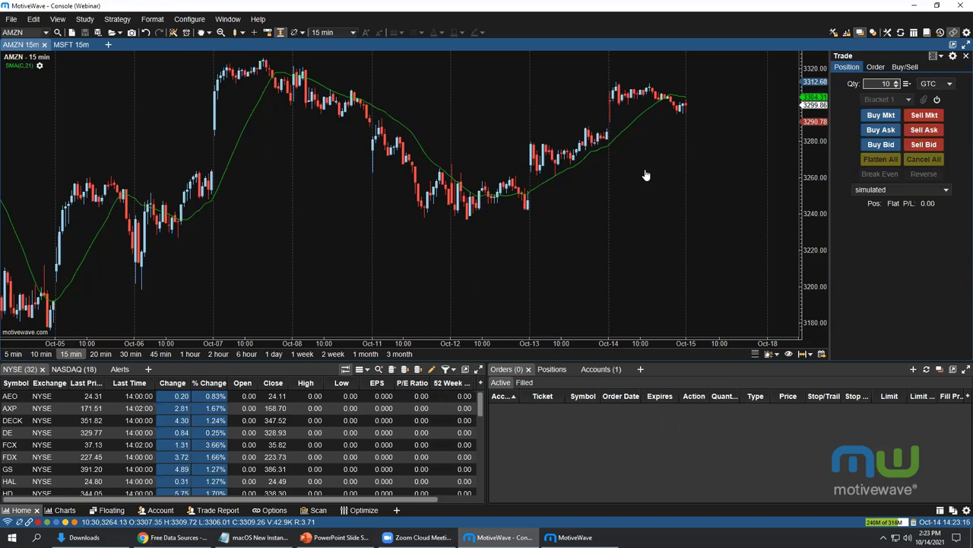
Close the MSFT chart, discarding its untitled analyses, and add a second AMZN chart with a 15 min bar size.
click(96, 44)
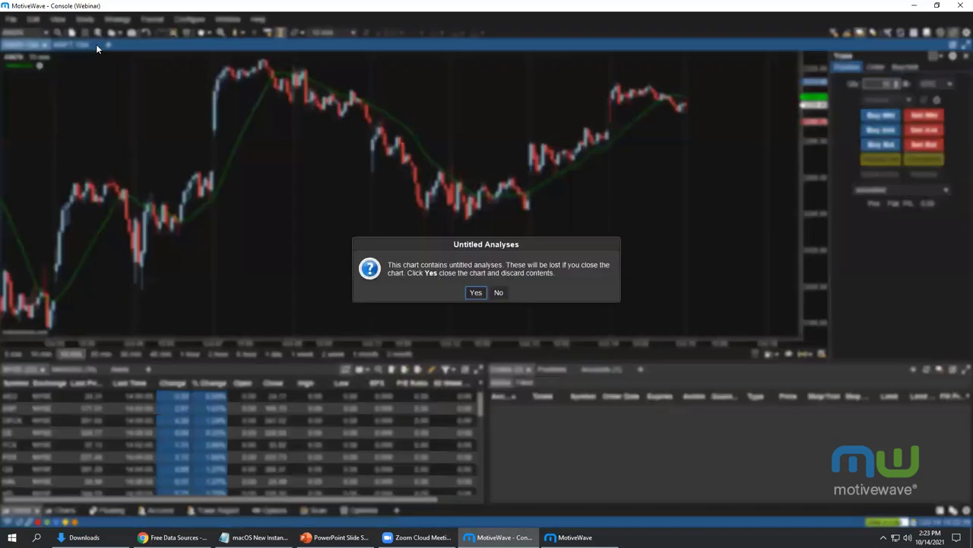
click(475, 292)
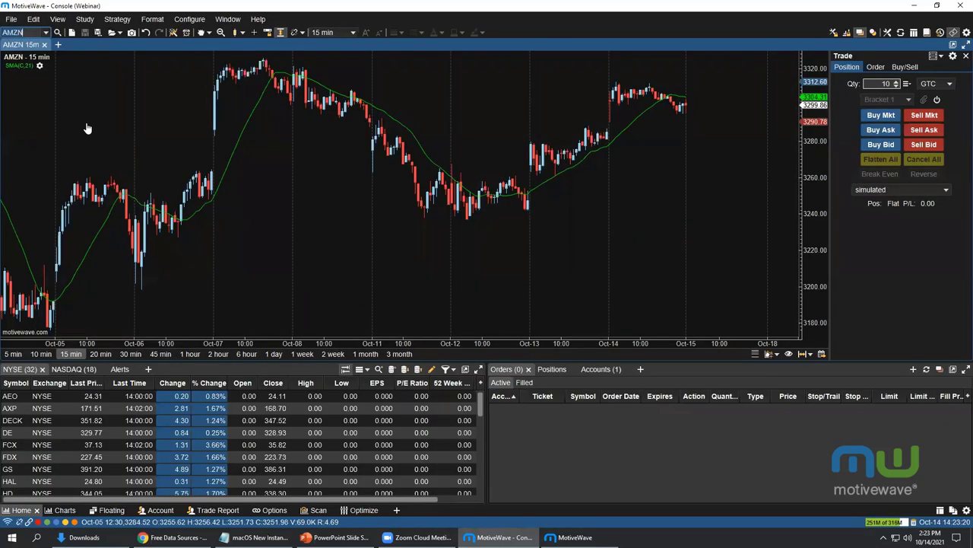
click(57, 45)
click(75, 56)
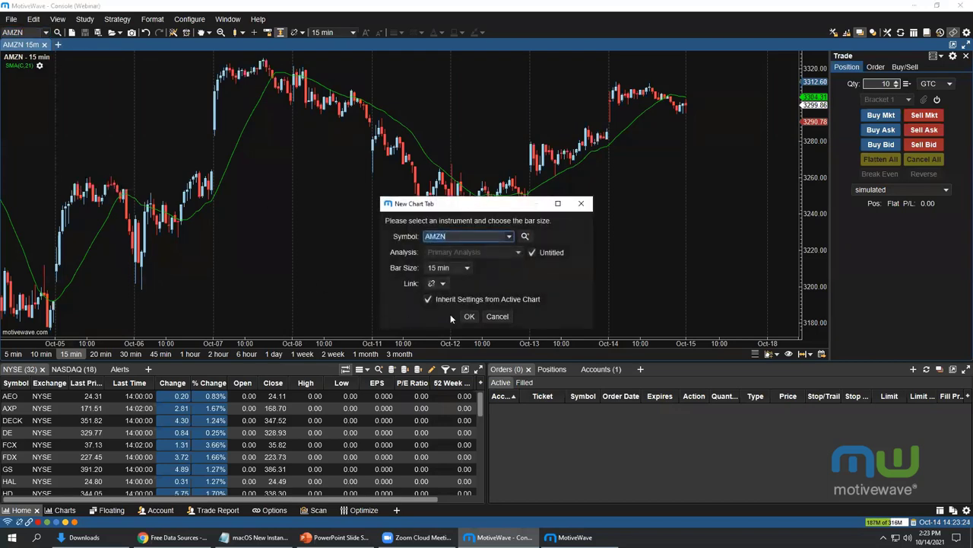
click(465, 315)
Dock the second AMZN chart beside the first, and enlarge the chart area by closing the Trade panel and shrinking the panels below.
drag(72, 44, 700, 189)
click(478, 56)
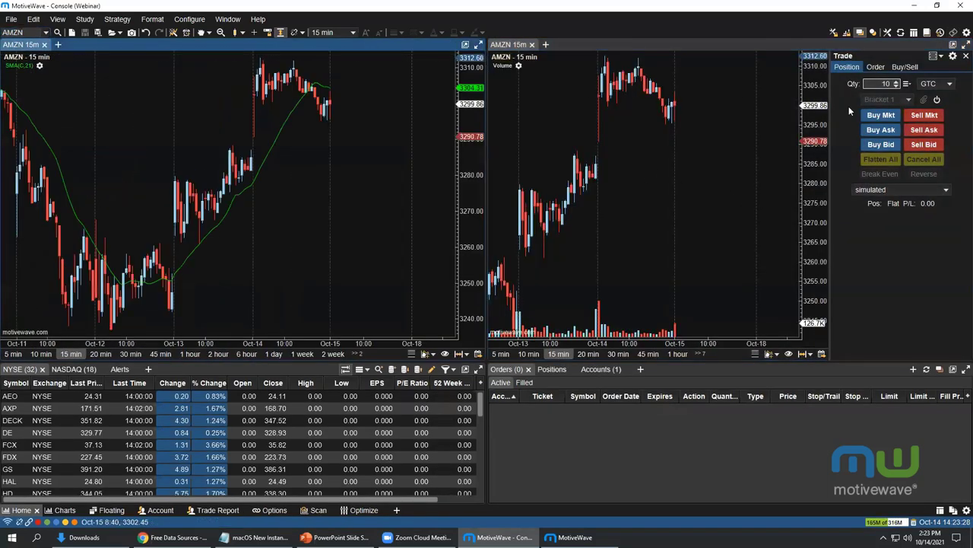
click(965, 56)
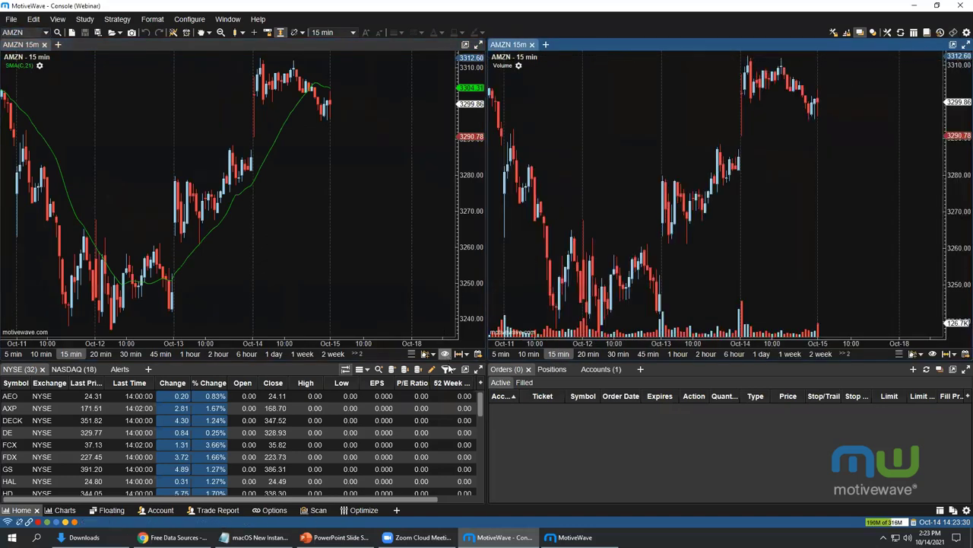
drag(448, 364, 449, 427)
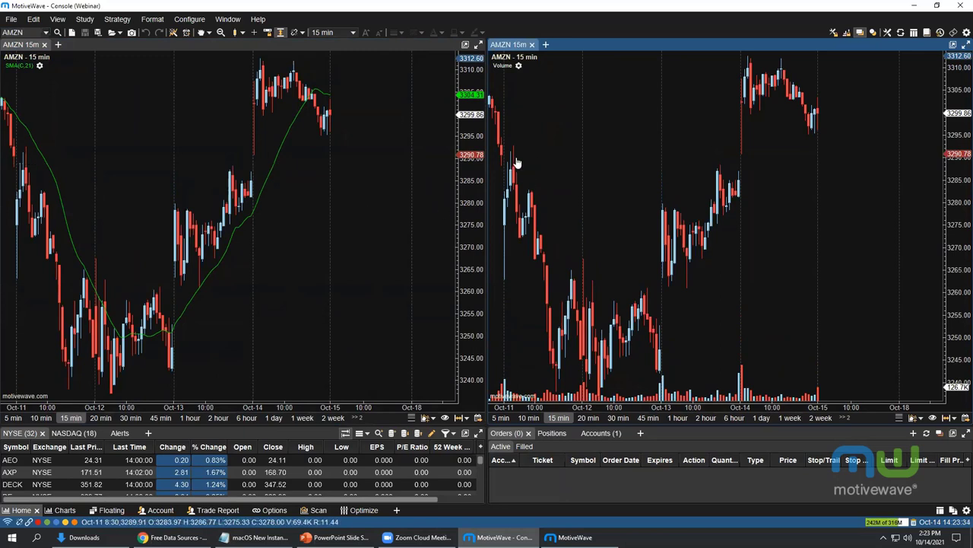
Assign both AMZN charts to the Red Link group.
click(299, 34)
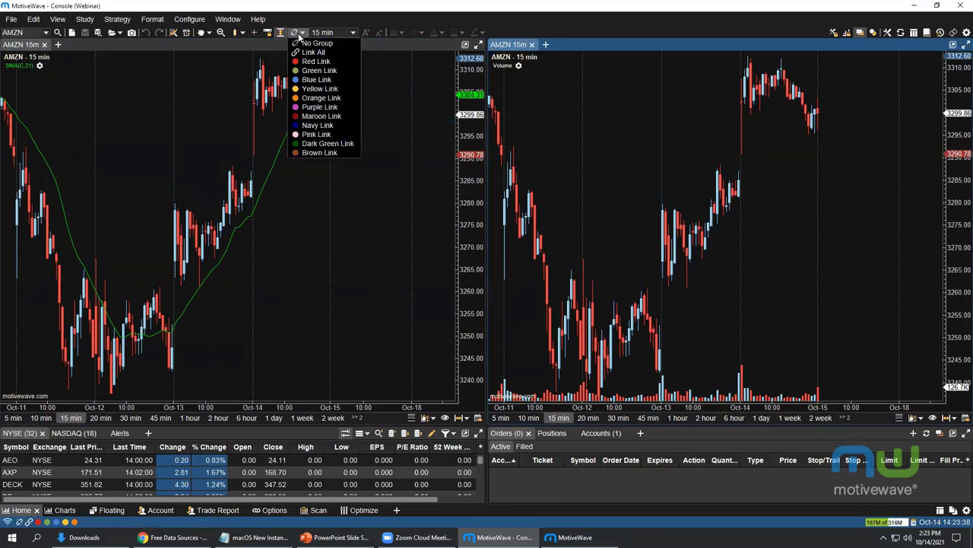
click(312, 61)
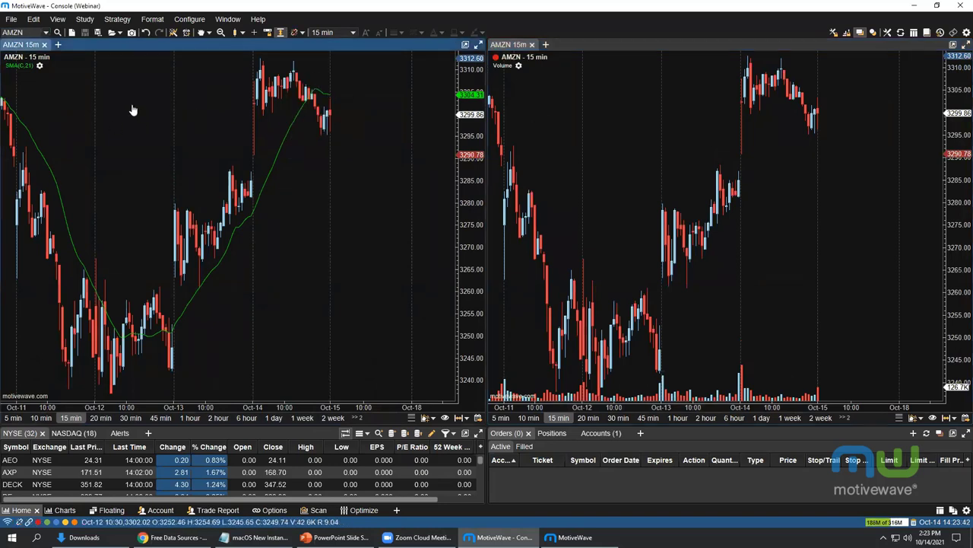
click(297, 35)
click(312, 62)
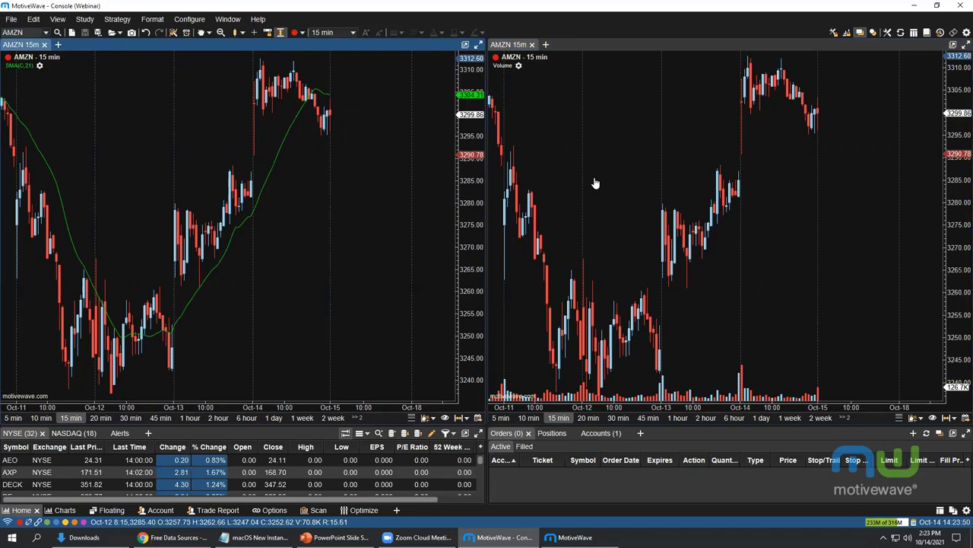
Change the symbol of the linked charts to INTC.
click(27, 33)
text(INTC)
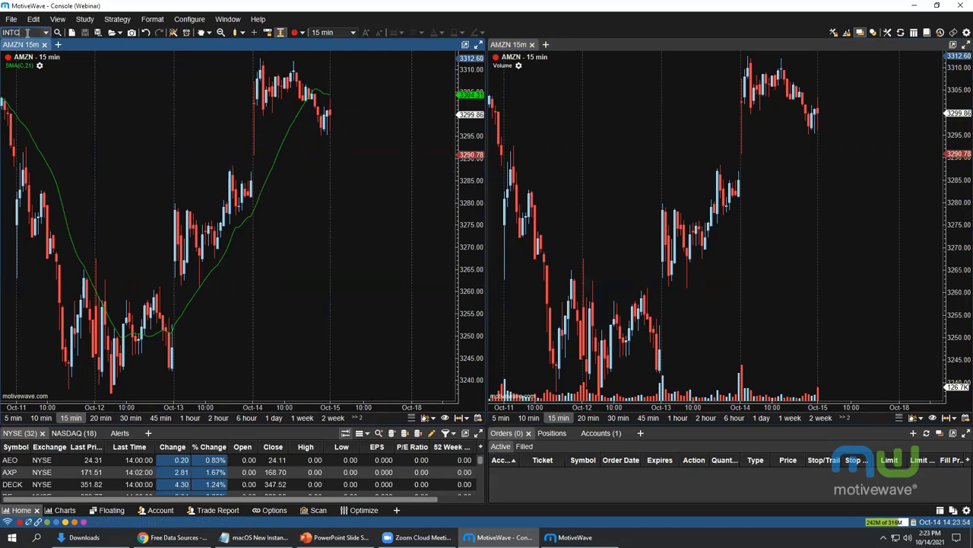
key(Return)
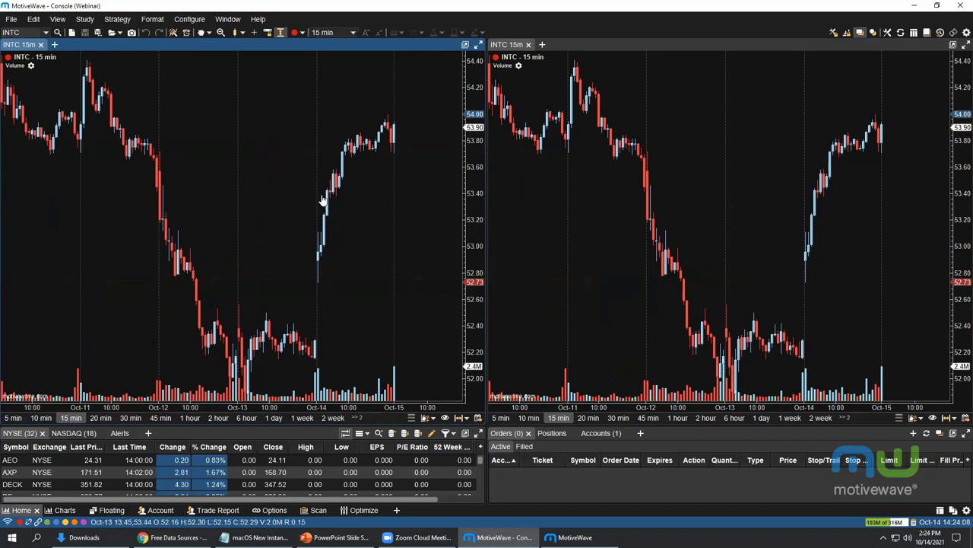
Unlink both INTC charts by setting their link to No Group.
click(297, 38)
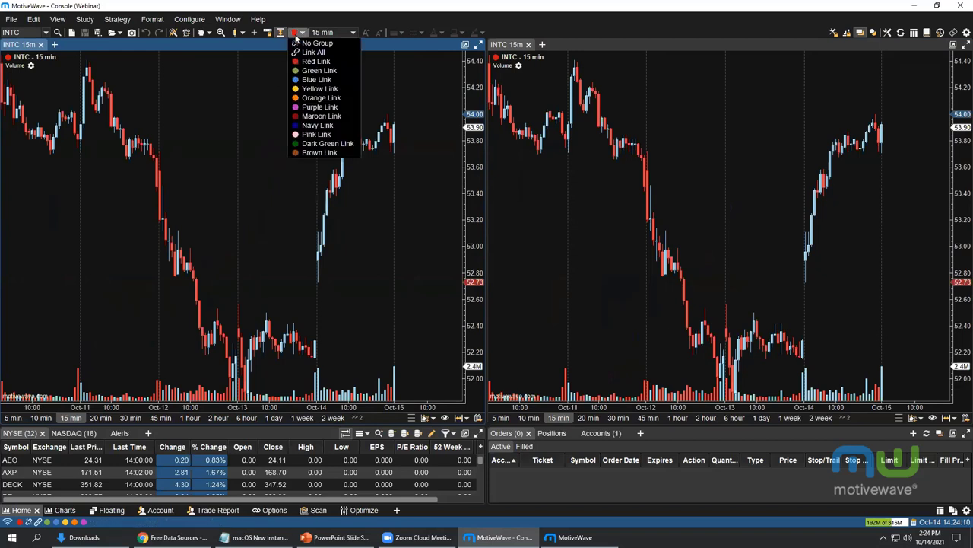
click(574, 133)
click(296, 32)
click(320, 43)
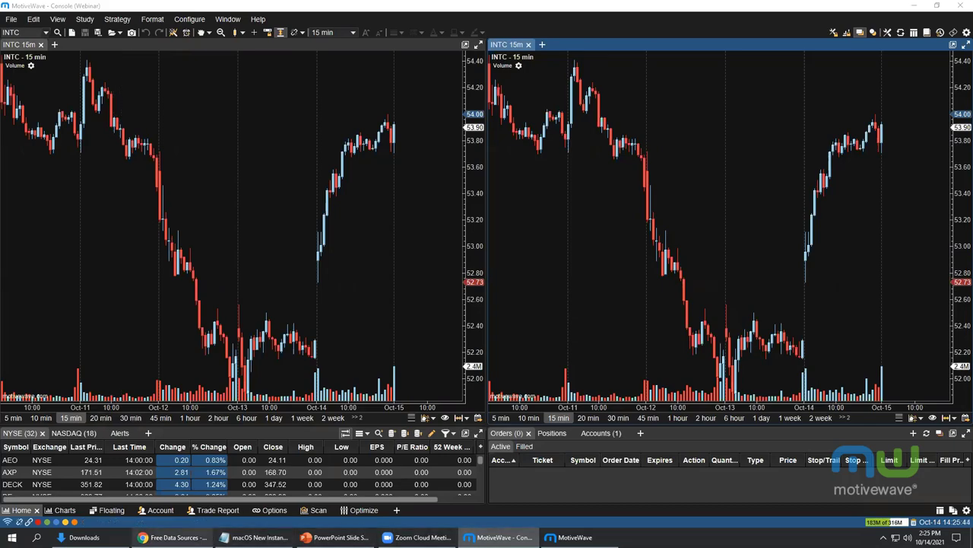
Switch to Chrome, go to the MotiveWave home page and open the Documentation site from its help resources in a new tab.
click(175, 537)
click(76, 8)
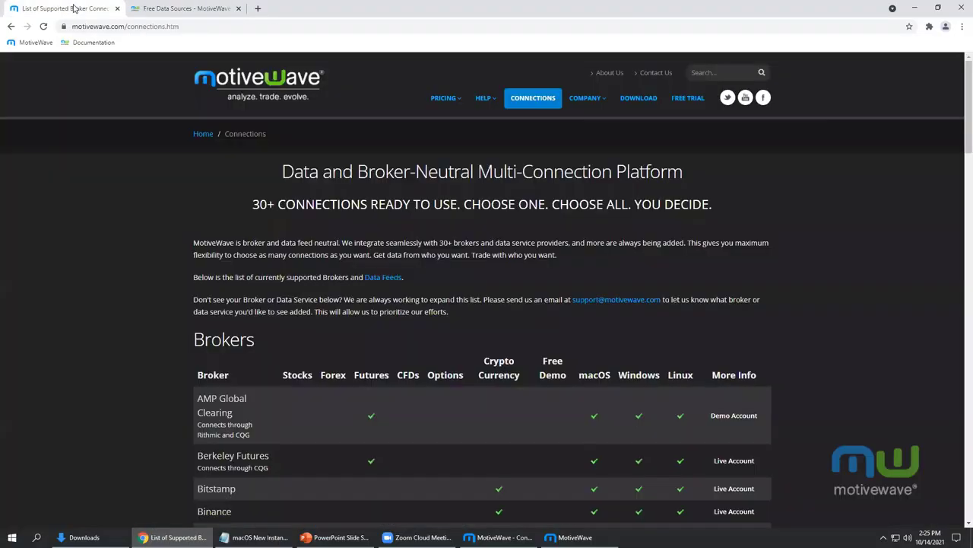
click(243, 86)
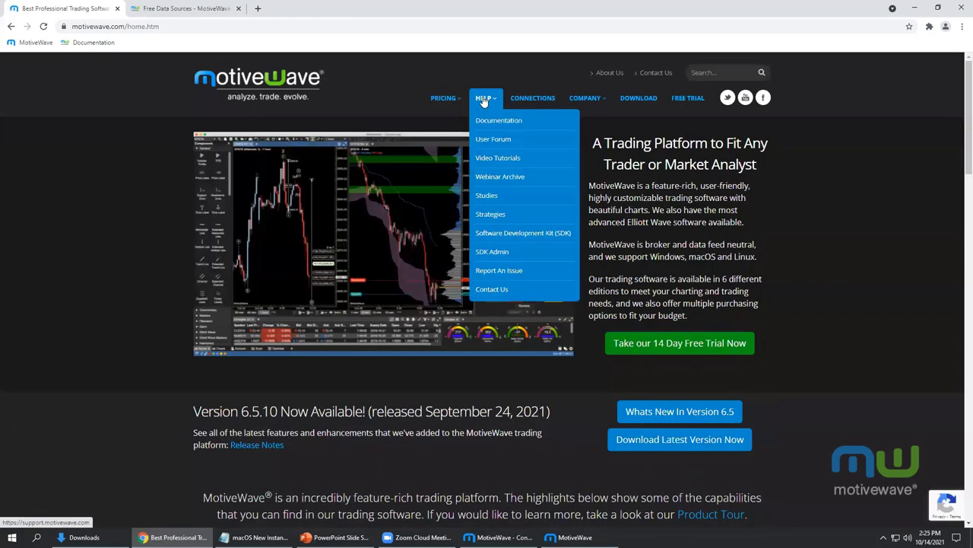
right_click(495, 124)
click(511, 128)
click(297, 9)
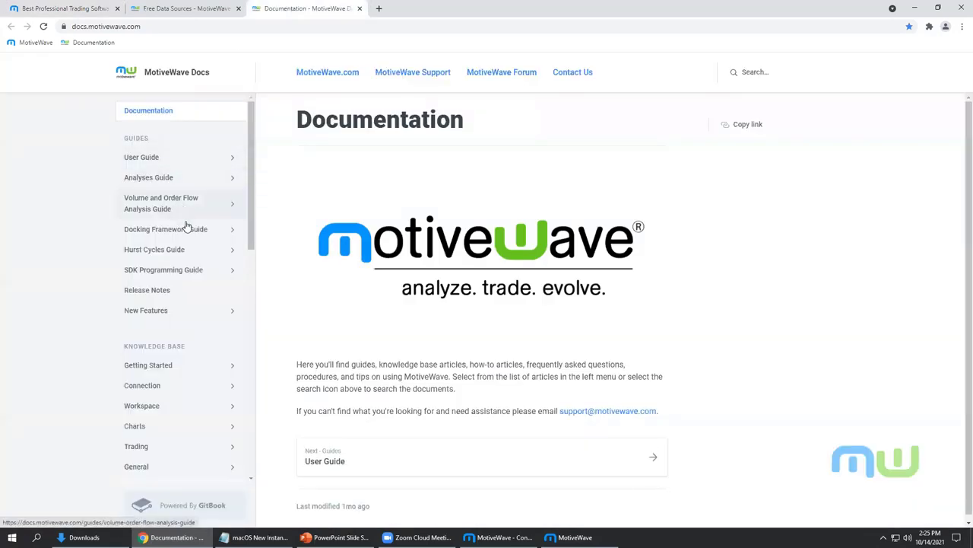
Examine the guide, knowledge base and video tutorial topics in the documentation, and return to the MotiveWave console via the home page.
scroll(207, 304, down, 1)
scroll(171, 251, down, 5)
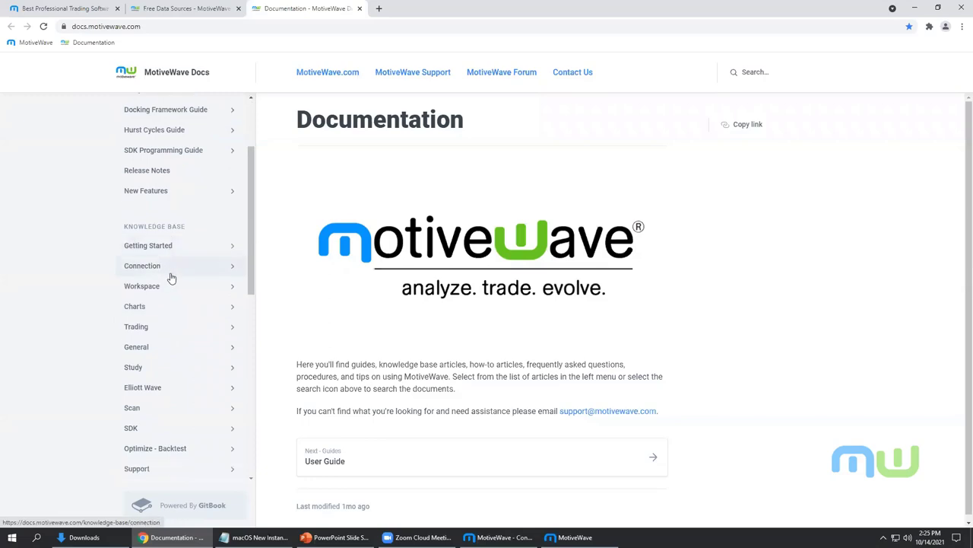
scroll(169, 312, down, 2)
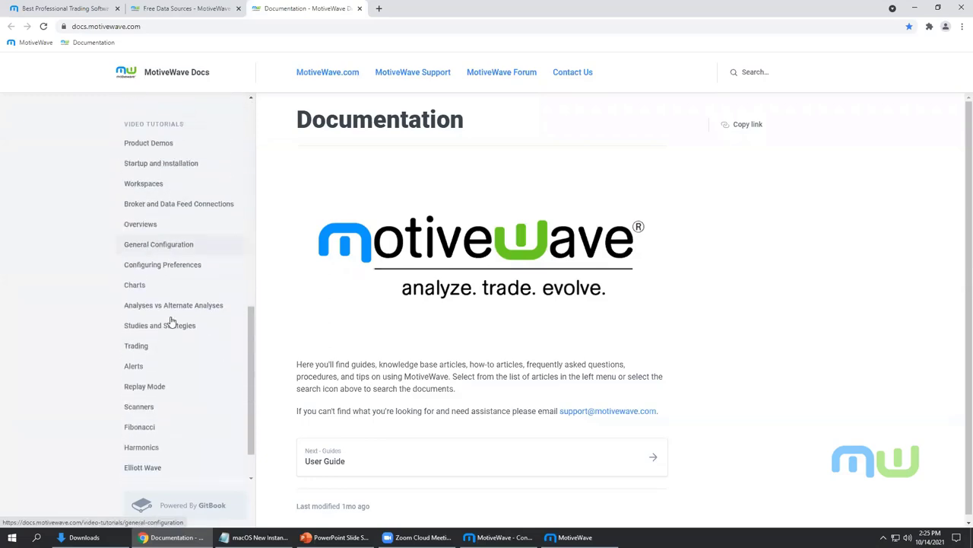
scroll(178, 320, up, 7)
scroll(187, 182, up, 1)
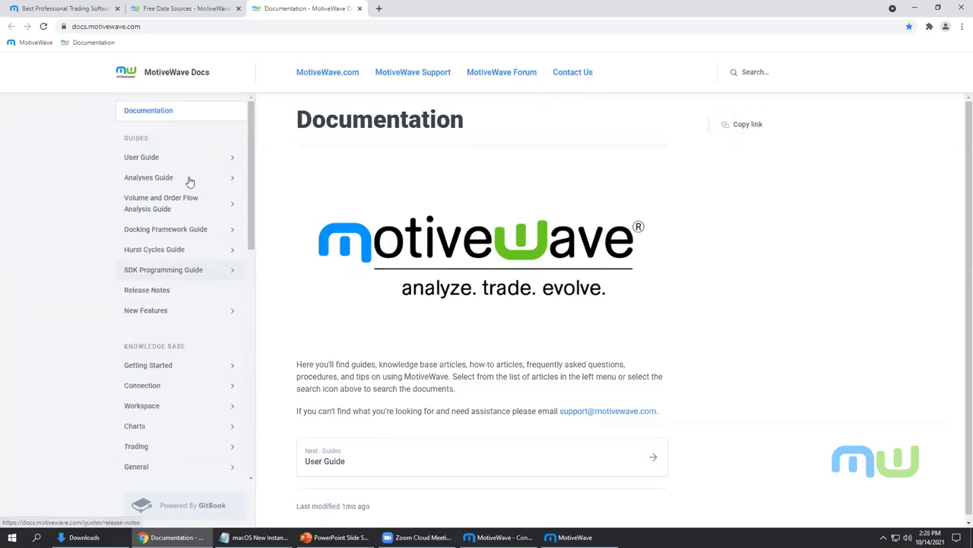
click(67, 8)
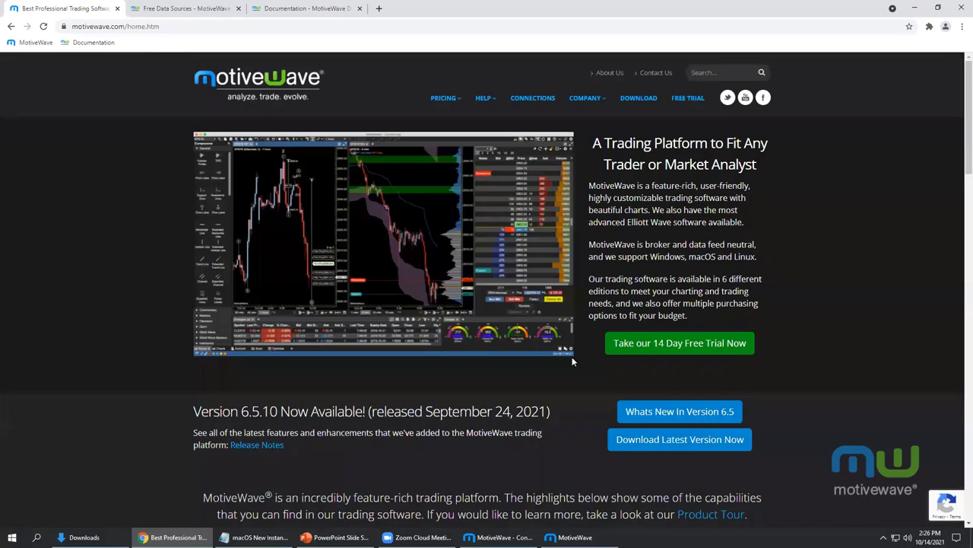
click(915, 7)
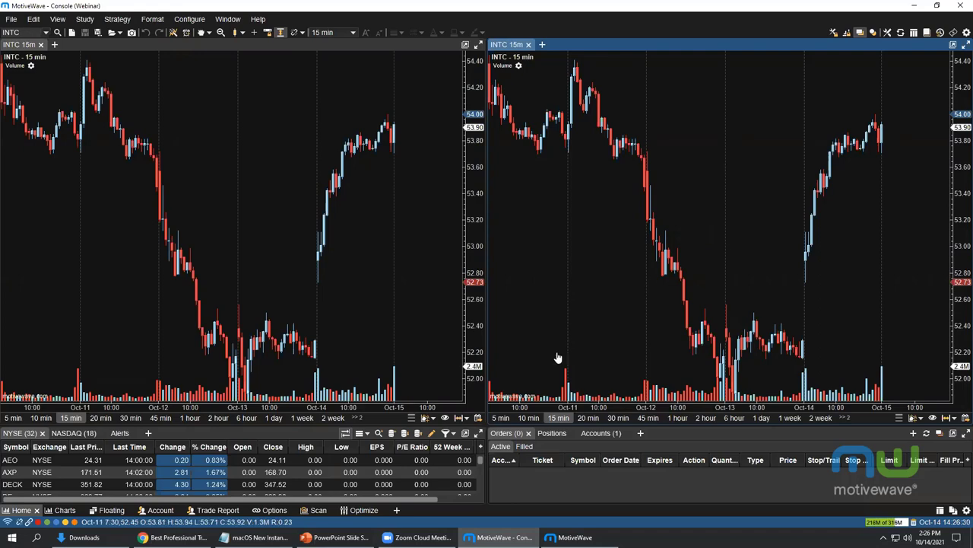
Switch to Chrome and open the Minimum System Requirements article from the Support topics of the documentation's knowledge base.
click(175, 536)
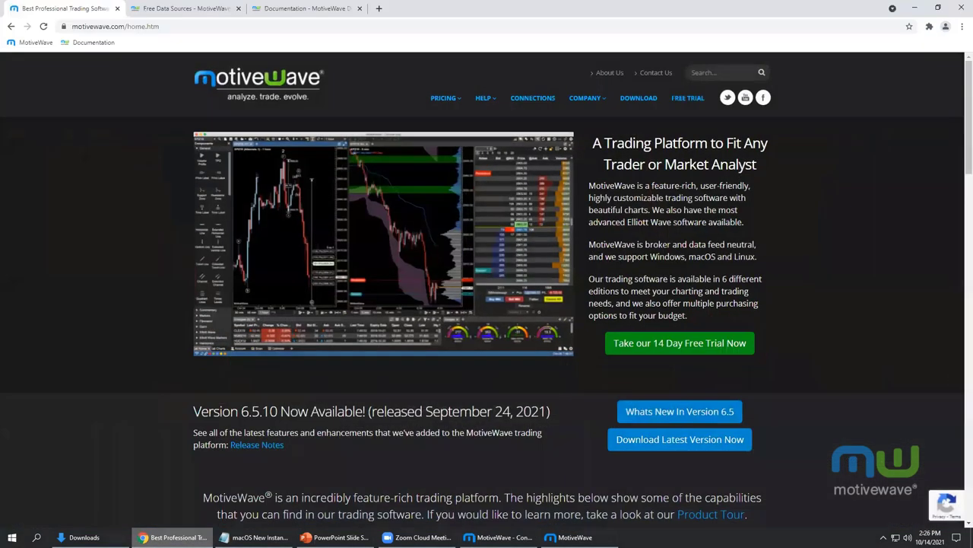
click(166, 9)
scroll(137, 413, down, 3)
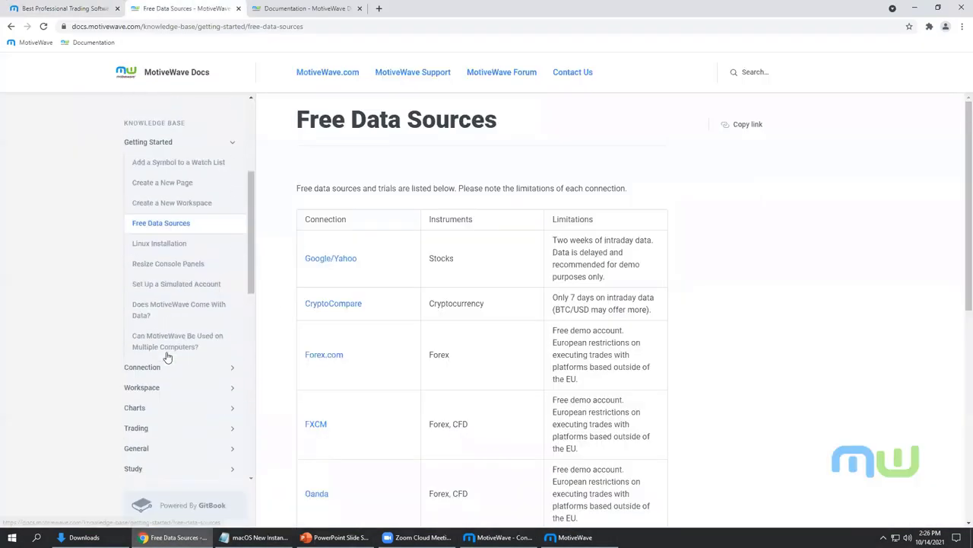
scroll(177, 349, down, 2)
click(224, 340)
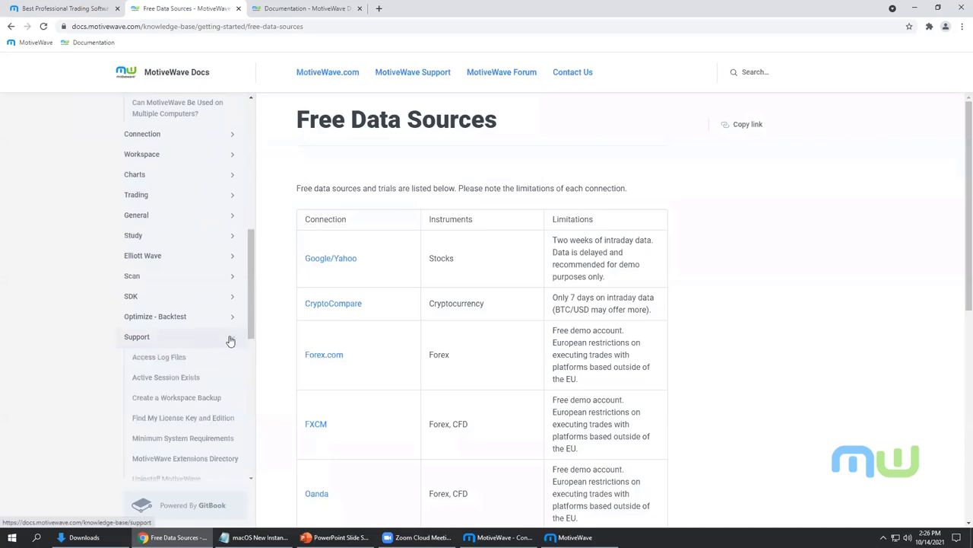
scroll(220, 343, down, 1)
scroll(219, 350, down, 1)
click(241, 387)
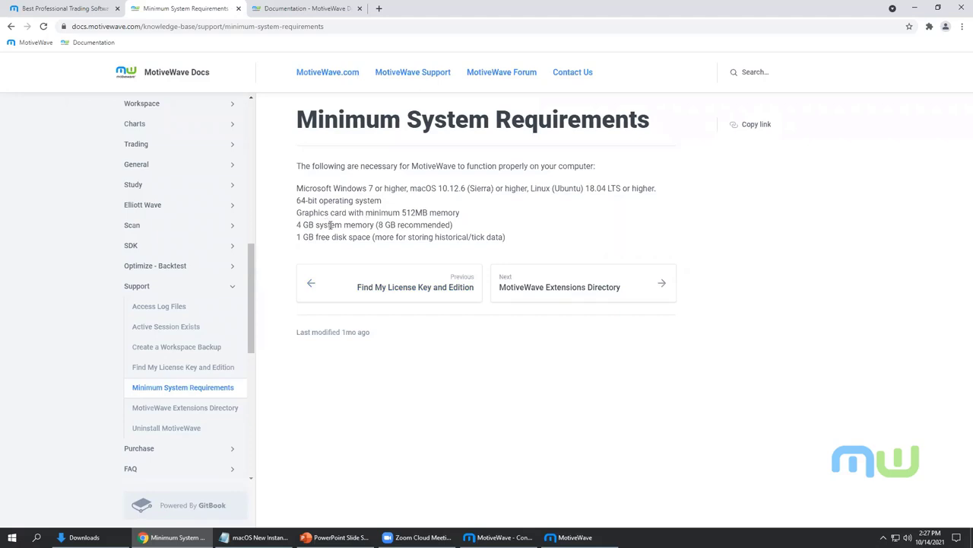
Highlight the memory and disk space requirements in the article, and return to the MotiveWave console via the home page.
drag(378, 225, 392, 225)
drag(314, 236, 508, 237)
click(466, 221)
click(73, 11)
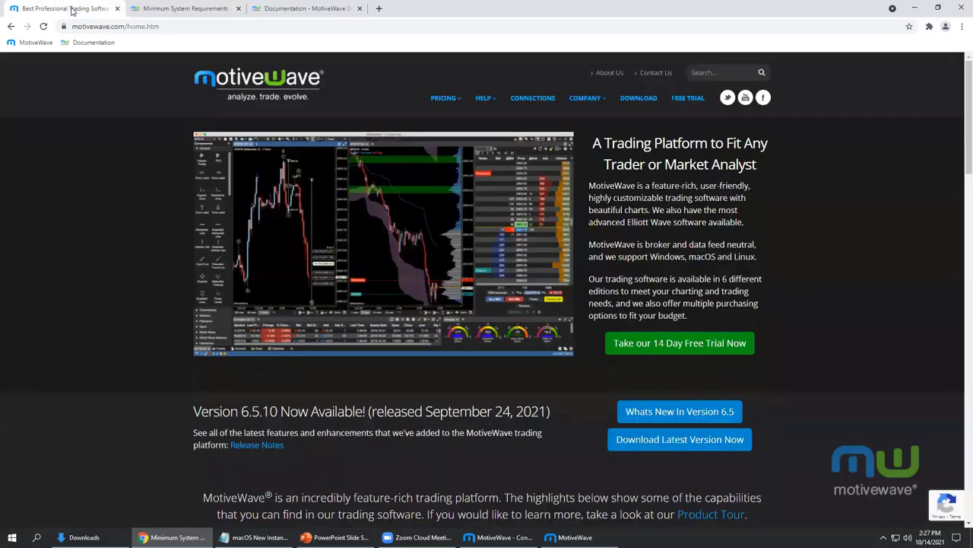
click(915, 8)
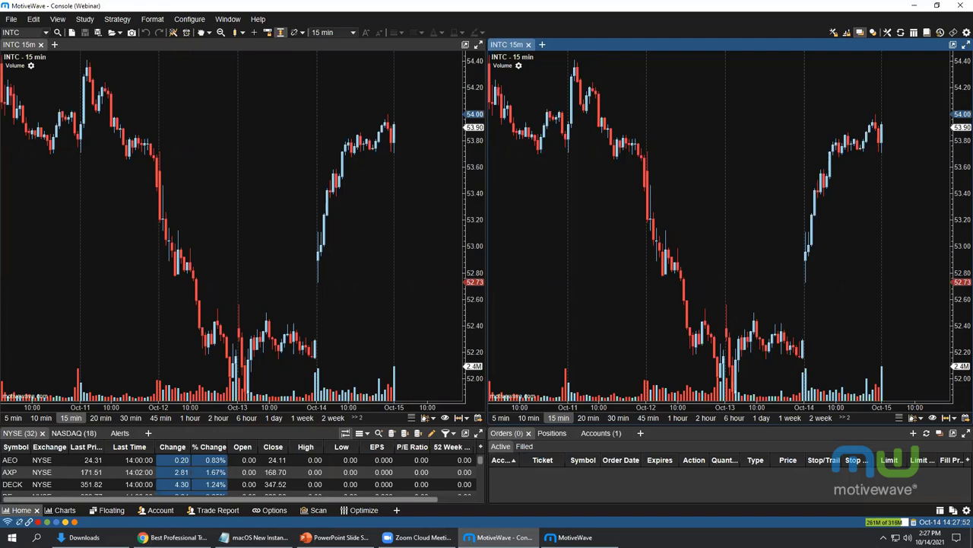
Enlarge the watch list and orders panels by raising the divider that separates them from the two INTC charts.
click(169, 109)
click(613, 124)
click(304, 126)
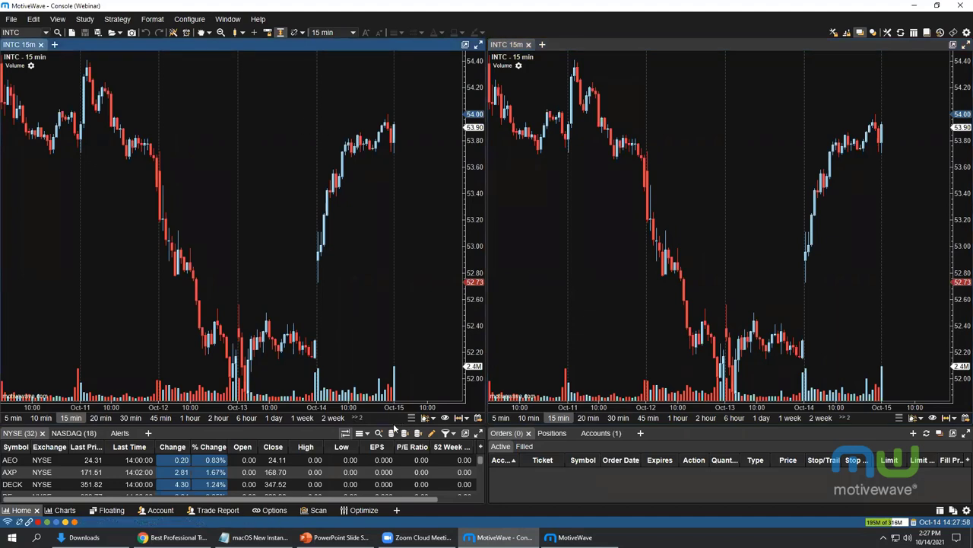
drag(394, 426, 395, 331)
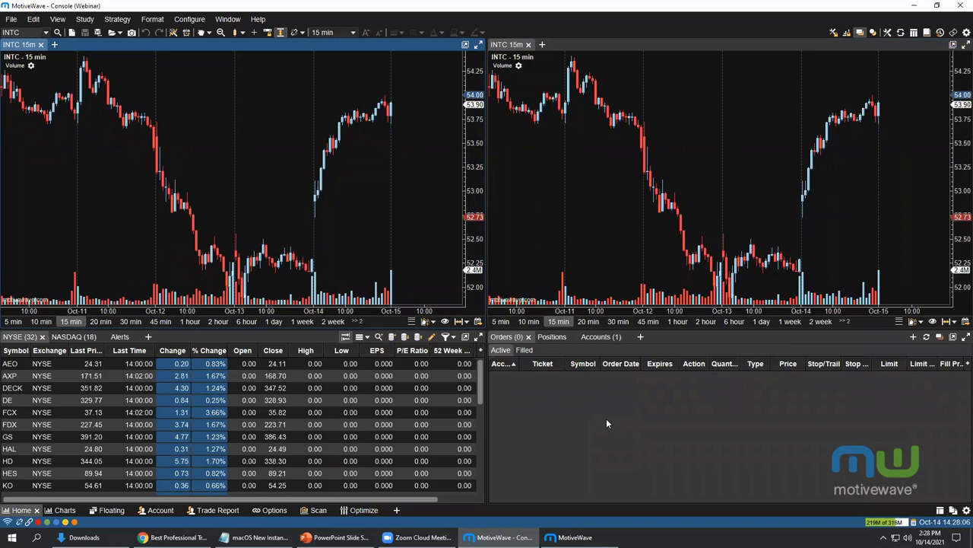
Add another INTC chart as a new tab in the second chart panel.
click(542, 46)
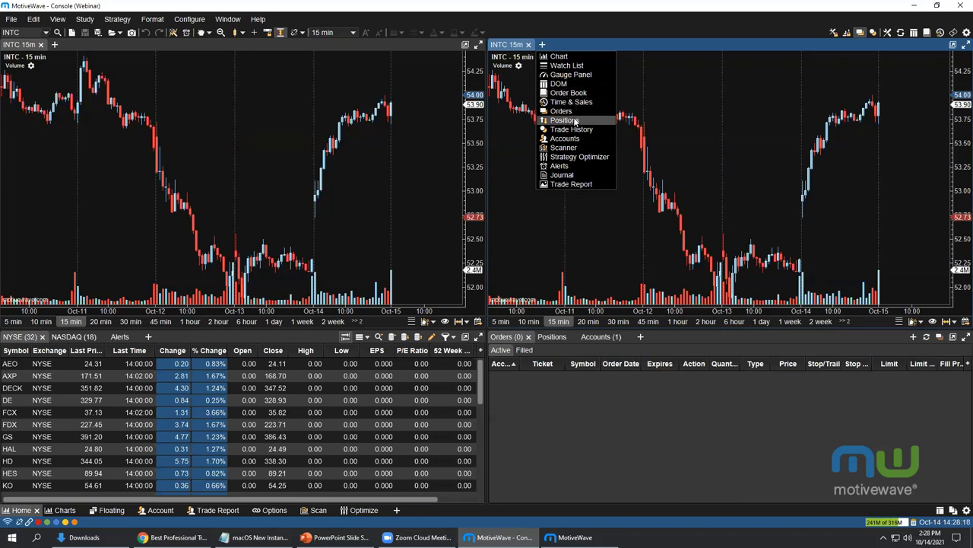
click(566, 58)
key(Return)
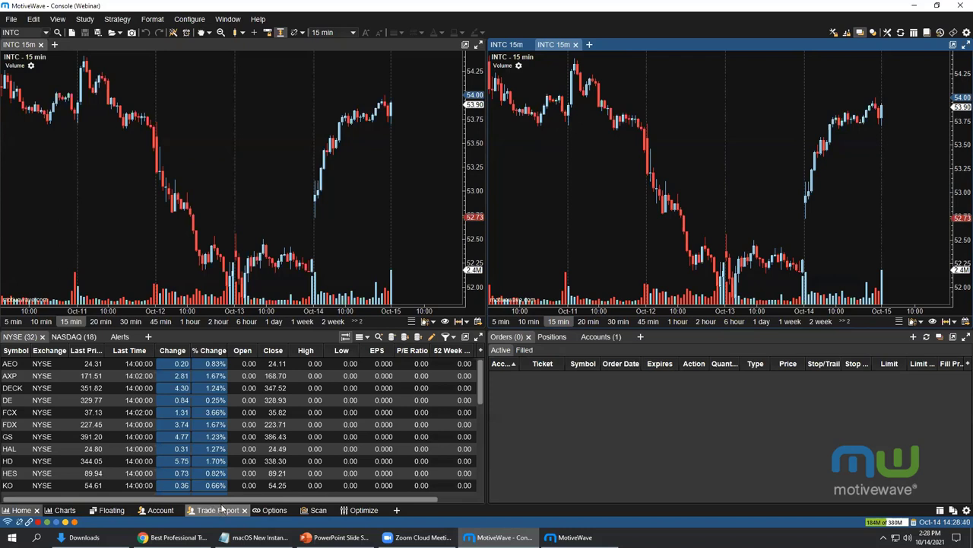
Start a new console page and name it ETFs.
click(397, 511)
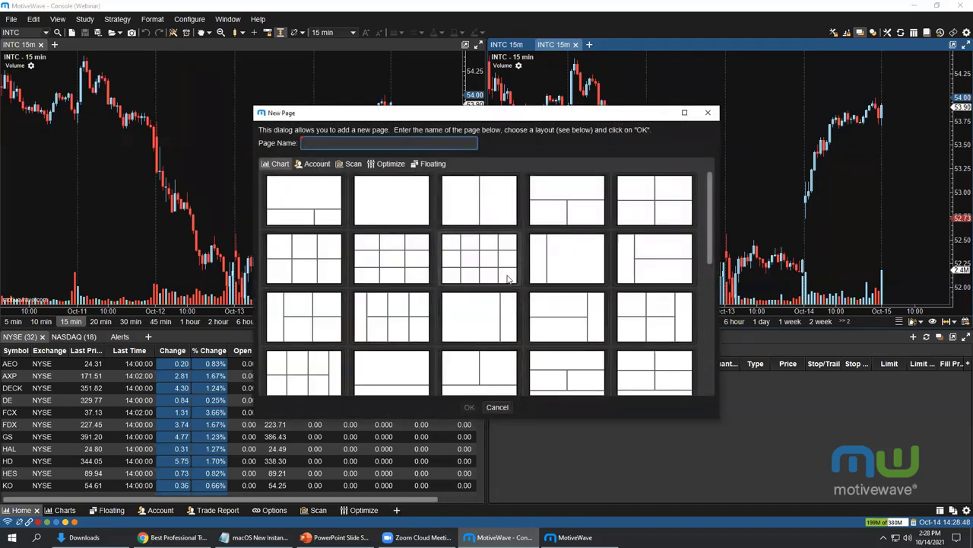
text(ETFs)
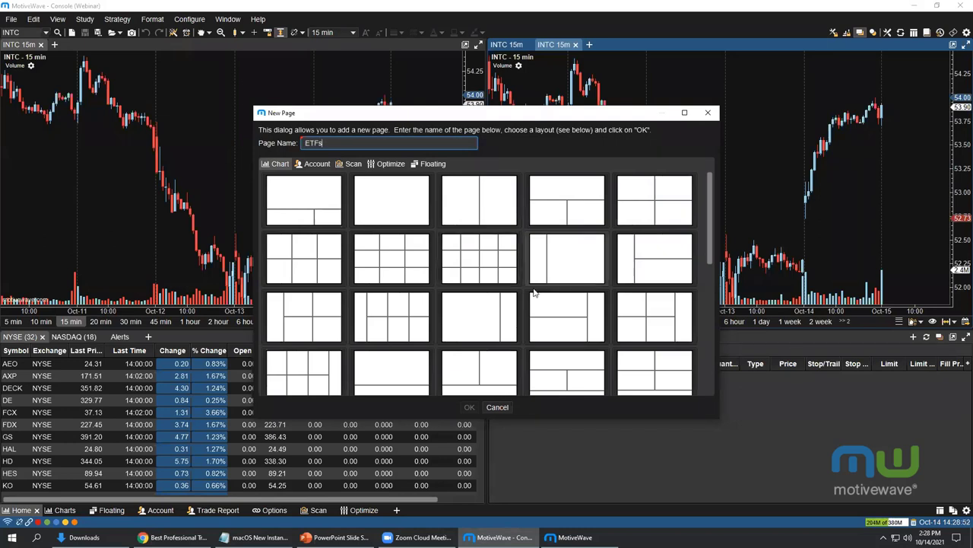